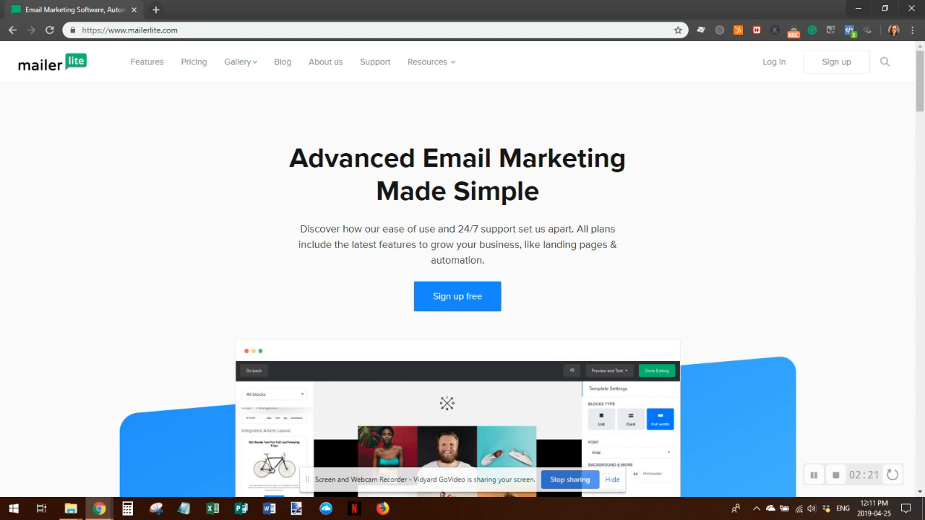
# Start a free sign-up, autofill the company name and enter the e-mail address
pyautogui.click(612, 479)
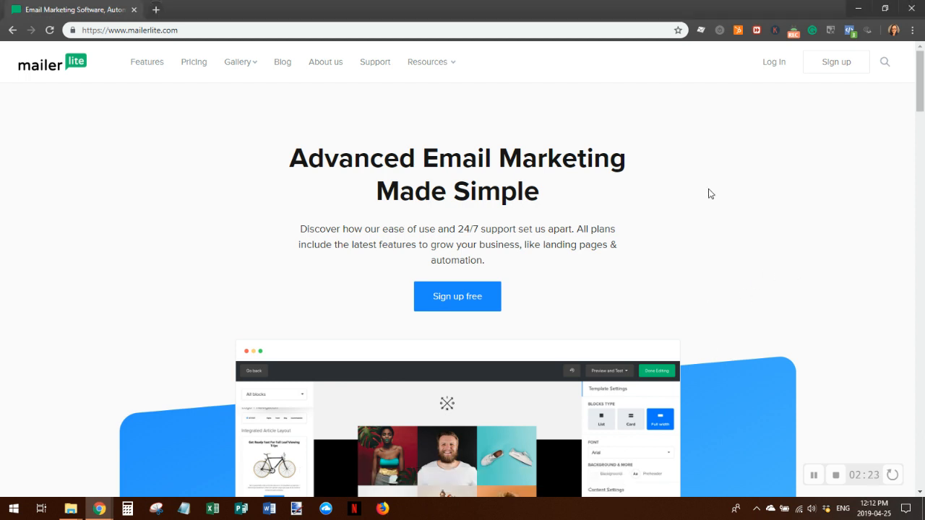
pyautogui.click(458, 299)
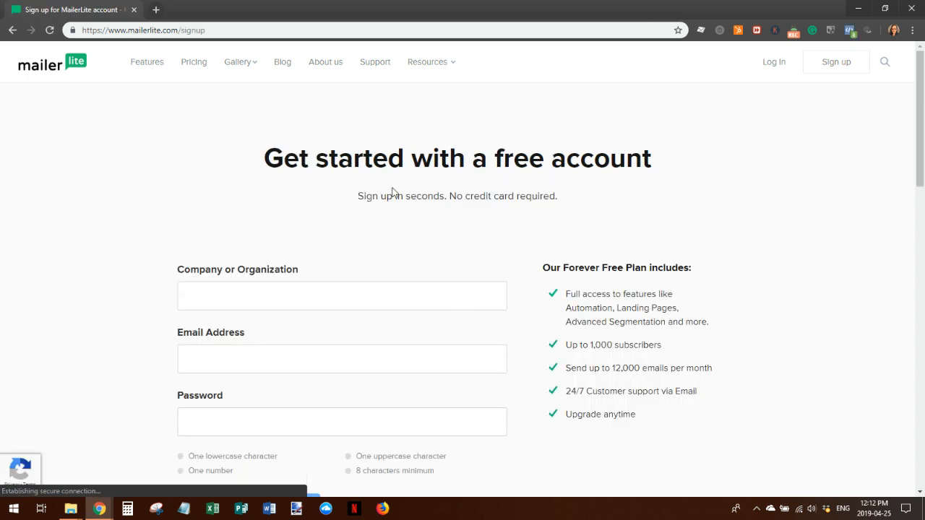
pyautogui.click(204, 295)
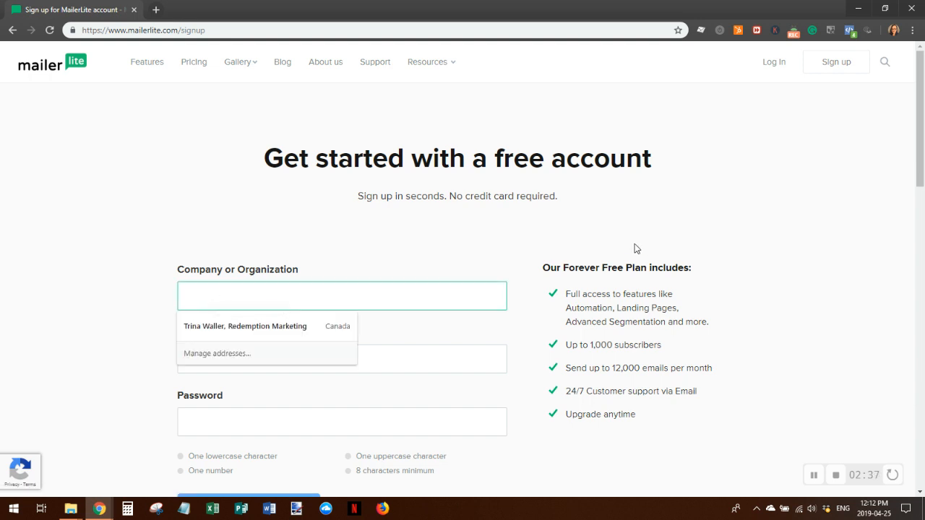
pyautogui.click(268, 325)
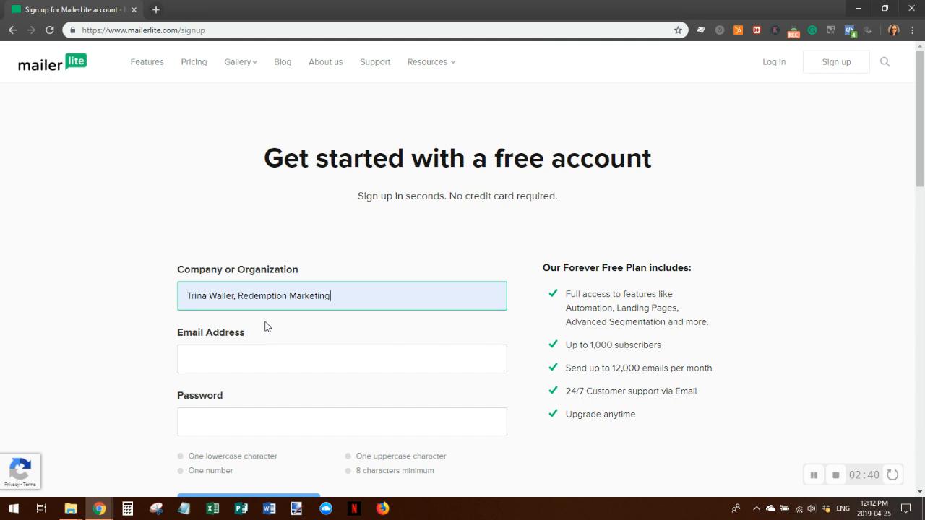
pyautogui.click(223, 355)
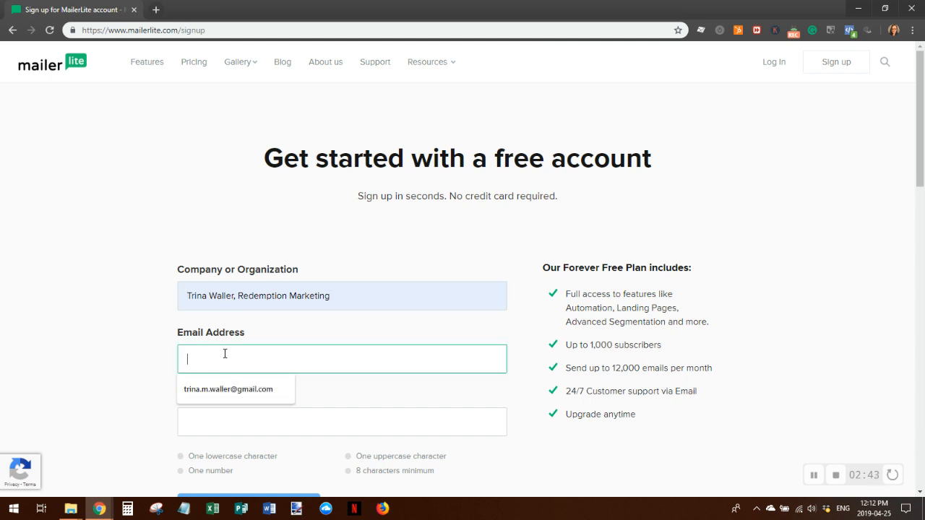
pyautogui.write('TRIN')
pyautogui.press('BackSpace')
pyautogui.press('BackSpace')
pyautogui.press('BackSpace')
pyautogui.press('BackSpace')
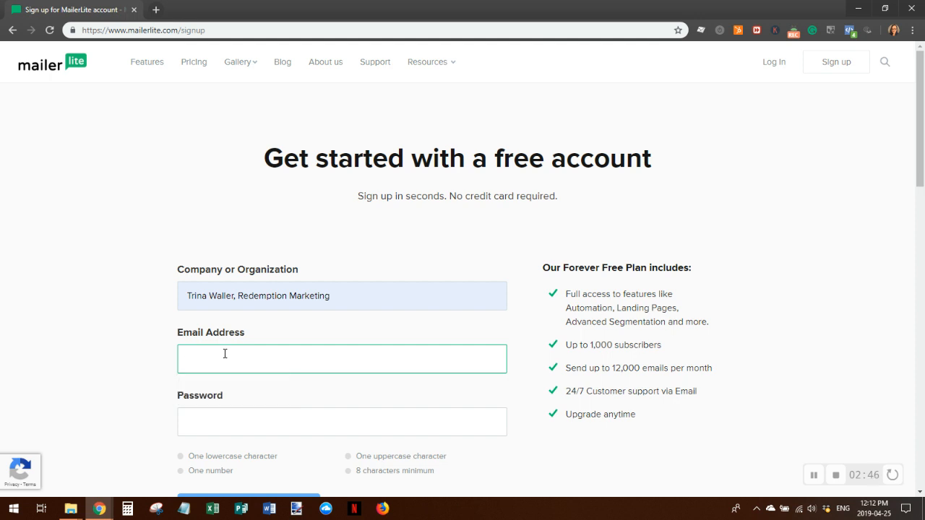
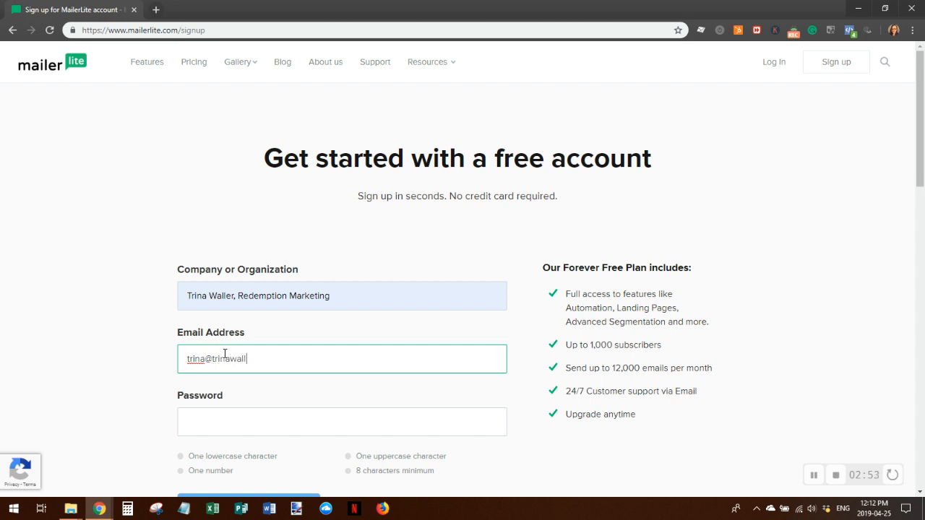
# Enter a secure account password and scroll down to Create my account
pyautogui.click(202, 423)
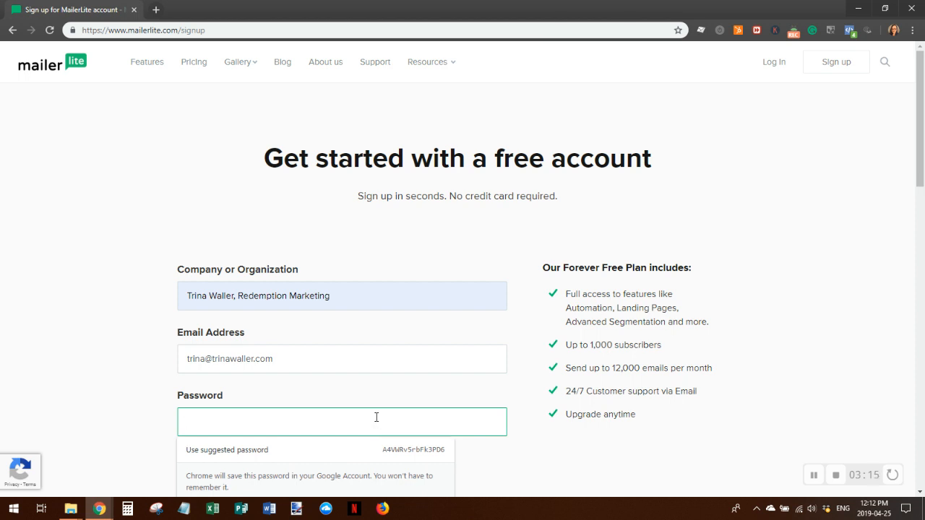
pyautogui.write('•••••••••')
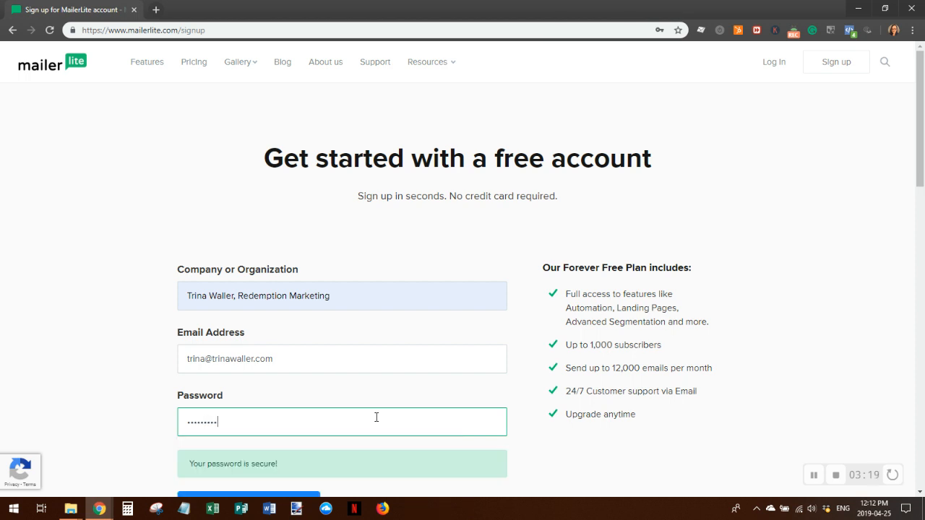
pyautogui.scroll(-1, 377, 381)
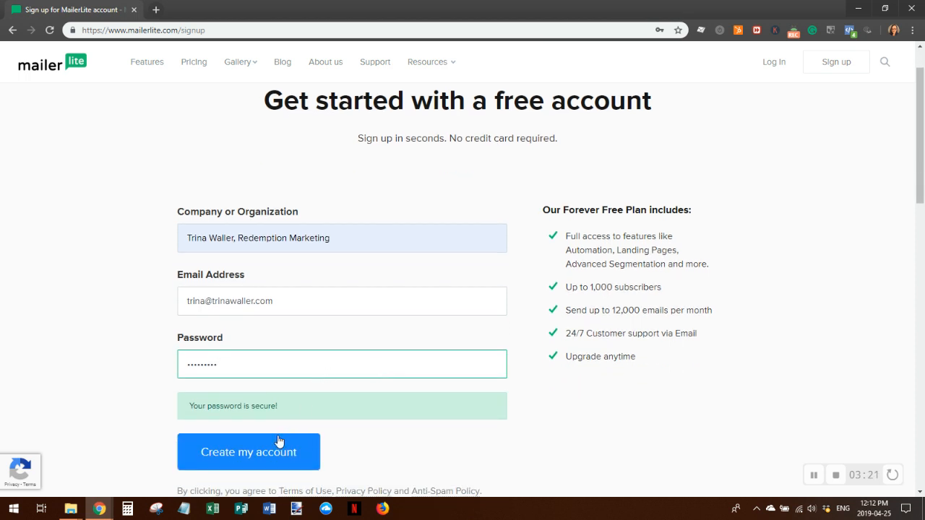
pyautogui.scroll(-1, 260, 454)
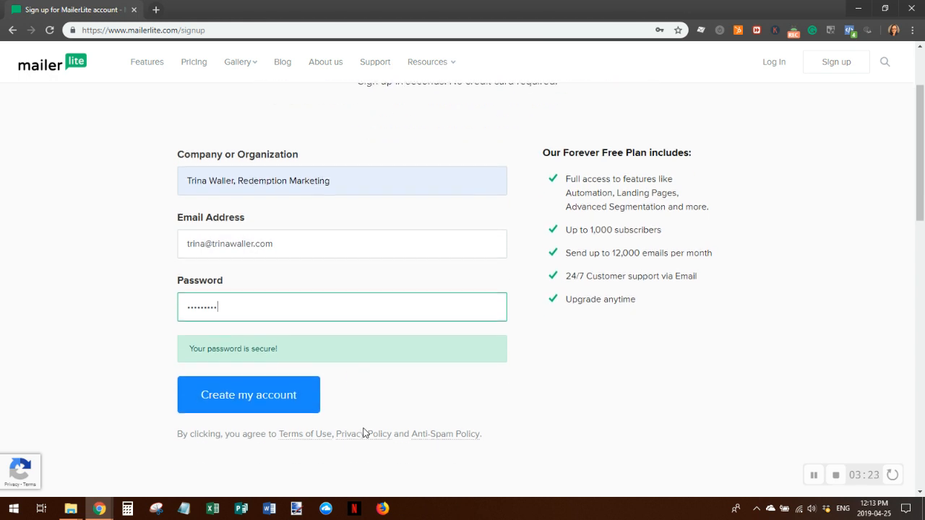
# Create the account, save the login in Chrome, and open Complete your profile
pyautogui.click(237, 400)
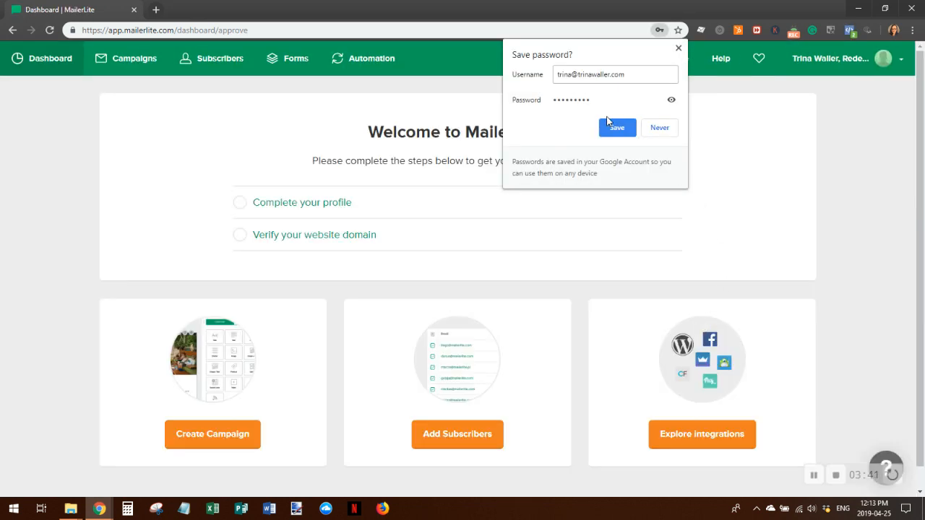
pyautogui.click(614, 127)
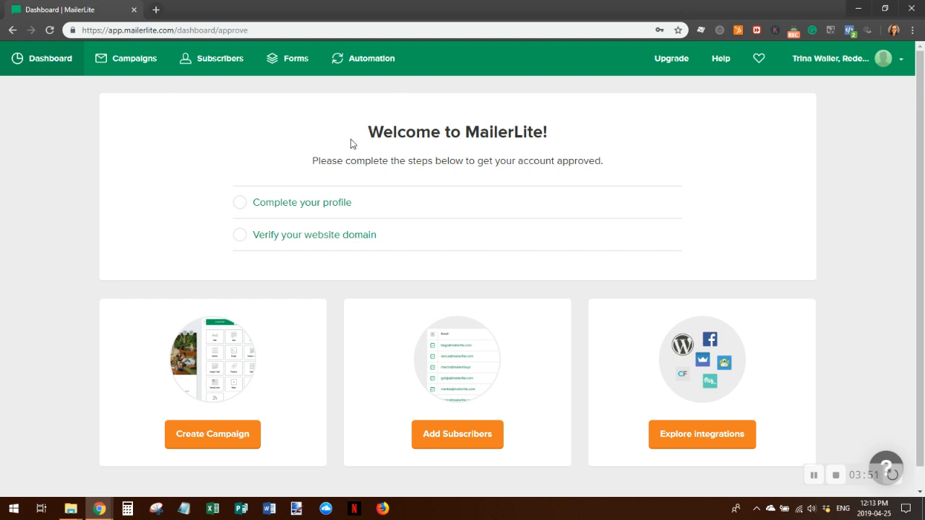
pyautogui.click(290, 204)
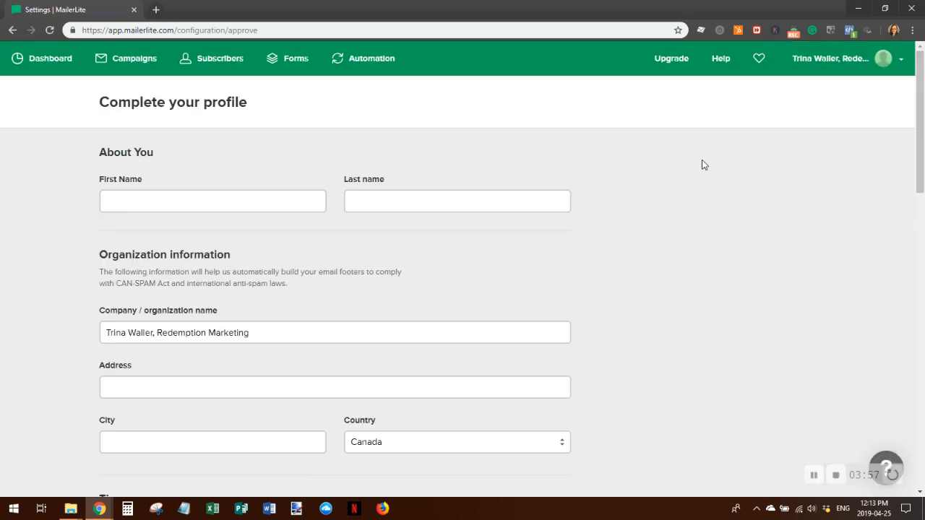
# Enter the first and last name in the profile form
pyautogui.click(131, 197)
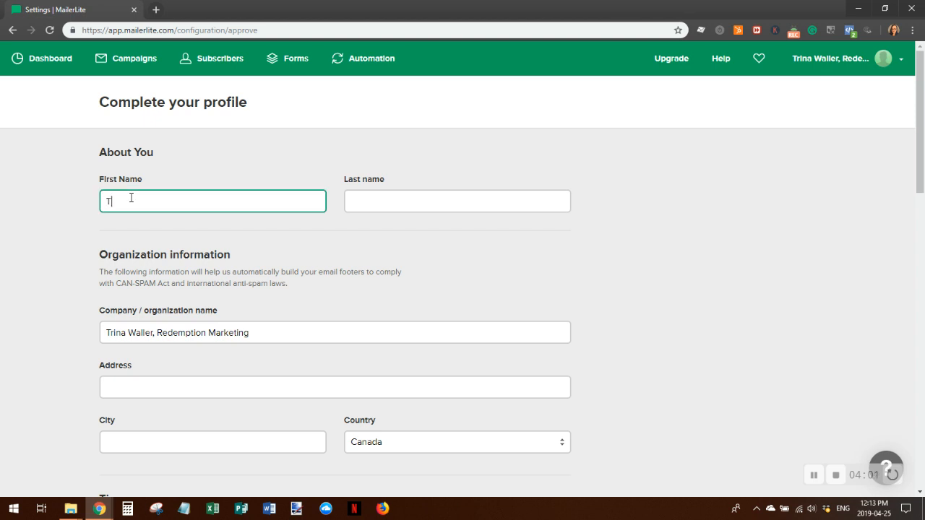
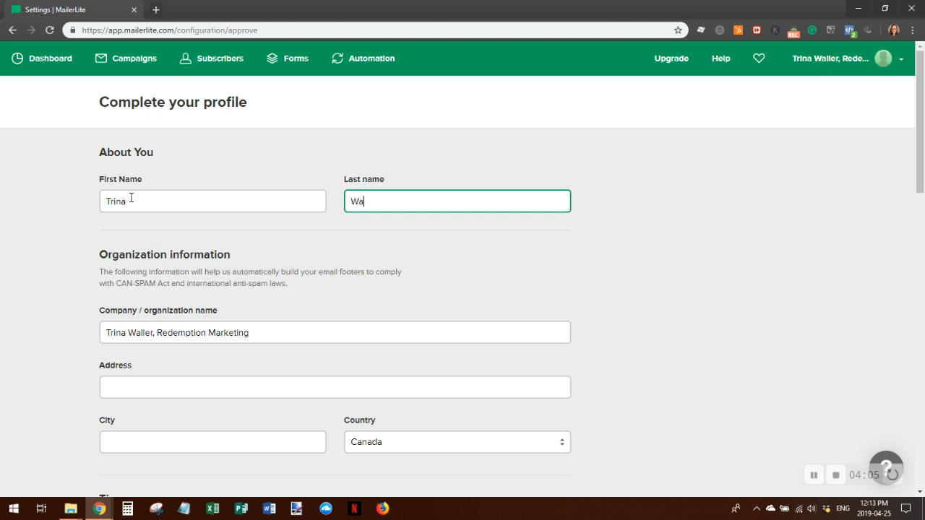
# Fill the organization's address and city from the saved autofill suggestion
pyautogui.click(123, 388)
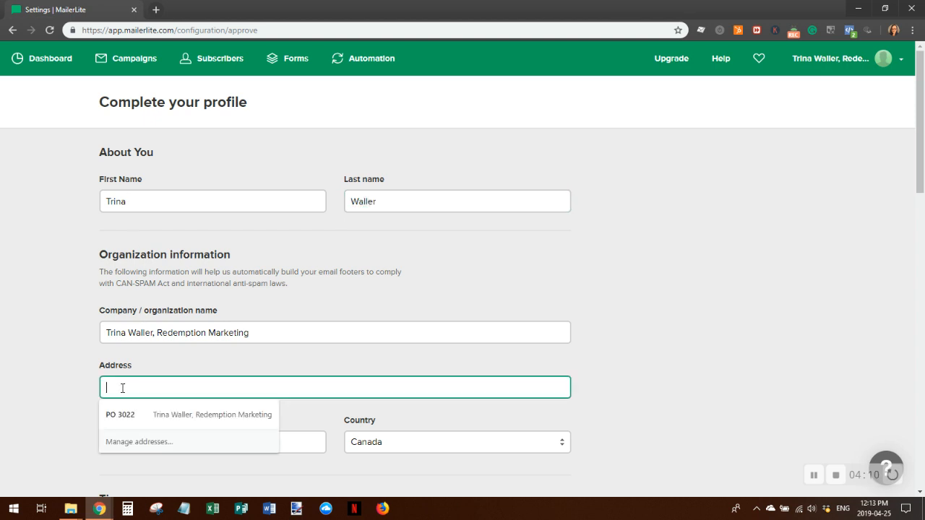
pyautogui.click(119, 418)
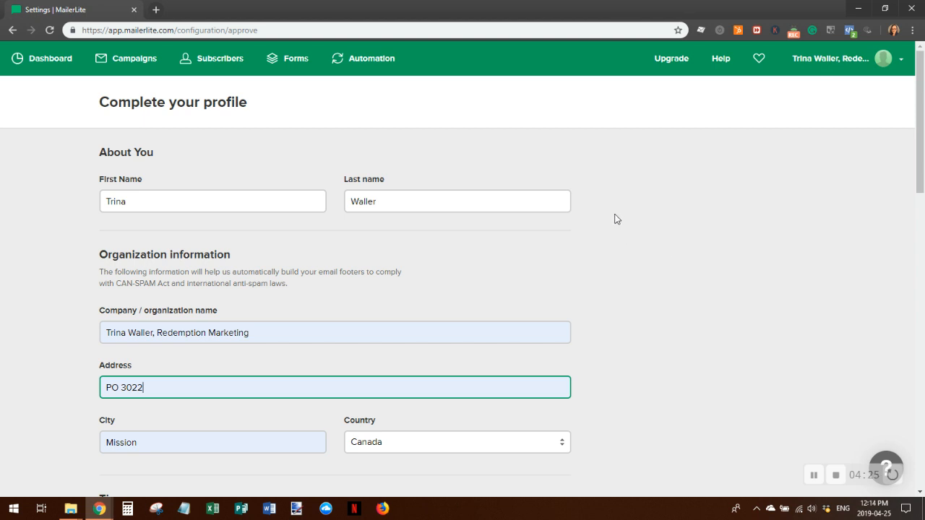
pyautogui.scroll(-1, 650, 231)
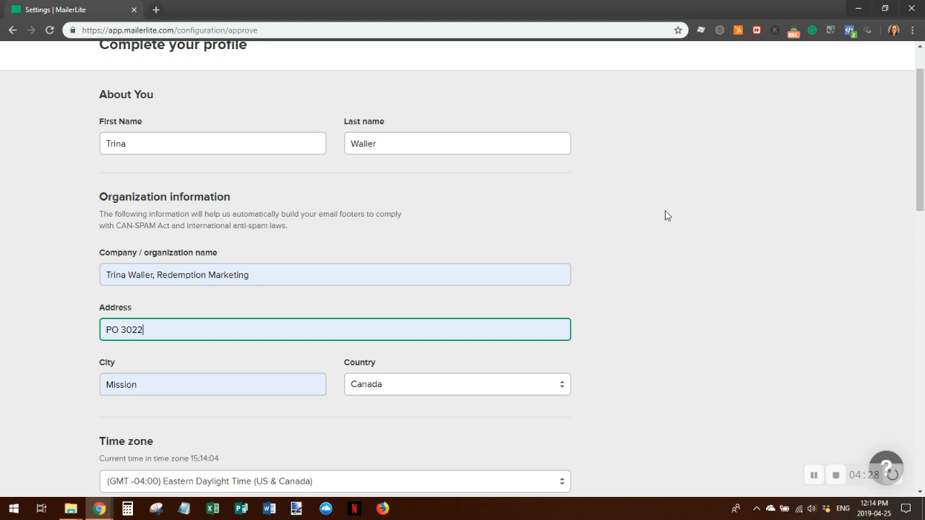
pyautogui.scroll(-1, 672, 223)
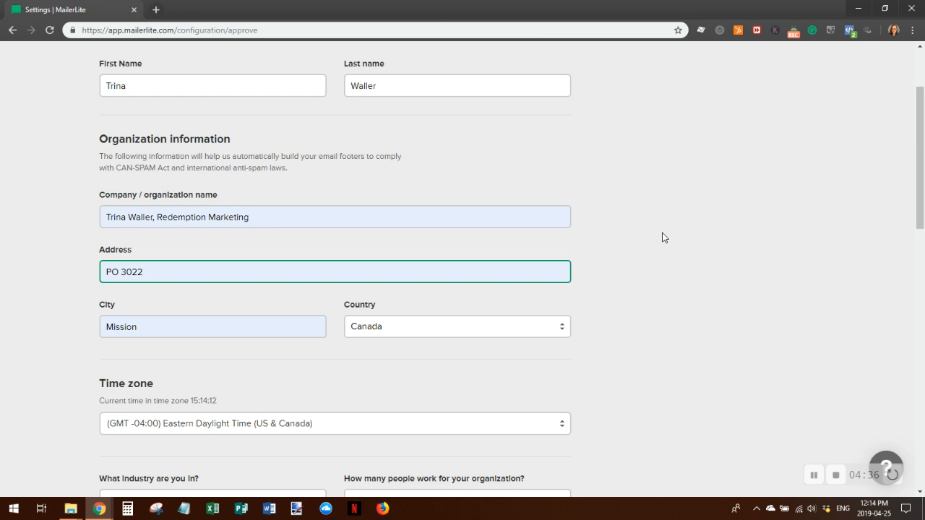
pyautogui.scroll(-2, 619, 332)
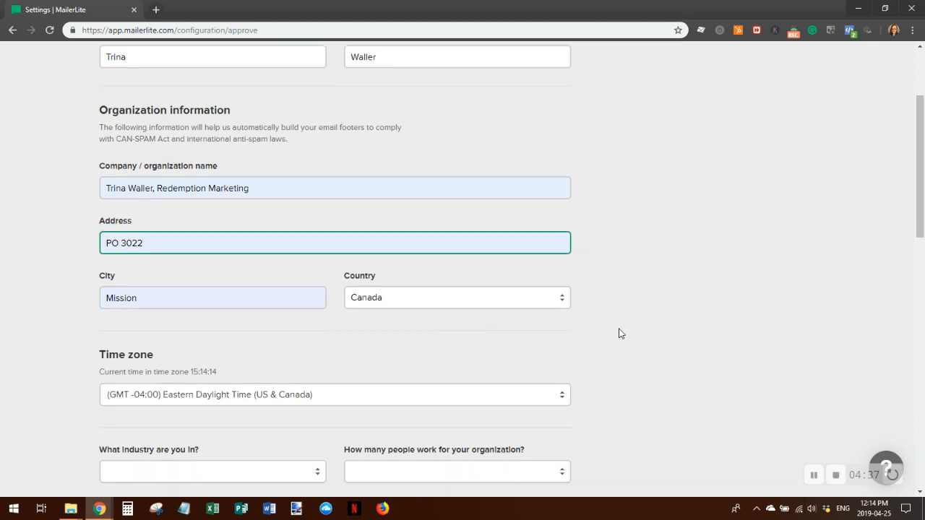
# Set the time zone to Pacific Daylight Time and industry to Marketing and Advertising
pyautogui.click(561, 312)
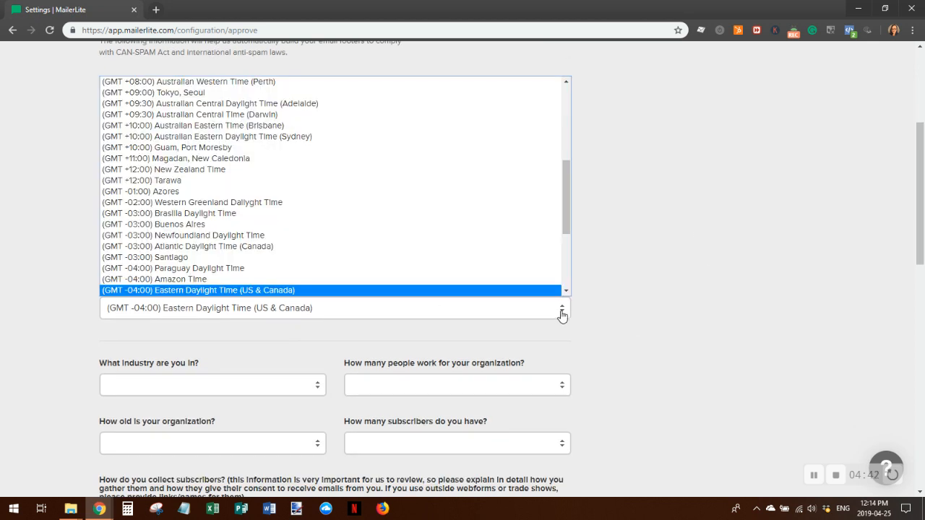
pyautogui.moveTo(567, 210); pyautogui.dragTo(568, 267)
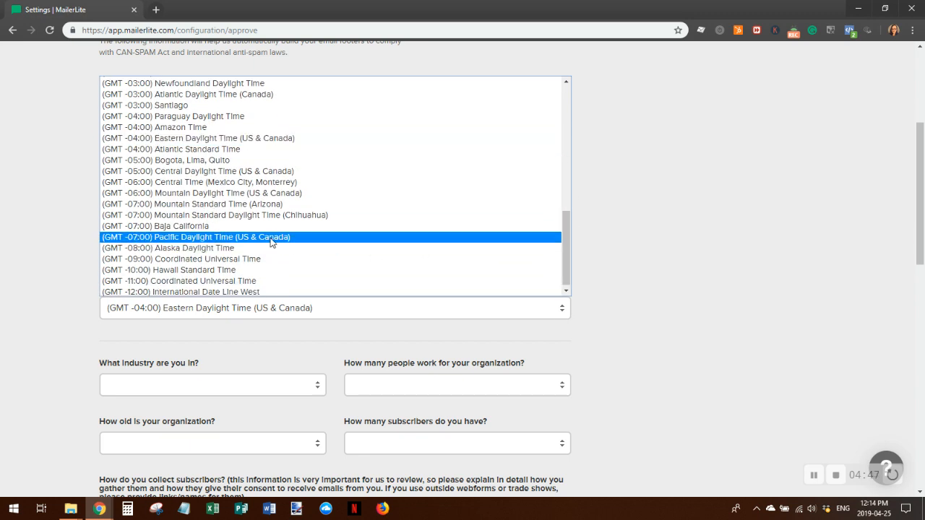
pyautogui.click(337, 238)
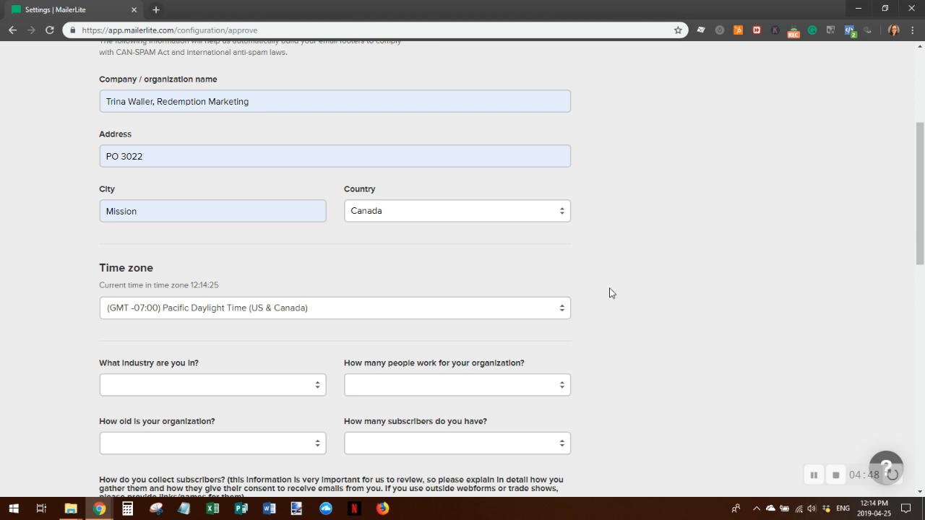
pyautogui.click(246, 386)
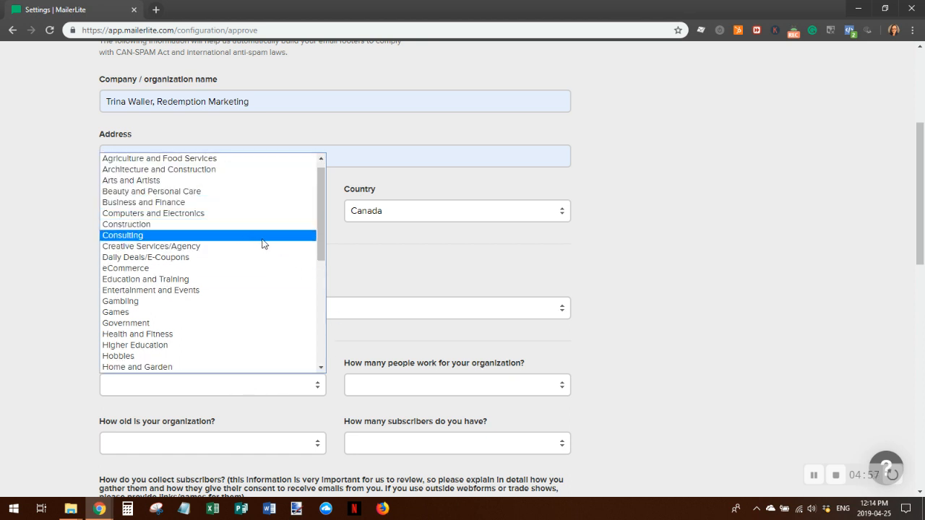
pyautogui.moveTo(320, 244); pyautogui.dragTo(320, 278)
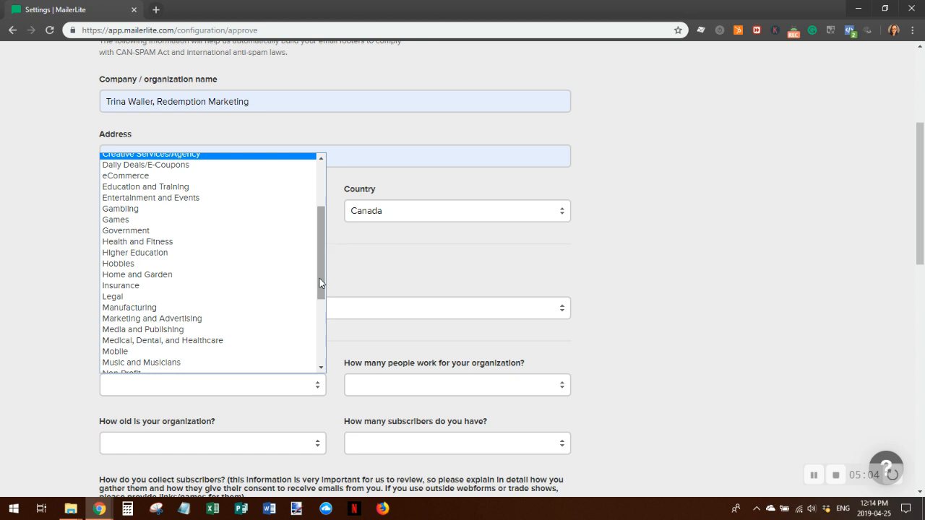
pyautogui.click(211, 326)
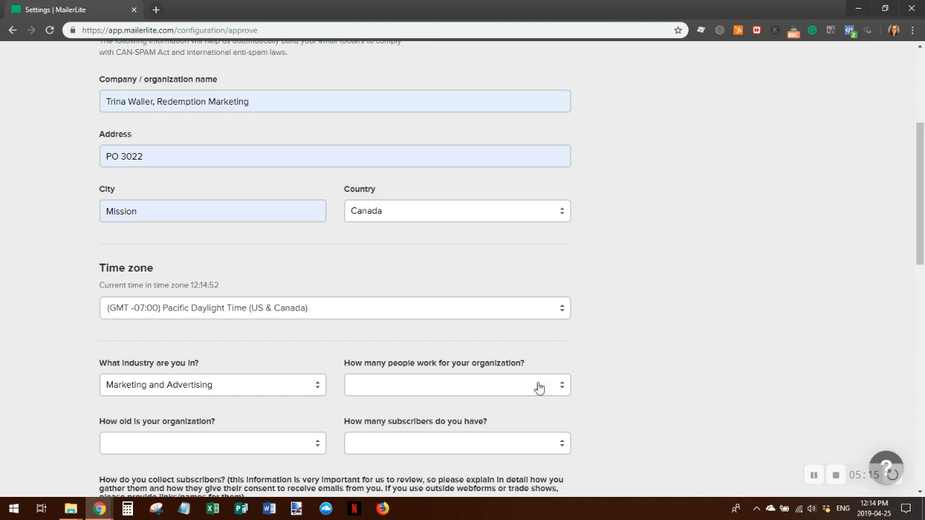
# Set organization size to 1-5 people, age 6-10 years, and under 1,000 subscribers
pyautogui.click(563, 388)
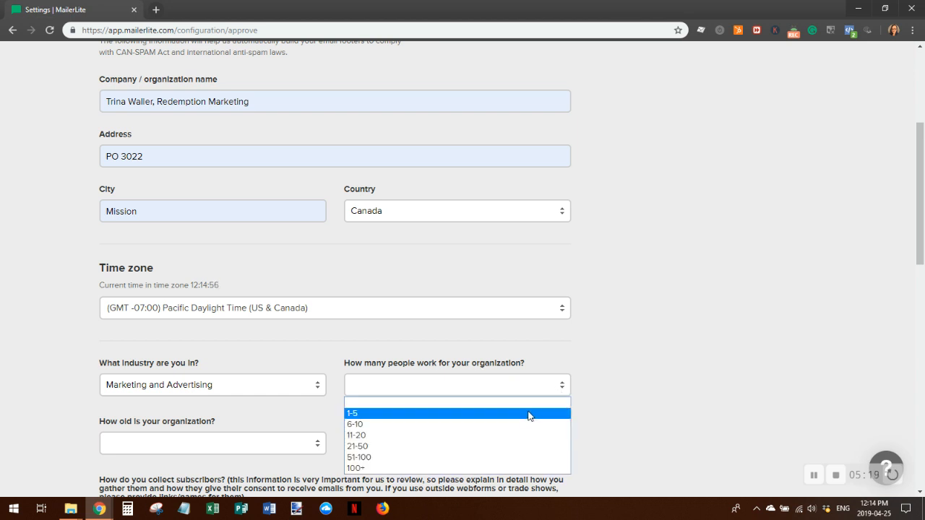
pyautogui.click(528, 417)
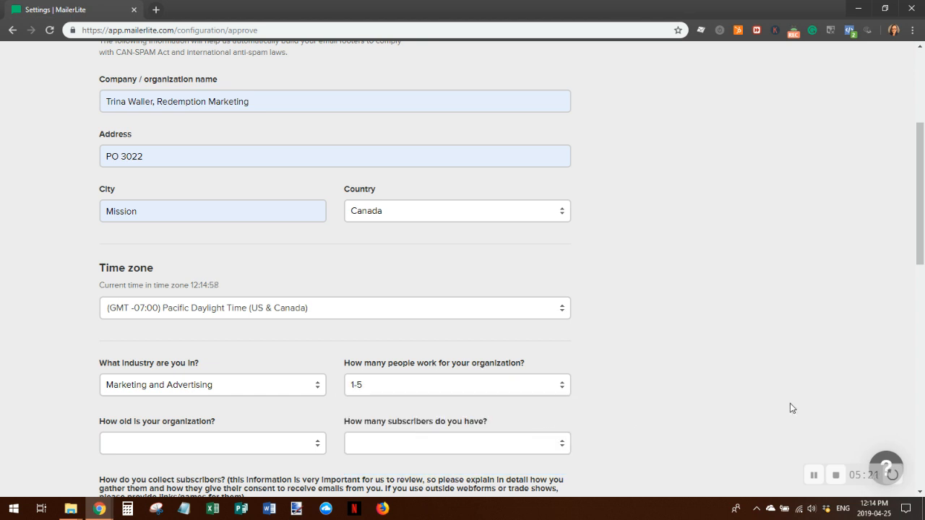
pyautogui.click(316, 444)
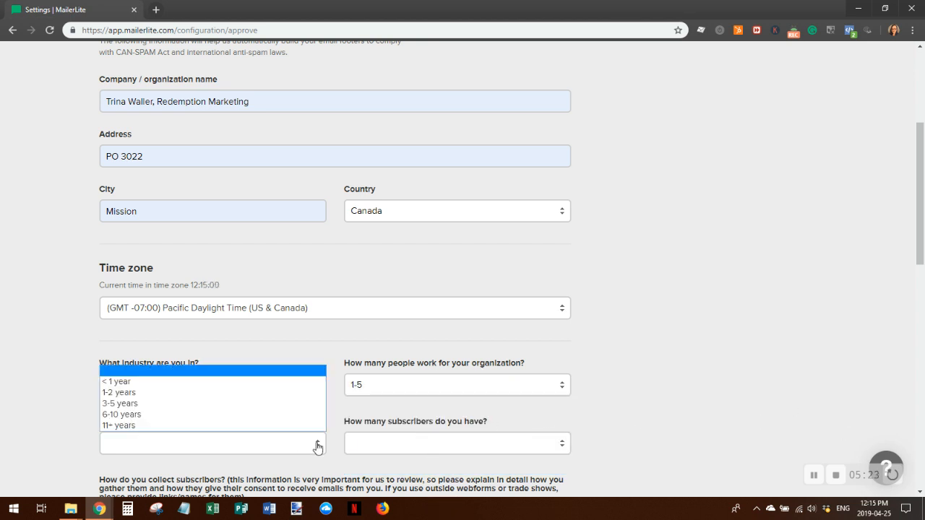
pyautogui.click(166, 422)
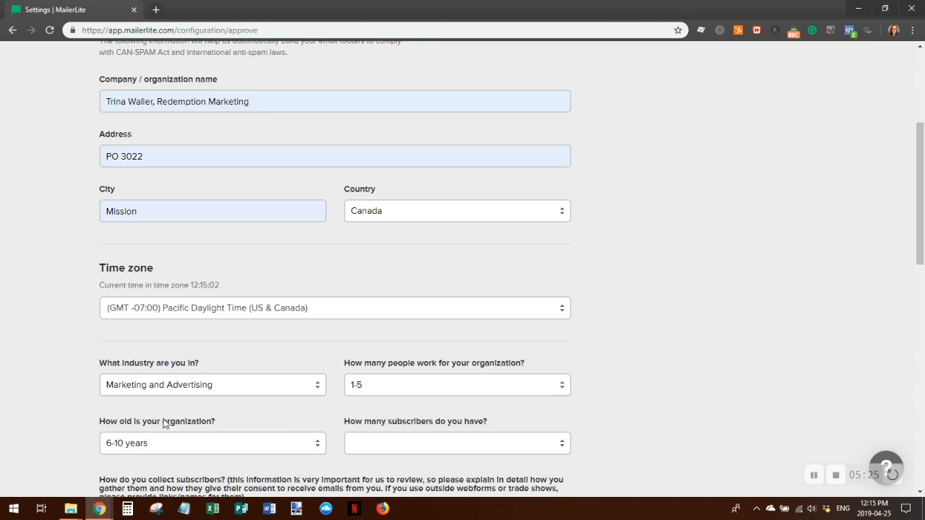
pyautogui.click(425, 443)
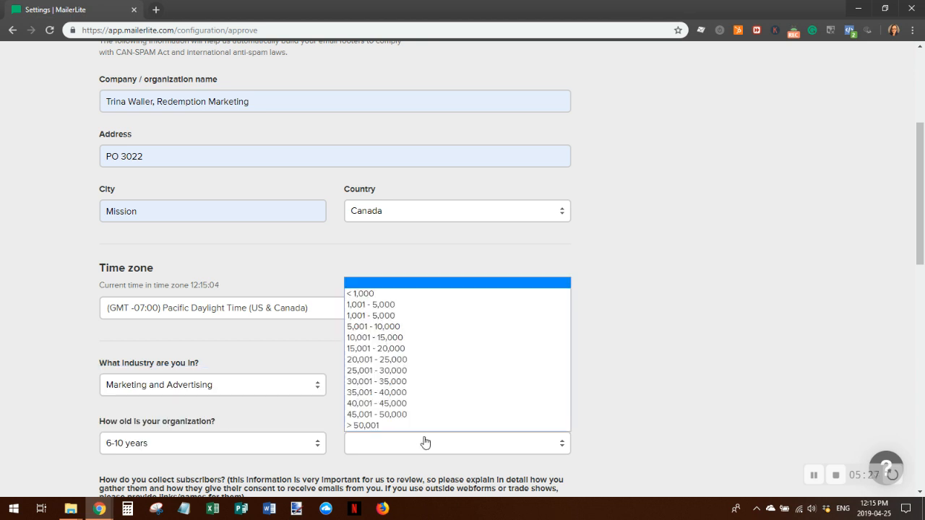
pyautogui.click(357, 295)
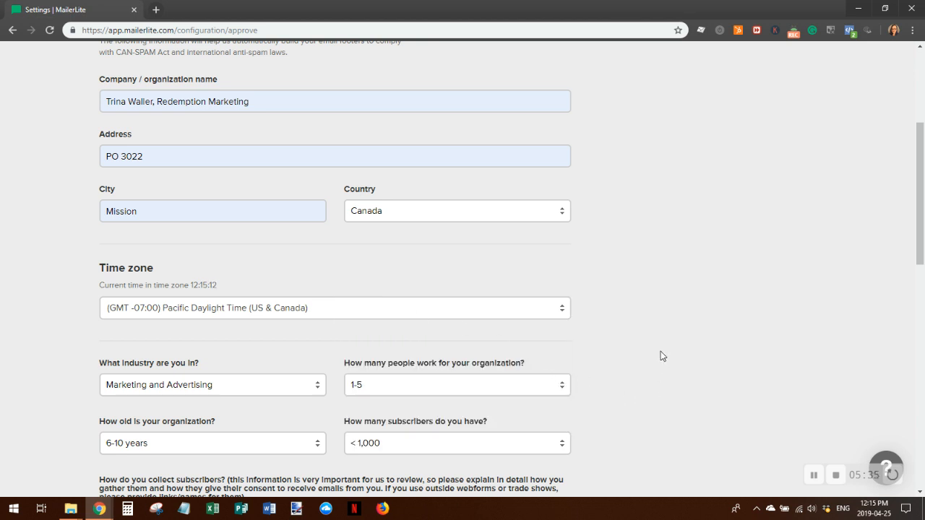
pyautogui.scroll(-3, 661, 351)
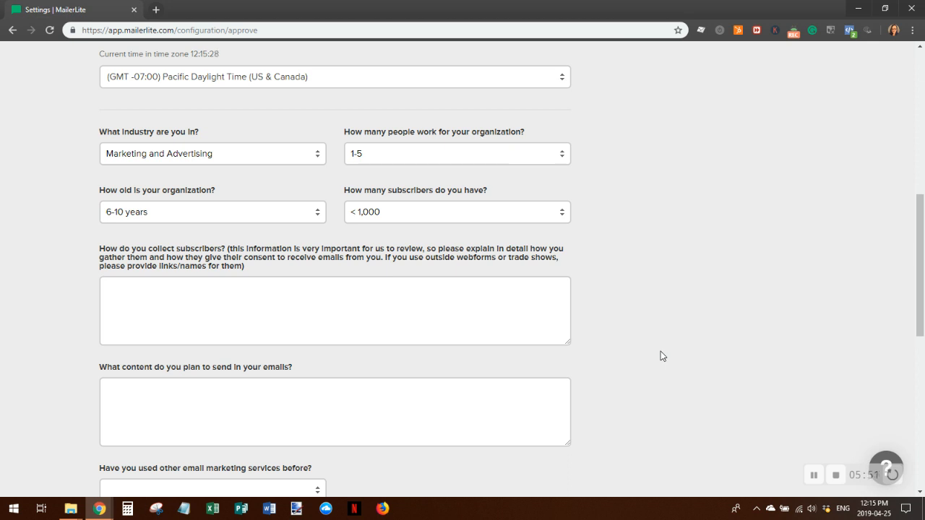
# Answer 'Online subscribtion forms only' and 'Educational and Information content, some promotions' in the text areas
pyautogui.click(141, 291)
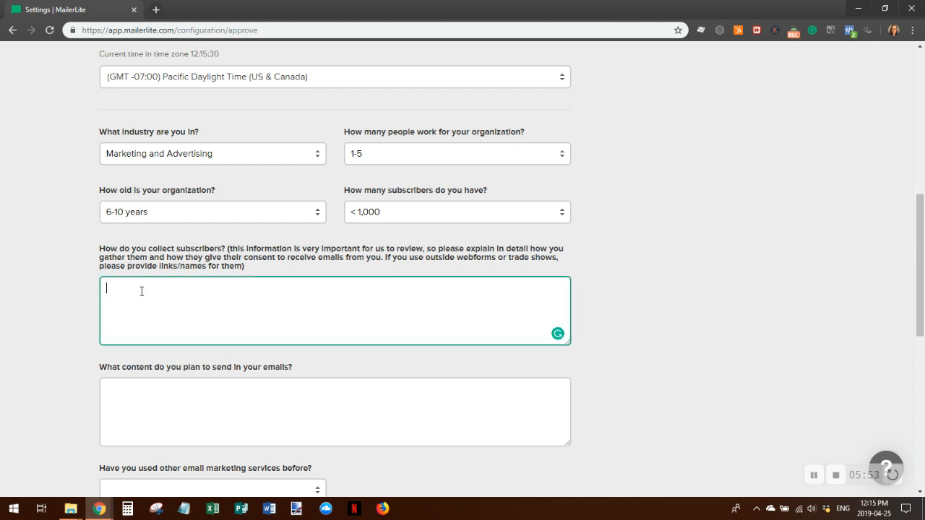
pyautogui.write('Online subscrib')
pyautogui.write('tion forms only')
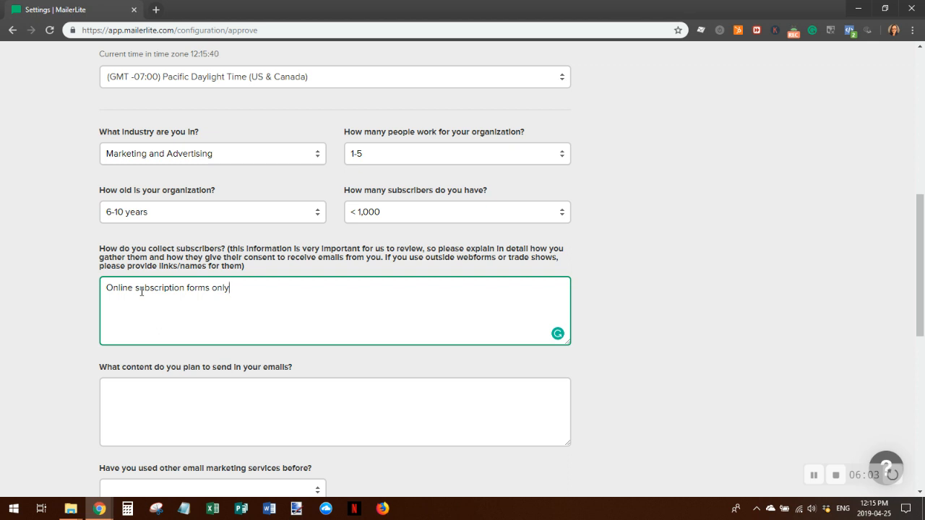
pyautogui.click(160, 399)
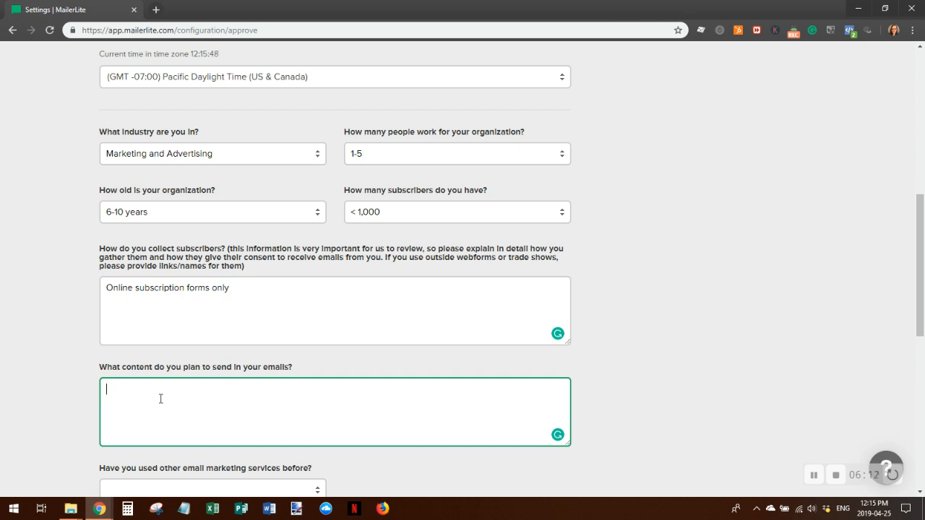
pyautogui.scroll(-3, 289, 334)
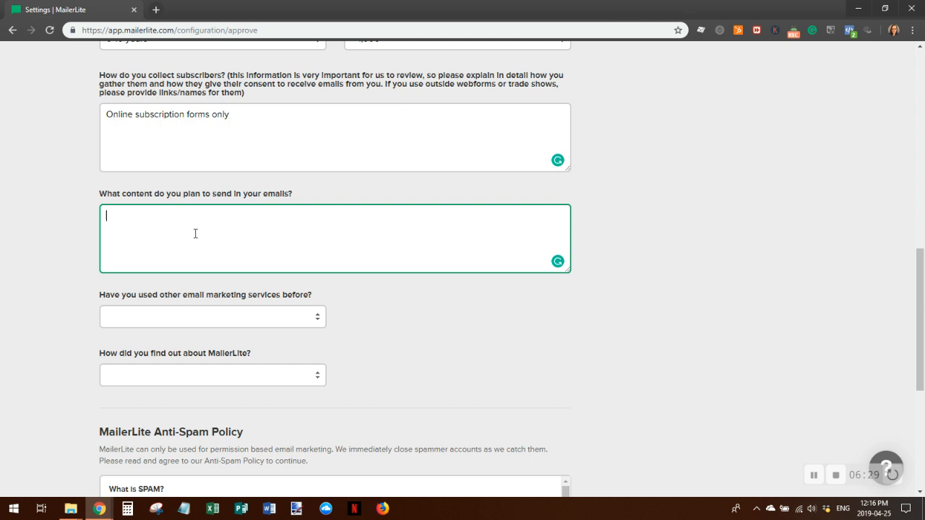
pyautogui.write('Educational and Information')
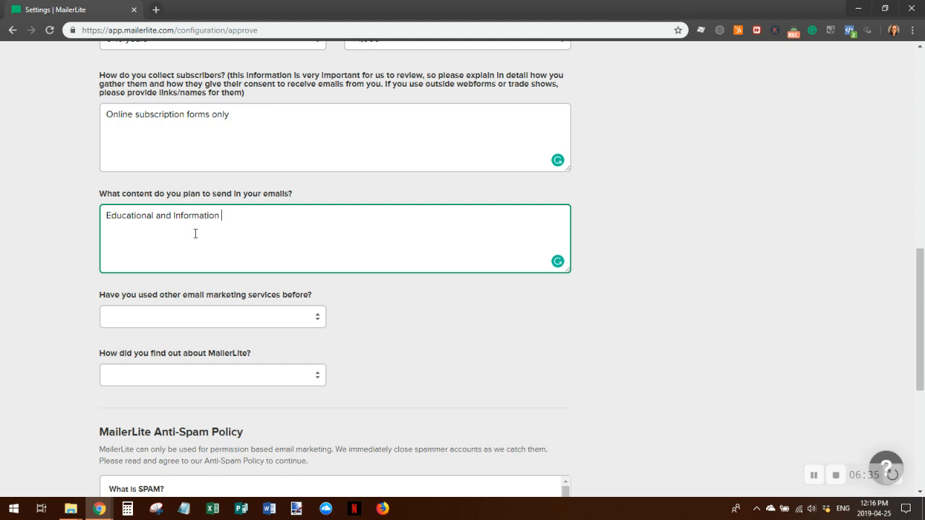
pyautogui.write(' content, some promotions')
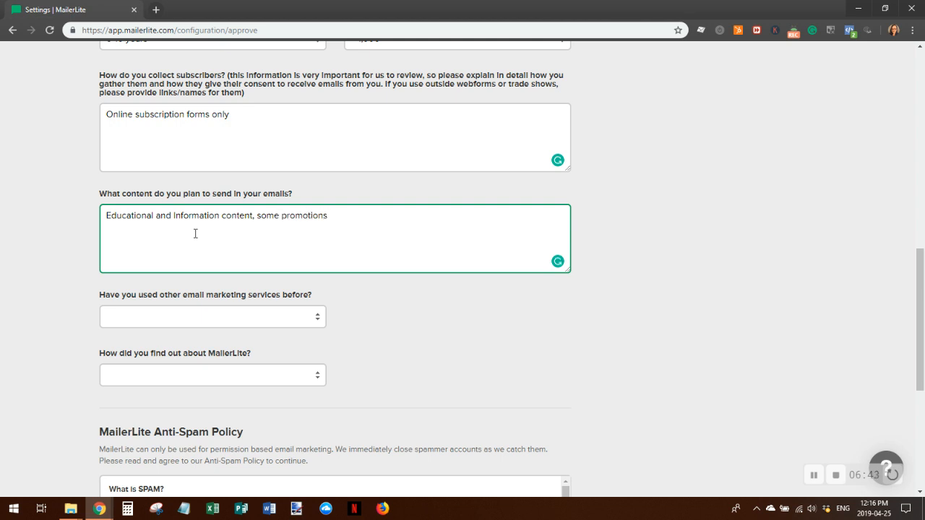
# Set previous services to Other ('all of them') and referral source to Friend or colleague
pyautogui.click(319, 318)
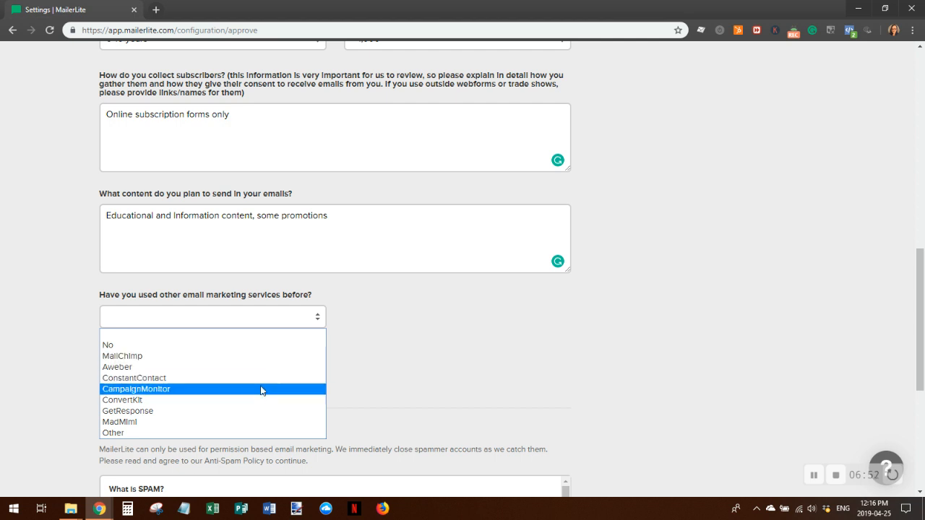
pyautogui.click(244, 433)
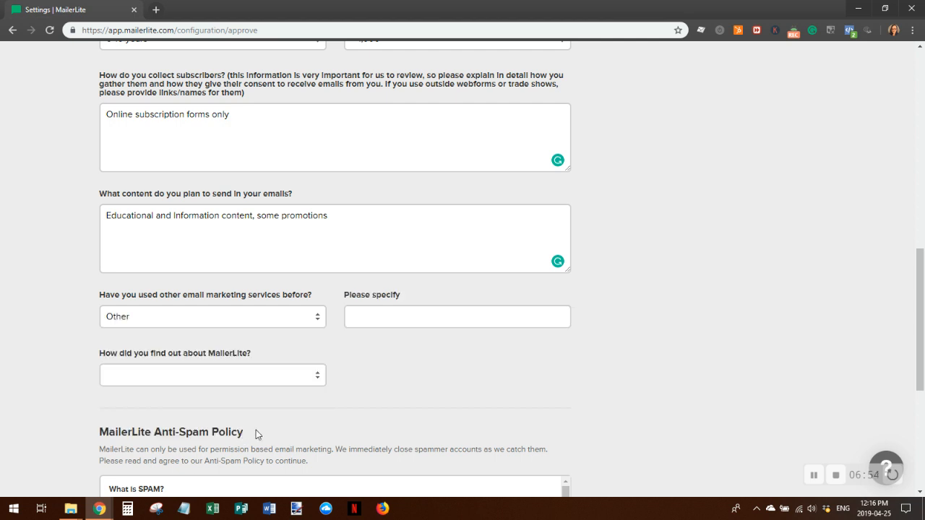
pyautogui.click(351, 317)
pyautogui.write('all')
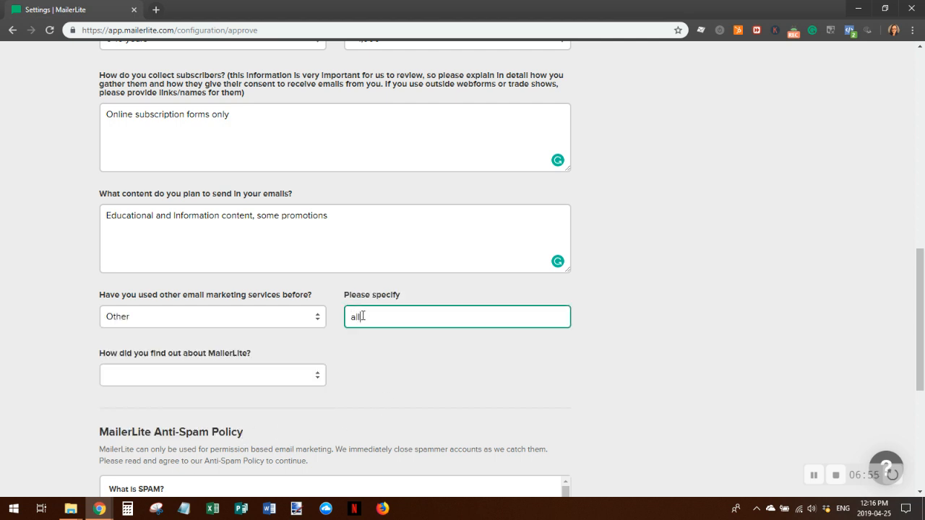
pyautogui.write(' of them')
pyautogui.click(316, 377)
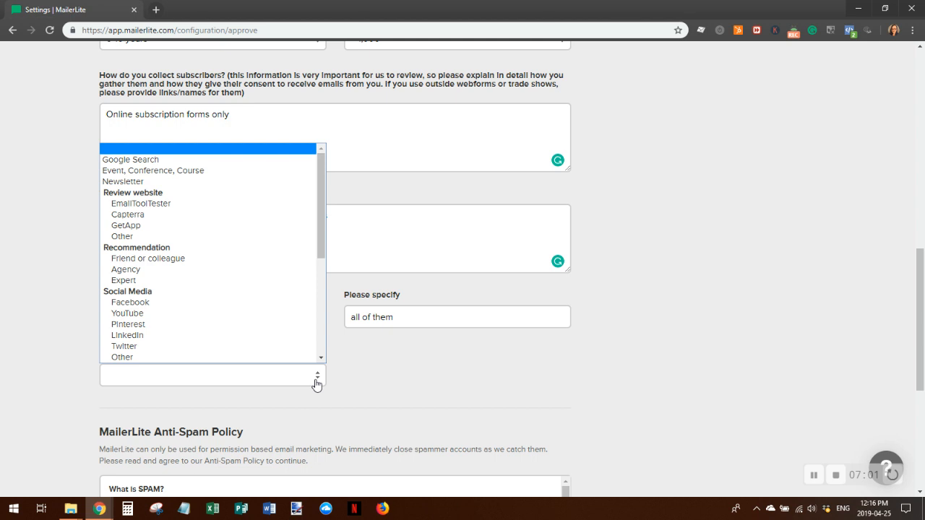
pyautogui.click(217, 261)
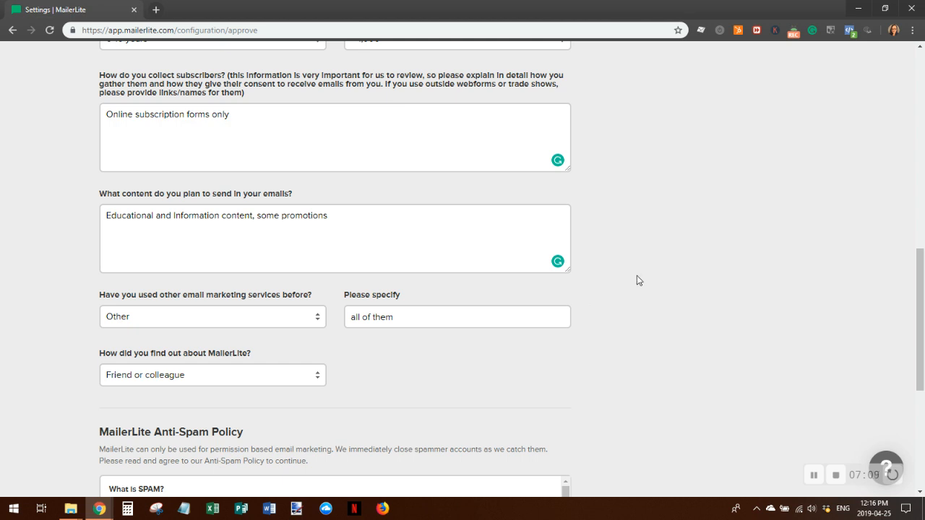
pyautogui.scroll(-3, 735, 289)
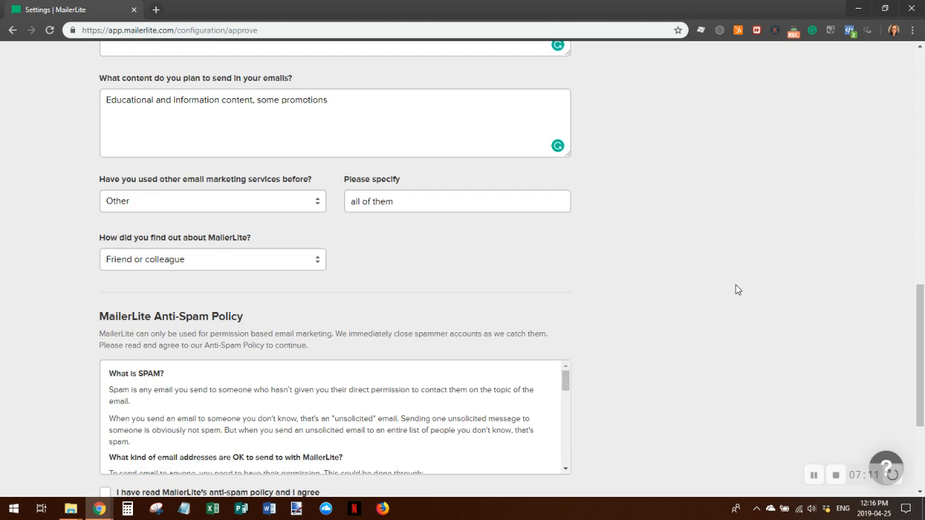
pyautogui.scroll(-3, 744, 237)
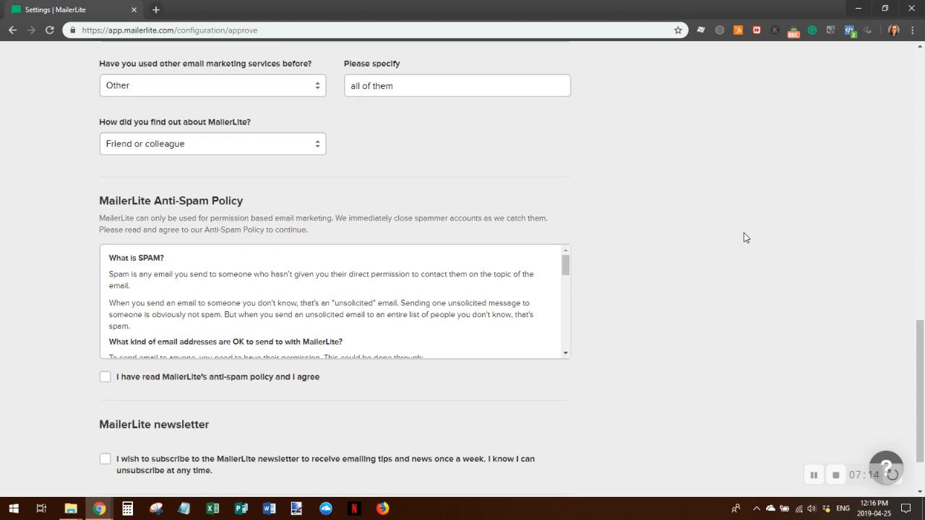
# Agree to the anti-spam policy, save the profile, and go to domain verification
pyautogui.click(105, 378)
pyautogui.scroll(-2, 685, 260)
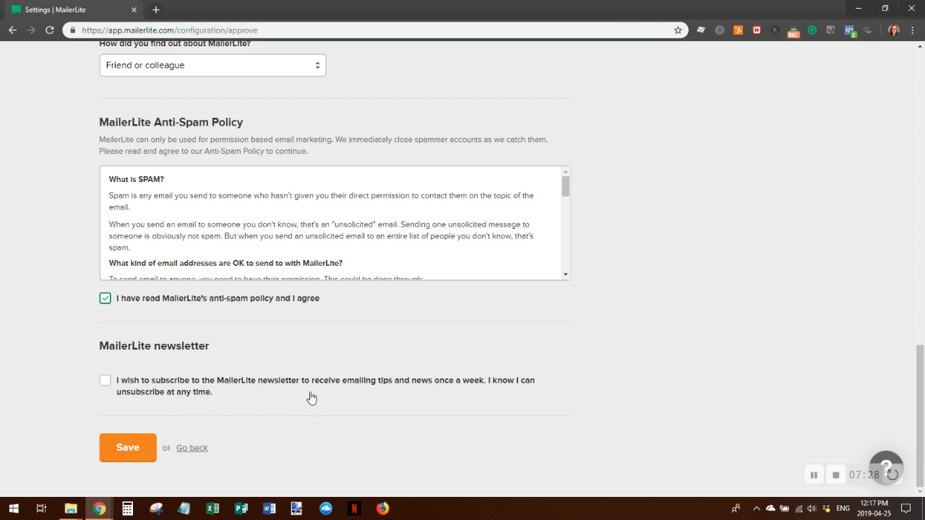
pyautogui.click(128, 451)
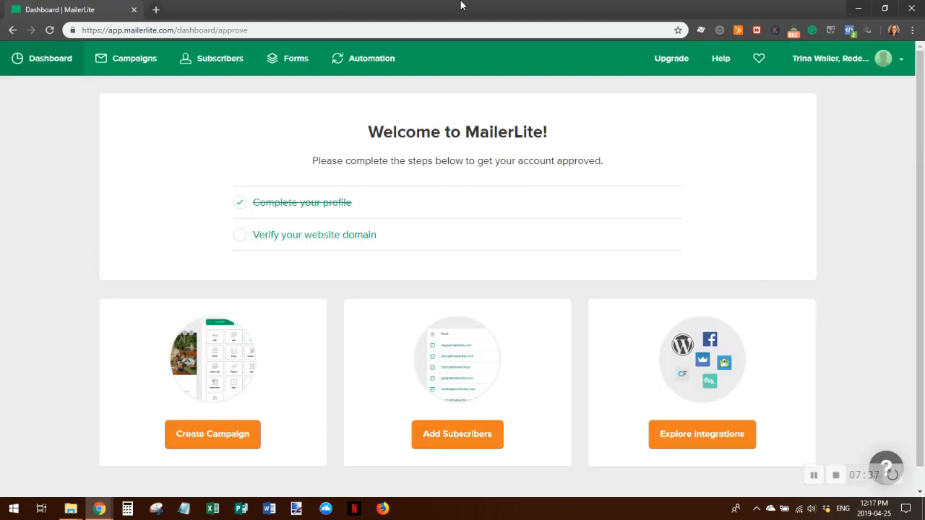
pyautogui.click(352, 240)
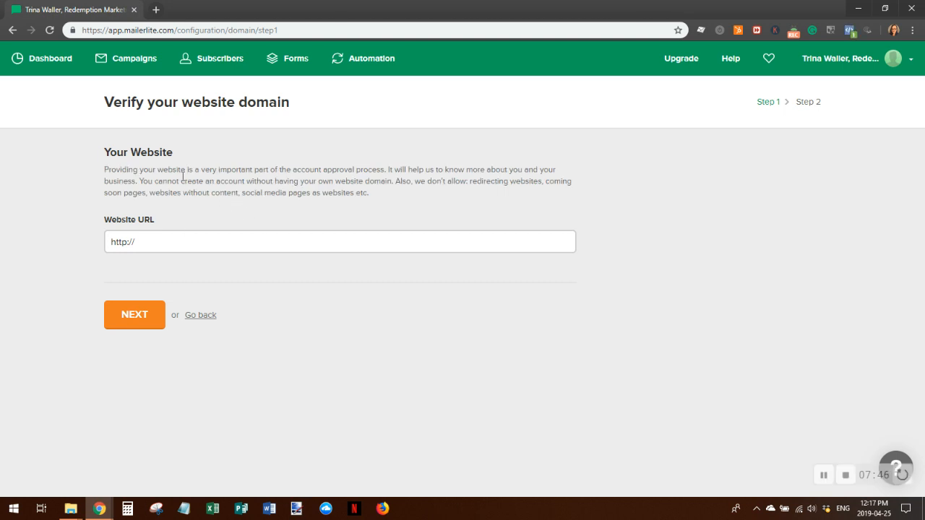
pyautogui.click(167, 247)
pyautogui.moveTo(151, 242); pyautogui.dragTo(83, 244)
pyautogui.write('http')
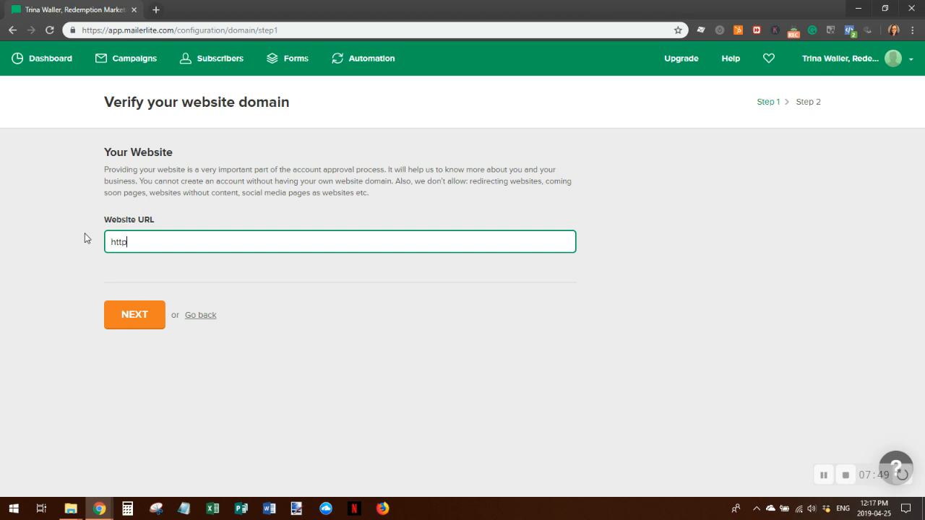
pyautogui.write('s://trinawaller.com')
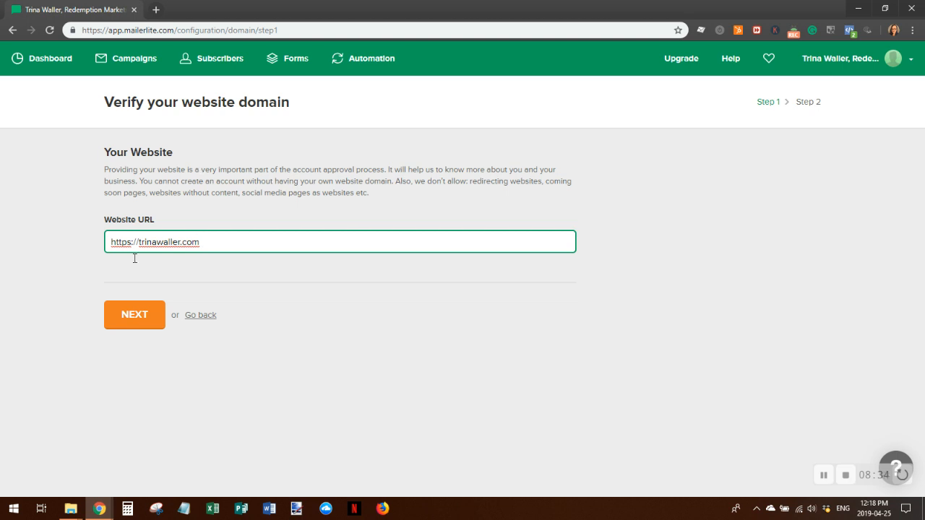
pyautogui.click(138, 325)
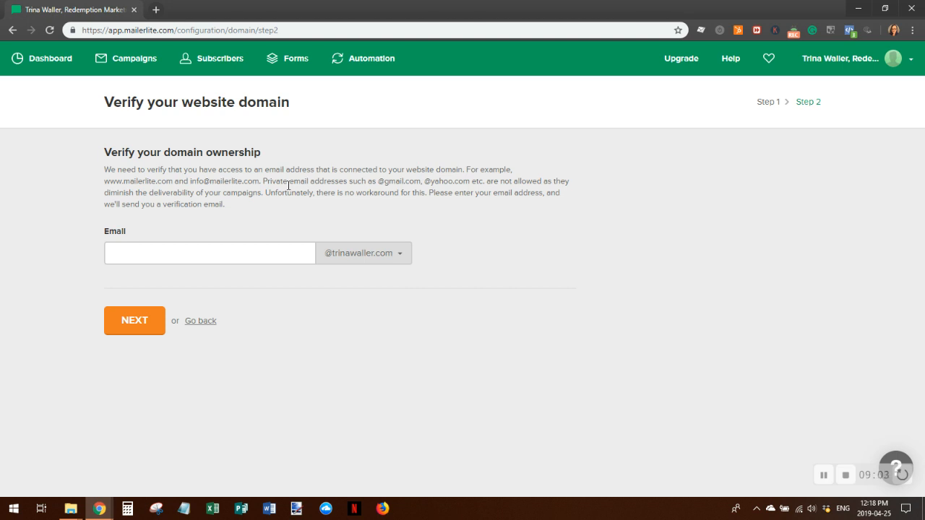
# Enter the mailbox name for the domain e-mail address and submit it
pyautogui.click(147, 257)
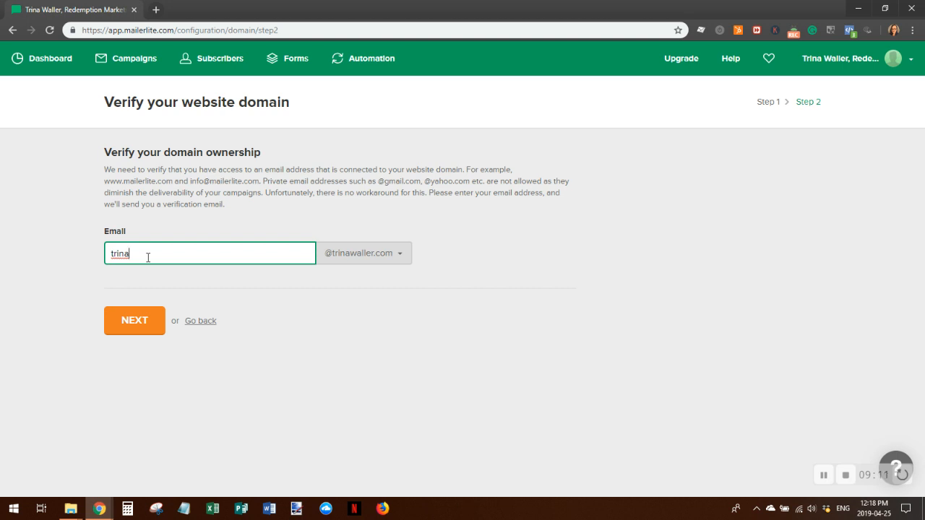
pyautogui.click(137, 324)
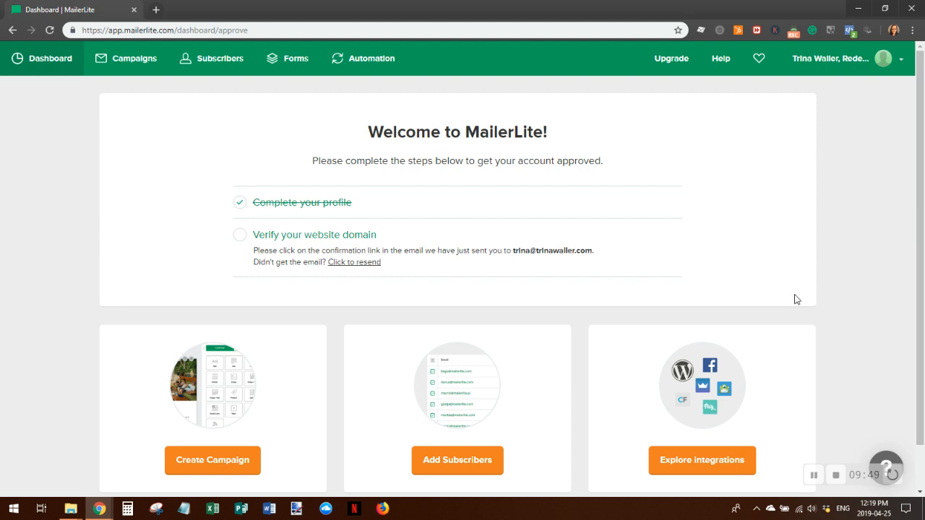
# Open the Subscribers page from the dashboard, showing the one existing subscriber
pyautogui.click(815, 475)
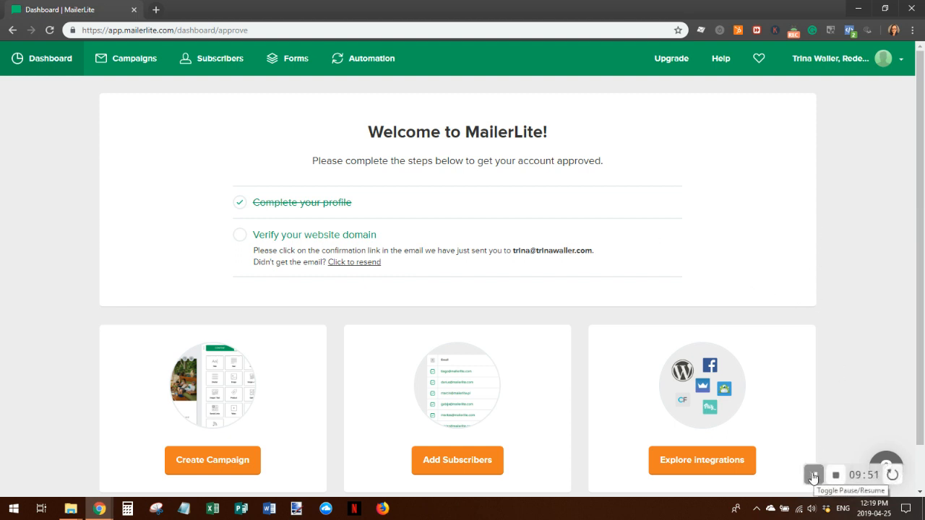
pyautogui.click(815, 475)
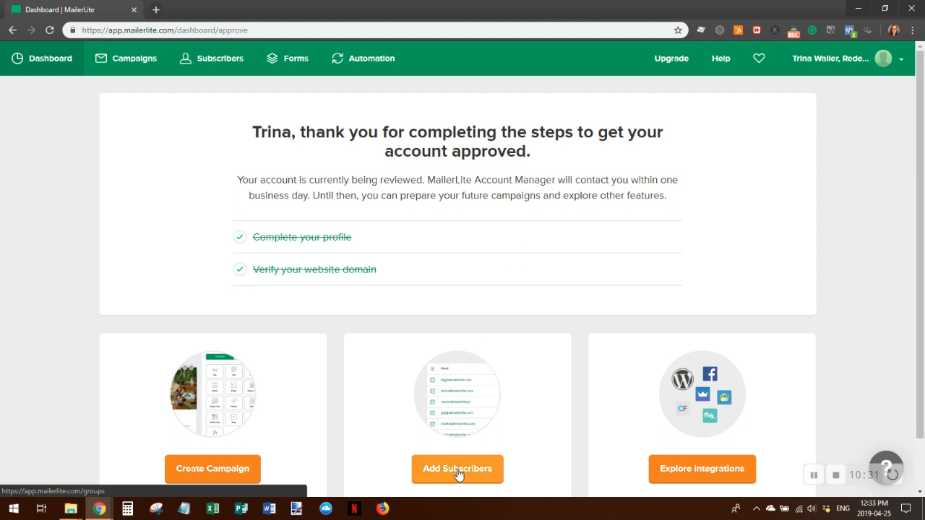
pyautogui.scroll(-1, 518, 374)
pyautogui.click(445, 412)
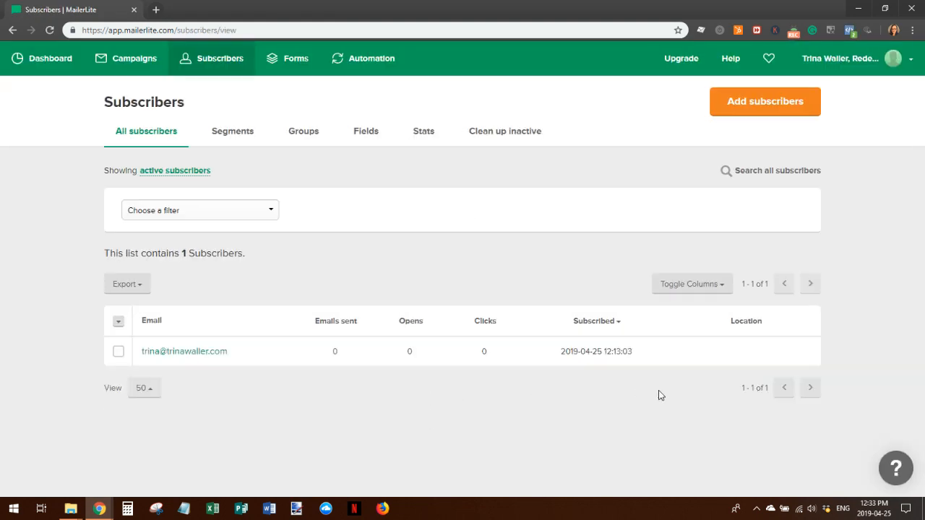
# Open the CSV subscriber import page, then minimize everything to show the desktop
pyautogui.click(752, 103)
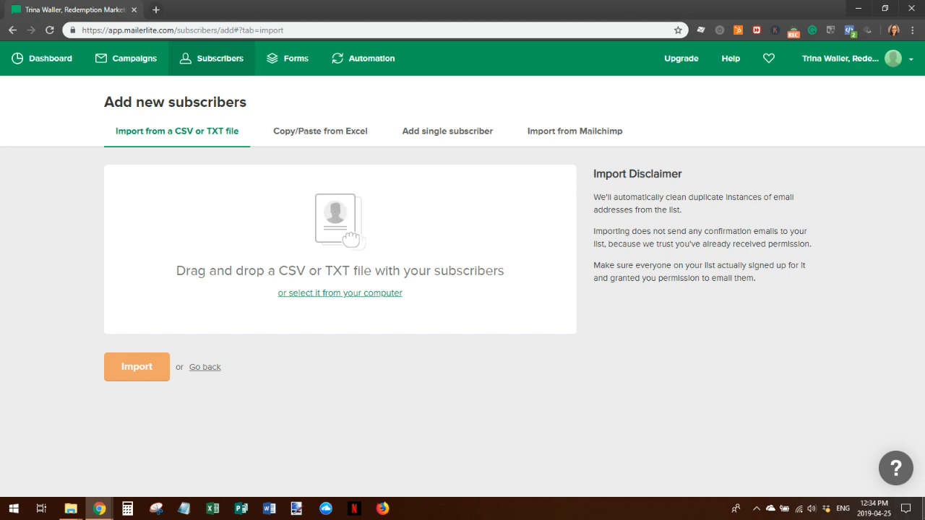
pyautogui.click(924, 514)
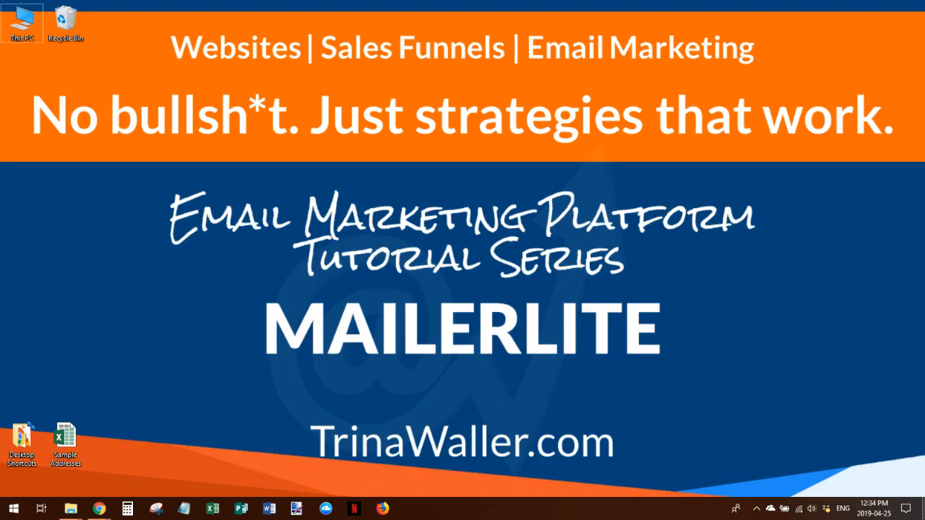
# Open the Sample Addresses workbook, save it to the Desktop as CSV (Comma delimited), and close Excel
pyautogui.doubleClick(65, 443)
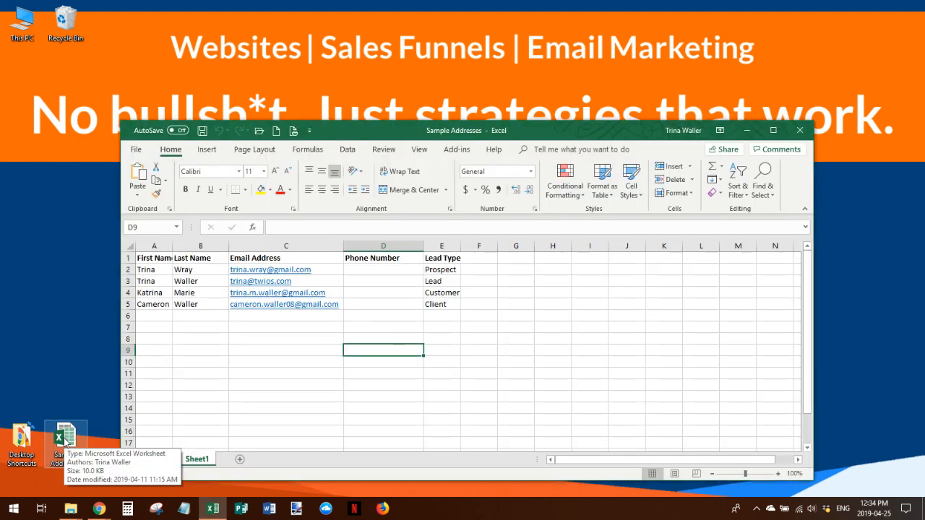
pyautogui.click(135, 150)
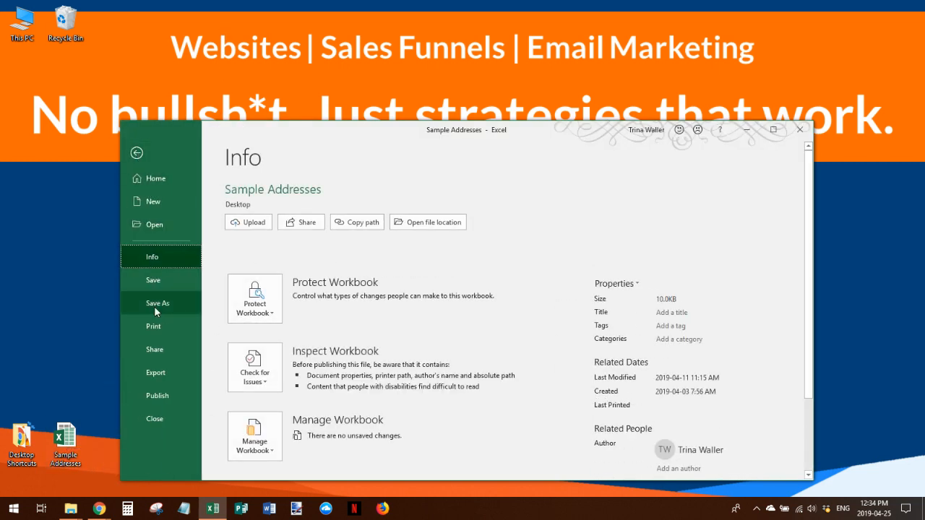
pyautogui.click(155, 303)
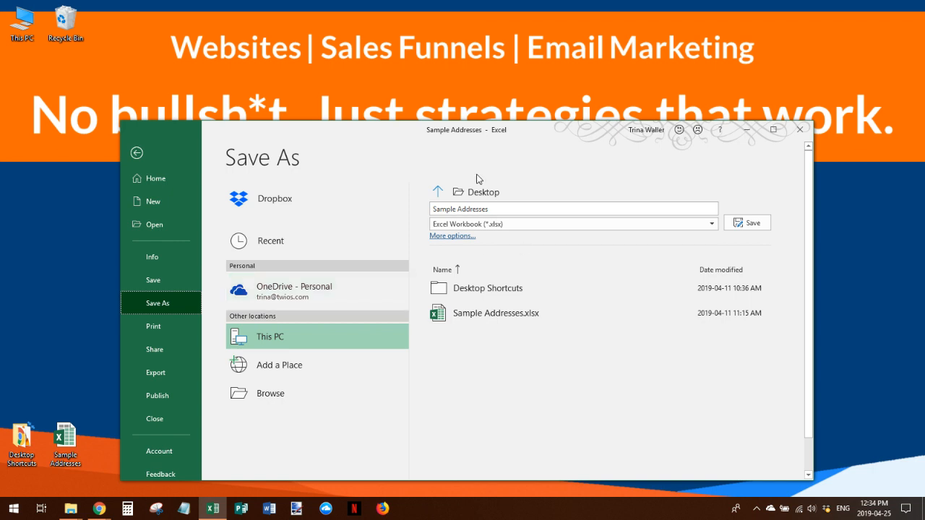
pyautogui.click(712, 227)
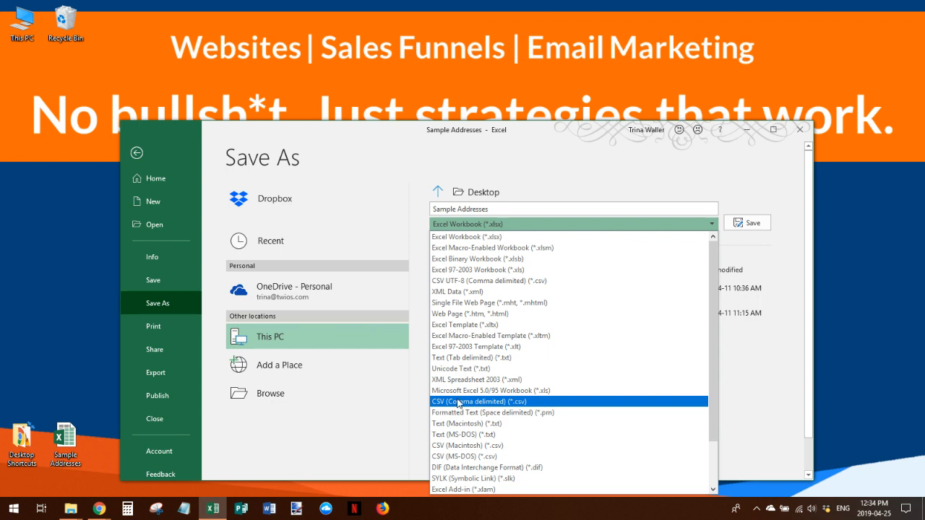
pyautogui.click(534, 403)
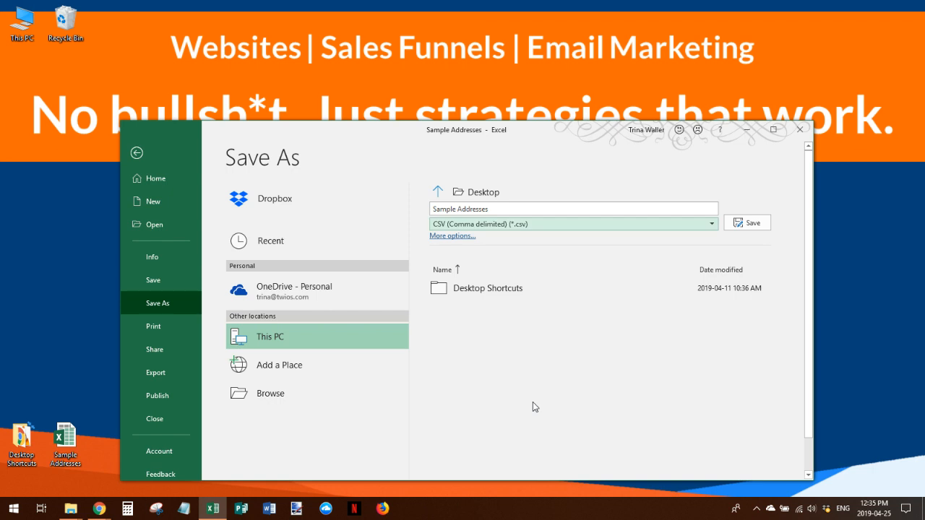
pyautogui.click(751, 224)
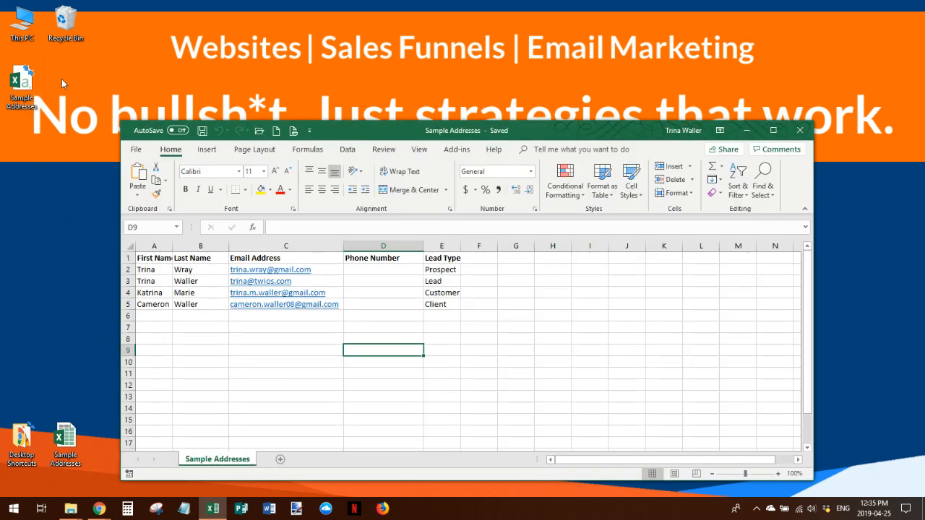
pyautogui.click(800, 131)
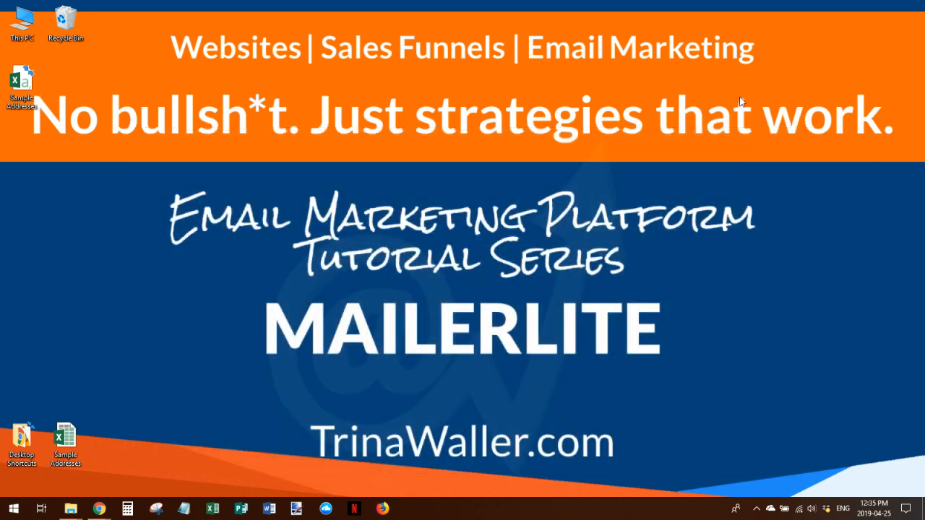
# Upload Sample Addresses.csv from the Desktop to MailerLite's subscriber import and proceed to import settings
pyautogui.moveTo(99, 509)
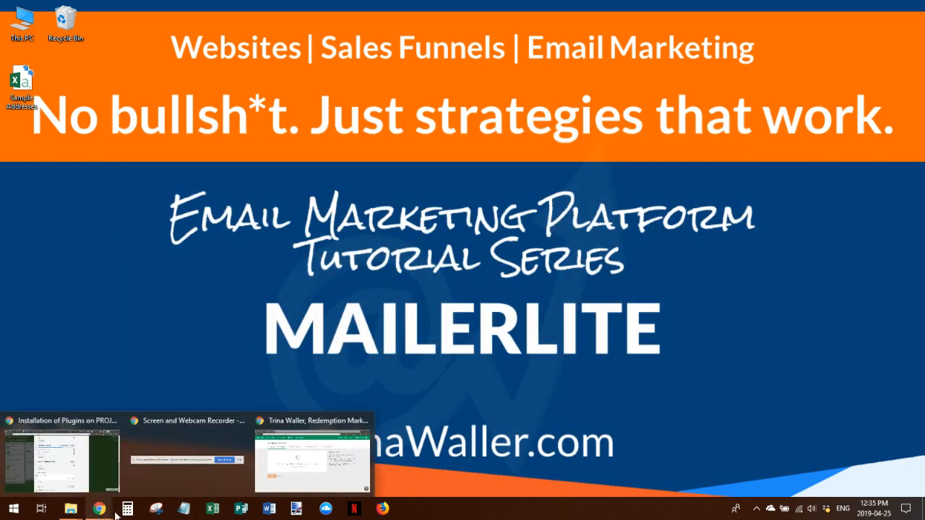
pyautogui.click(314, 466)
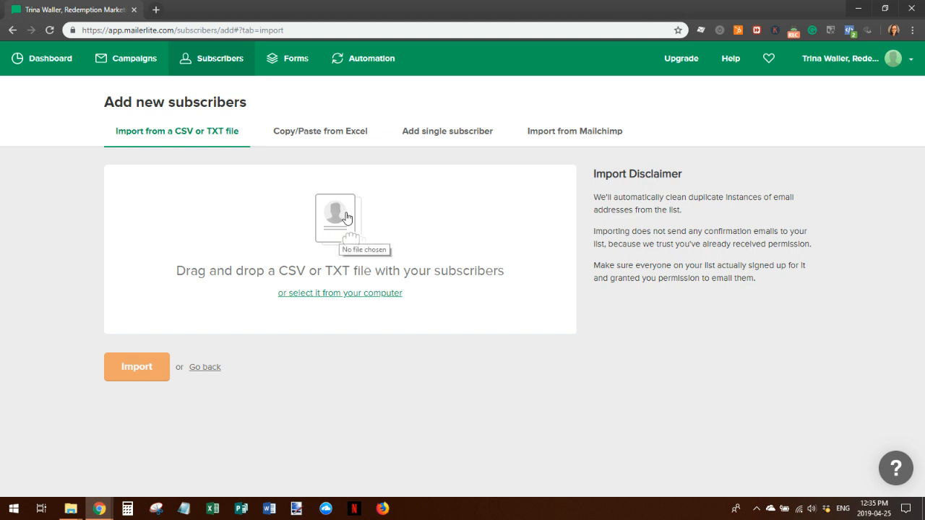
pyautogui.click(336, 293)
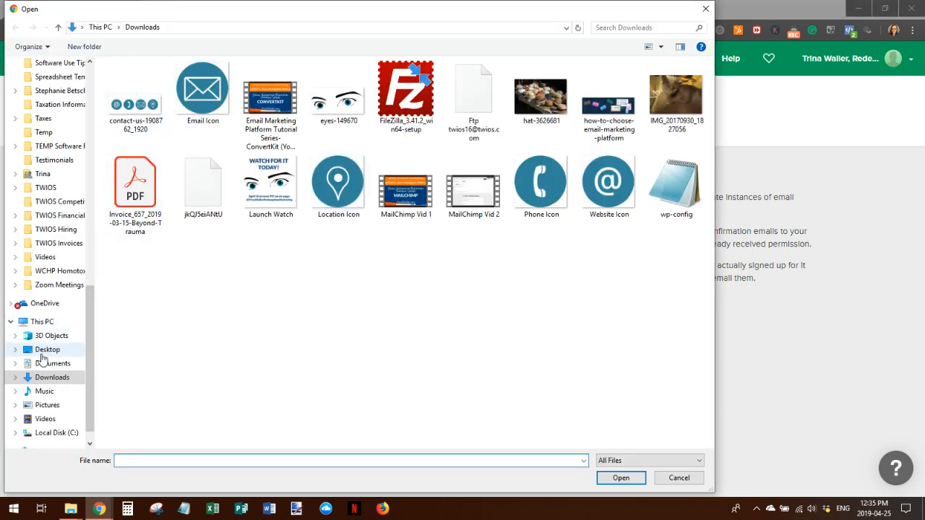
pyautogui.click(47, 351)
pyautogui.click(200, 93)
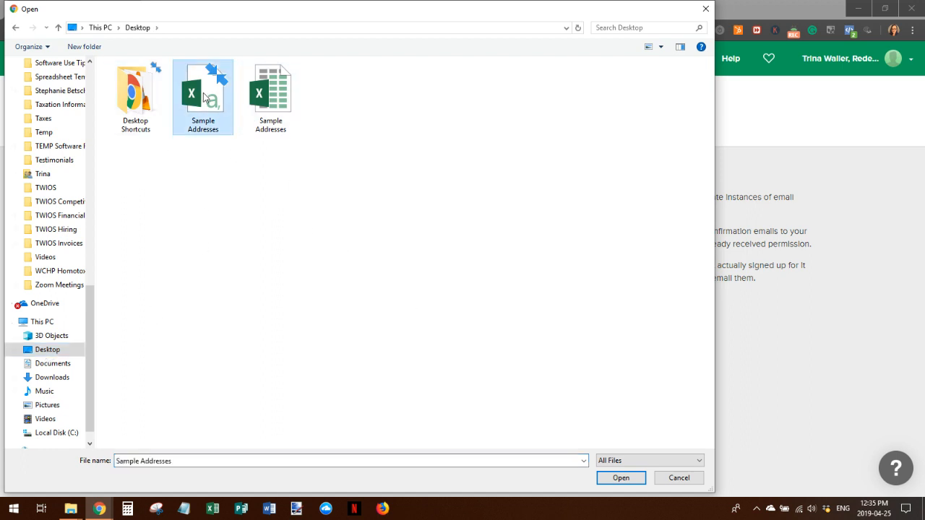
pyautogui.moveTo(205, 98)
pyautogui.click(616, 478)
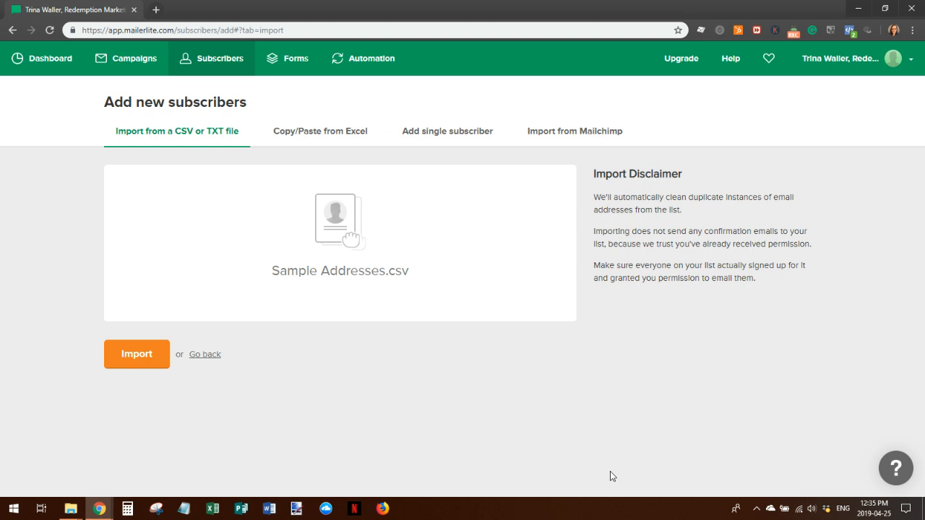
pyautogui.click(145, 360)
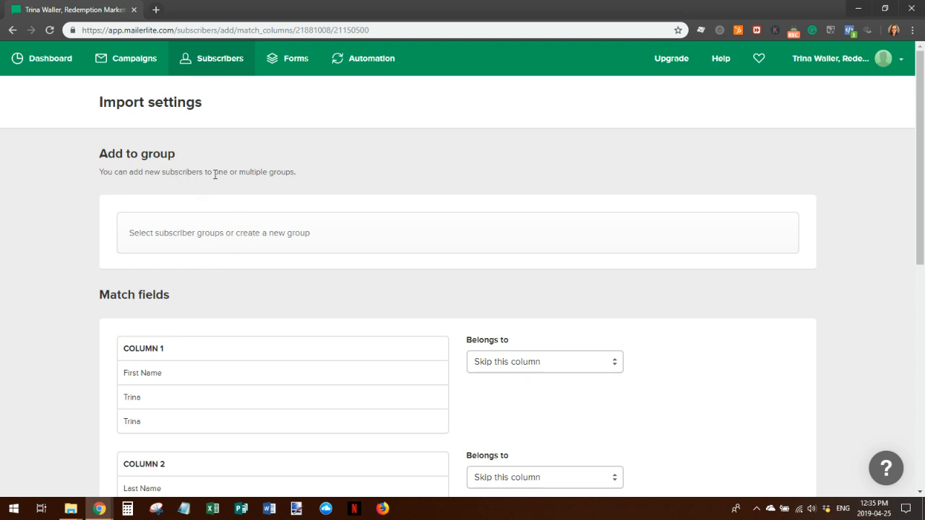
# Add the imported subscribers to the existing subscriber group
pyautogui.click(303, 240)
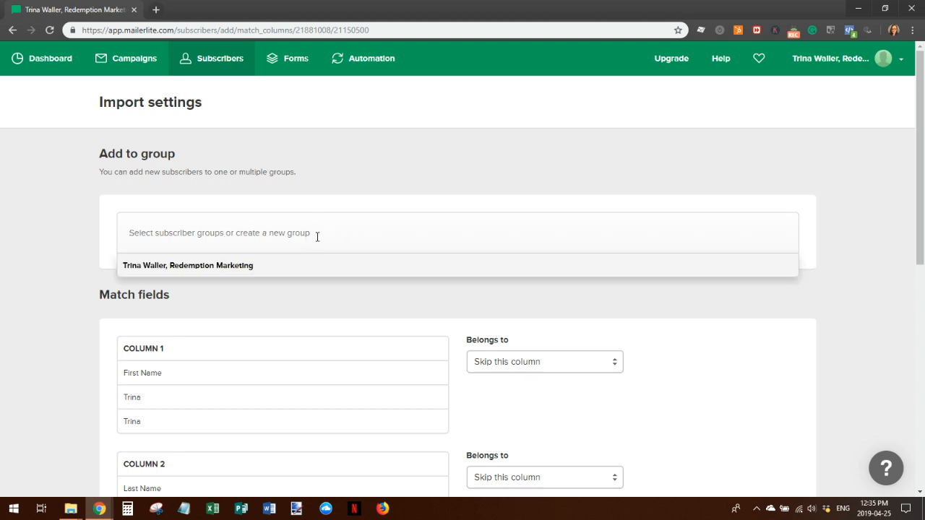
pyautogui.click(240, 266)
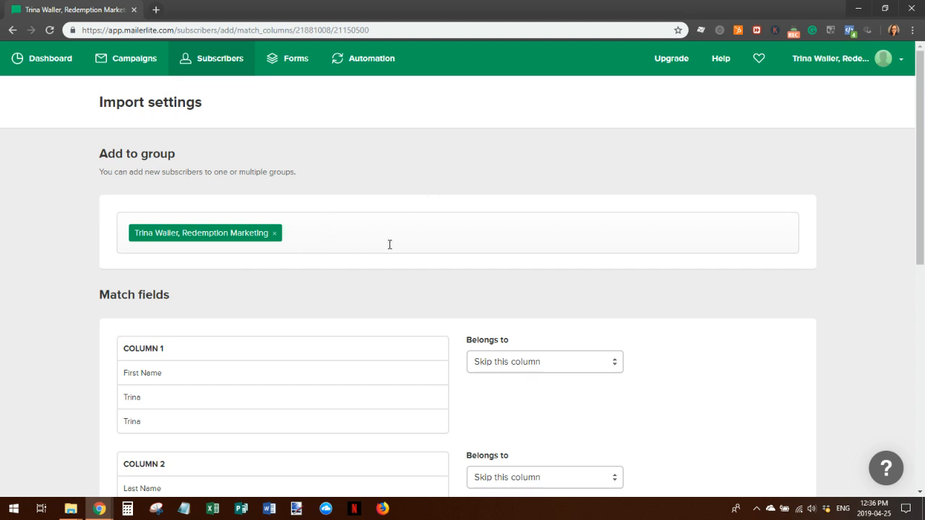
pyautogui.scroll(-1, 497, 216)
pyautogui.scroll(-1, 496, 223)
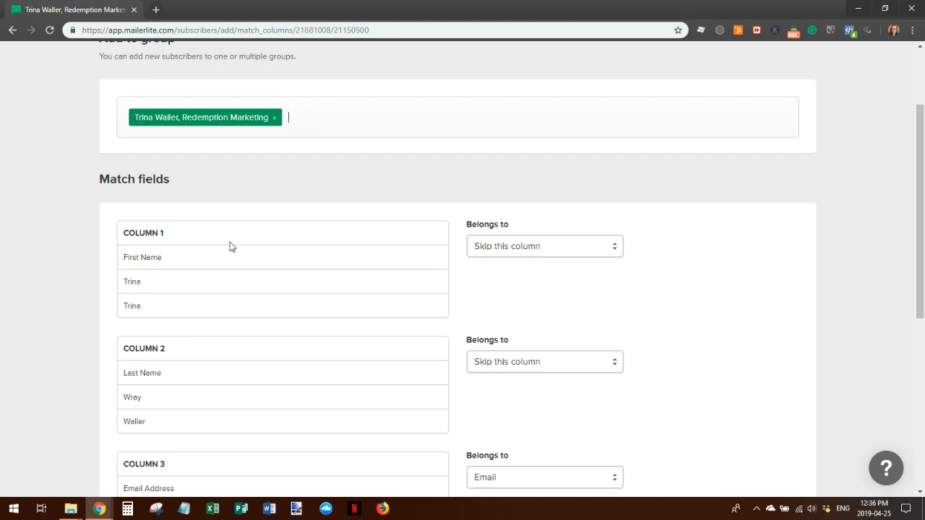
# Match Column 1 to Name, Column 2 to Last name, and Column 4 to Phone
pyautogui.click(616, 248)
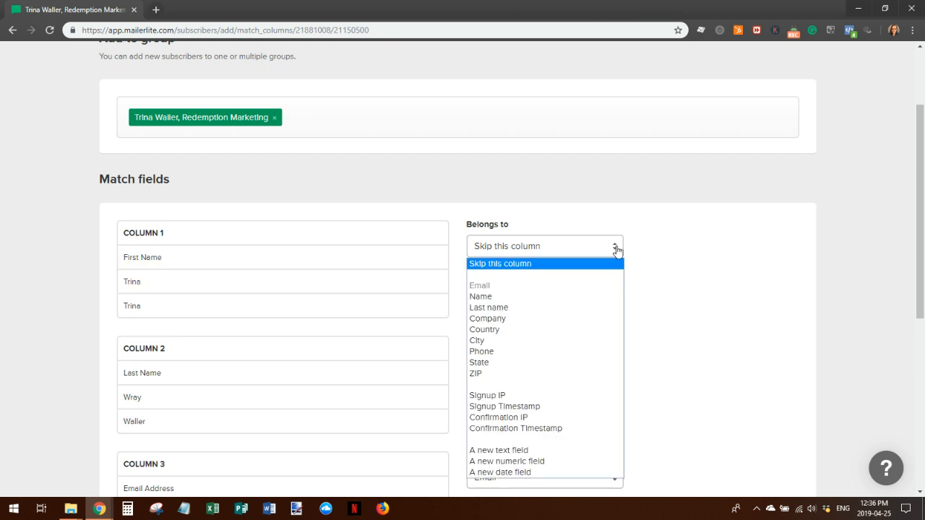
pyautogui.click(510, 298)
pyautogui.click(583, 363)
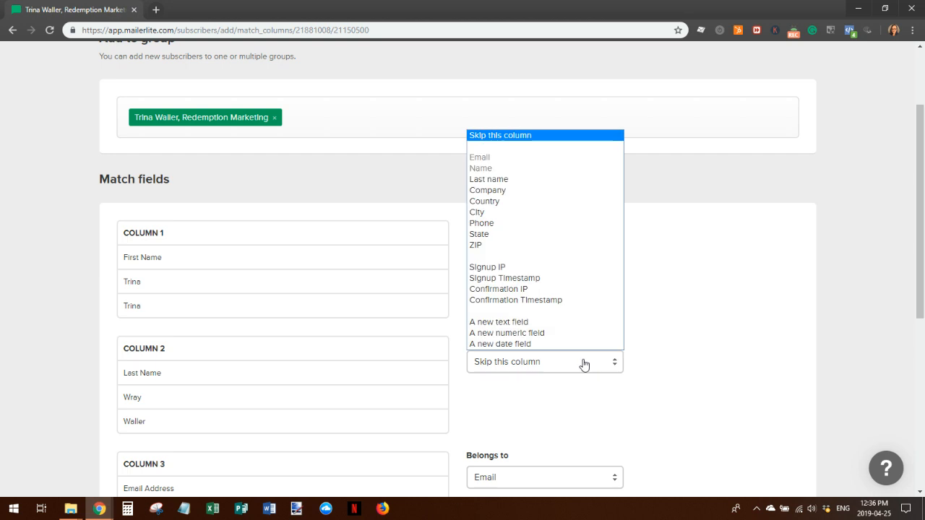
pyautogui.click(519, 180)
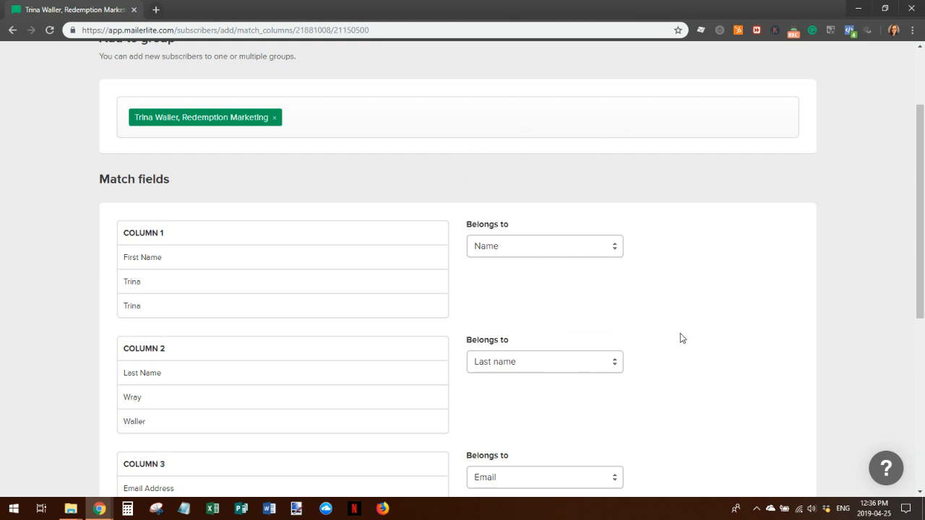
pyautogui.scroll(-2, 680, 338)
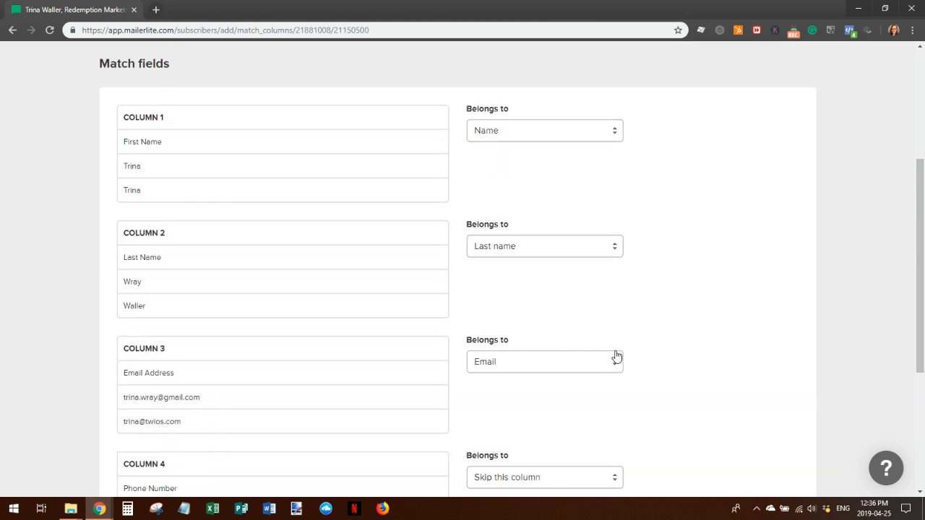
pyautogui.scroll(-2, 680, 372)
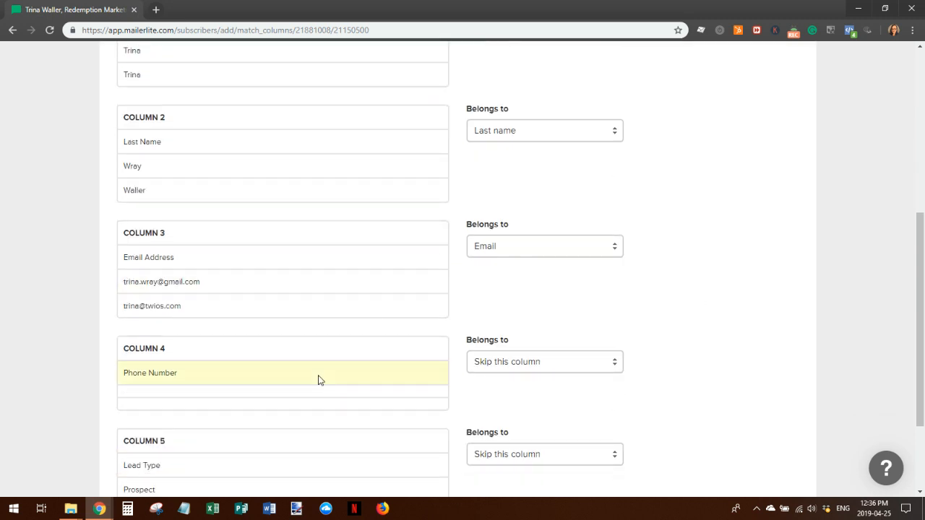
pyautogui.click(613, 367)
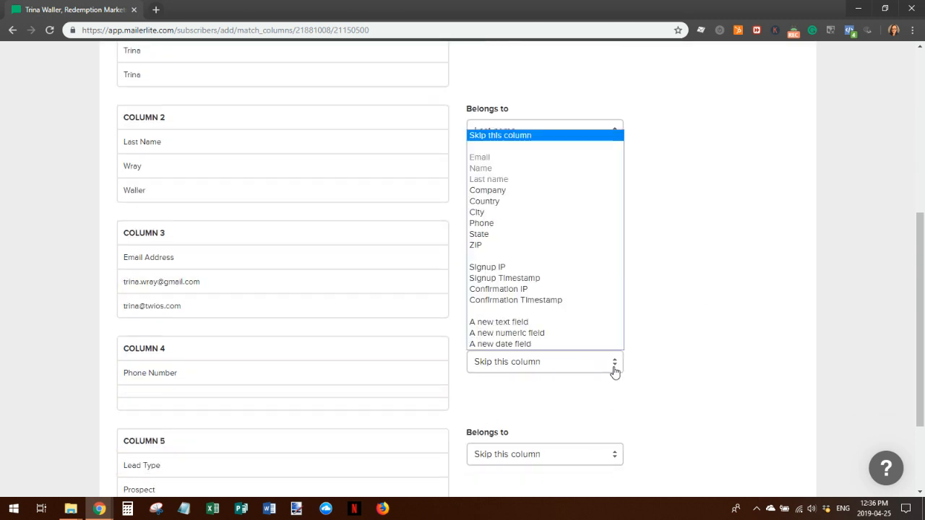
pyautogui.click(511, 226)
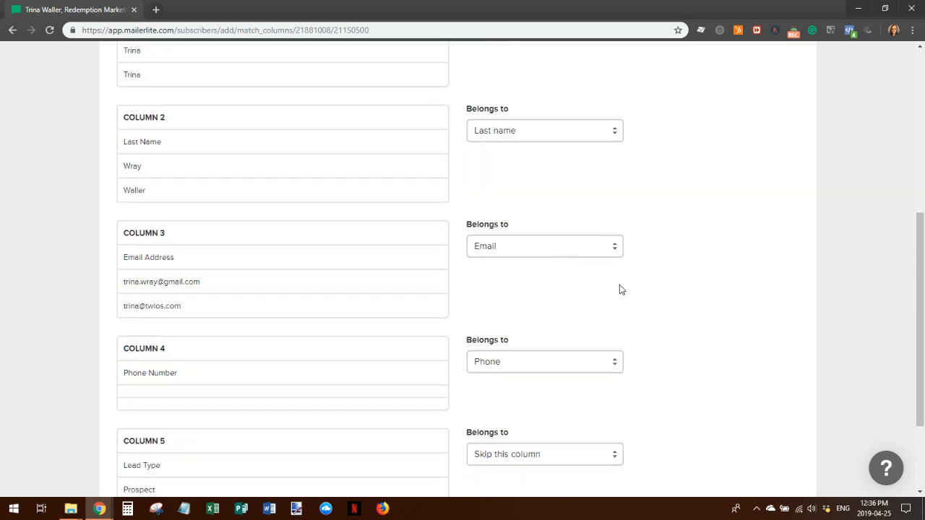
pyautogui.scroll(-2, 619, 290)
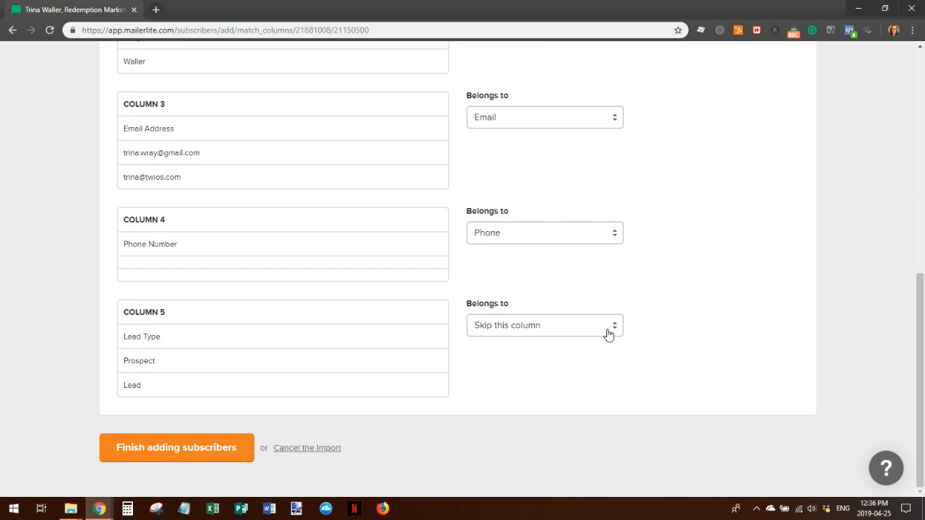
# Map Column 5 to a new text field named 'Lead Type' and finish adding the subscribers
pyautogui.click(608, 333)
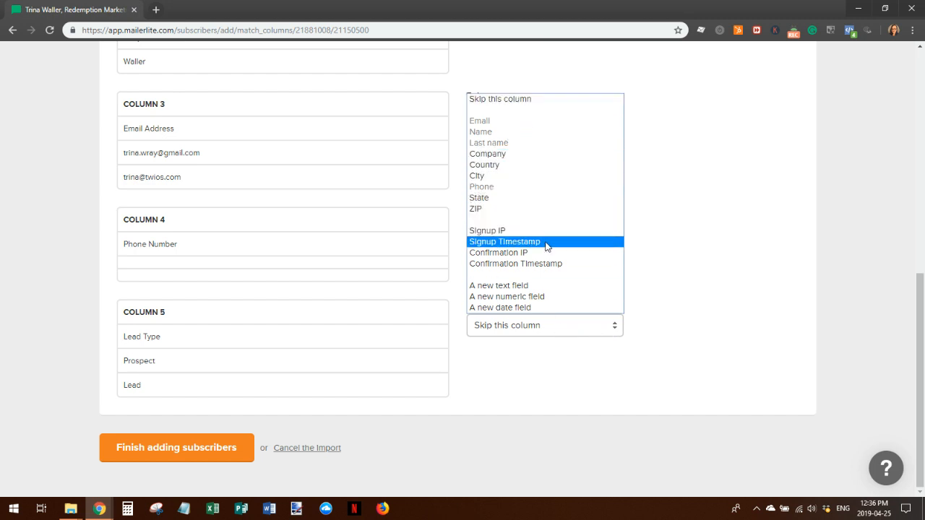
pyautogui.click(526, 286)
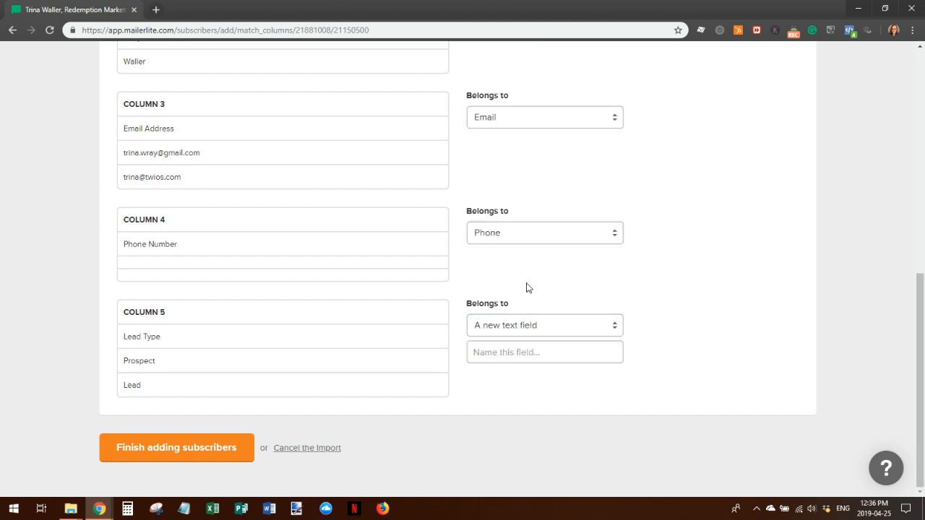
pyautogui.click(509, 352)
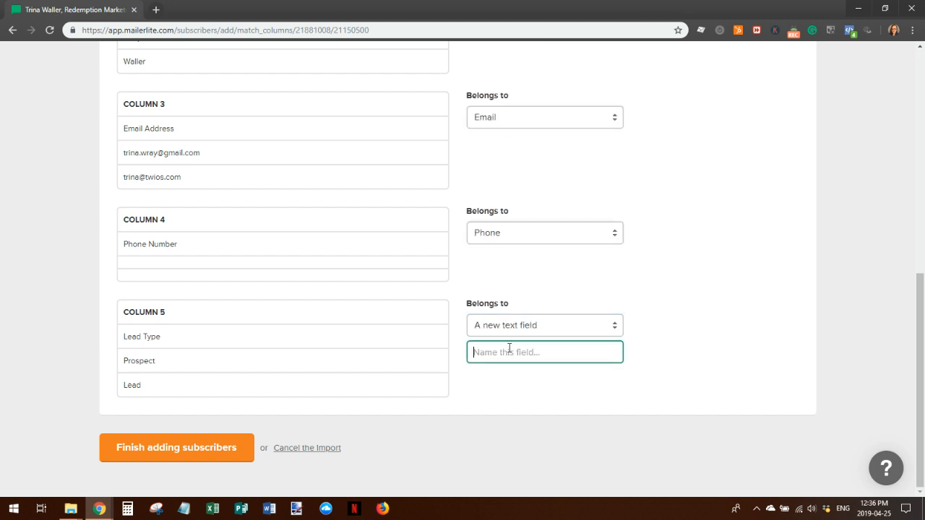
pyautogui.write('Lead Type')
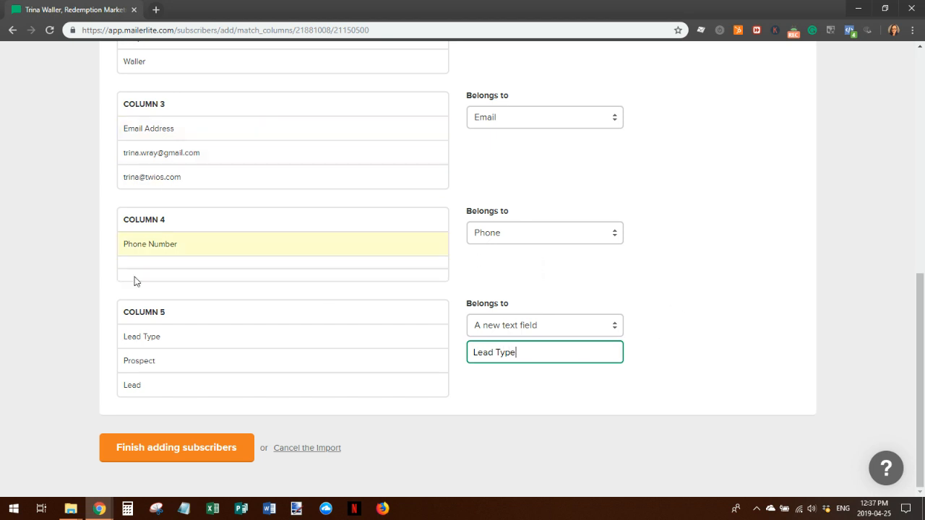
pyautogui.click(166, 452)
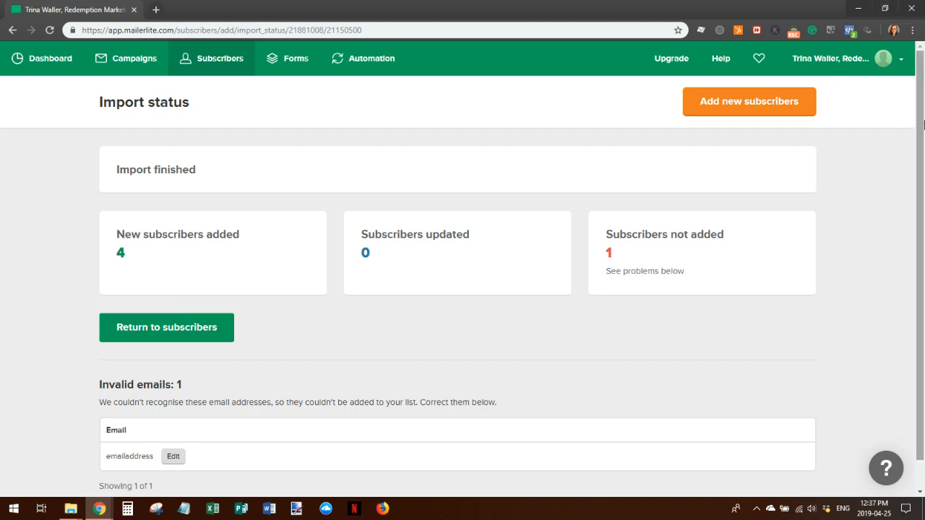
# Review the import status, open the invalid email for editing, and return to the subscribers list
pyautogui.scroll(-1, 589, 303)
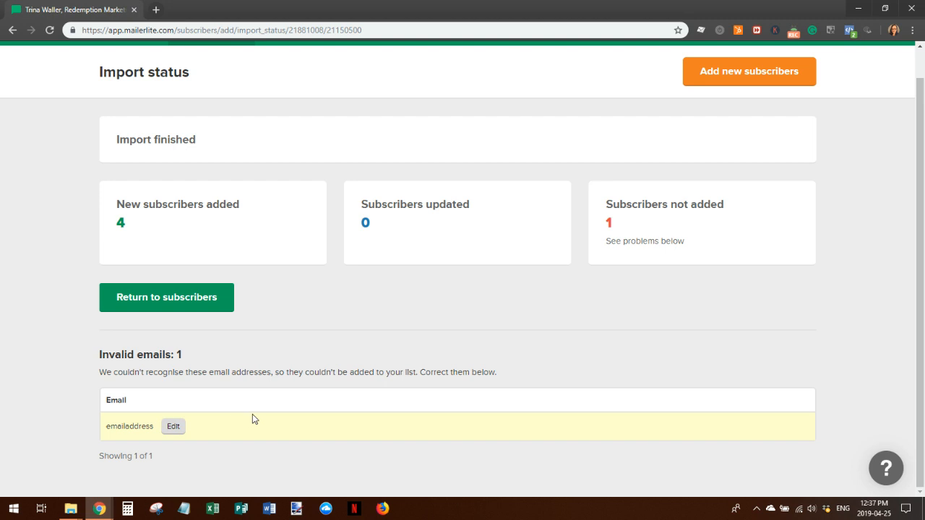
pyautogui.click(173, 427)
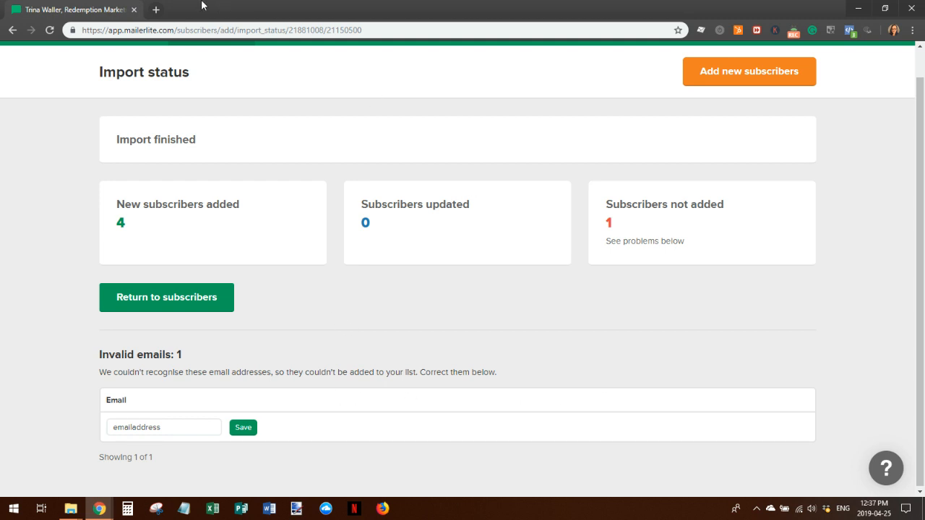
pyautogui.scroll(1, 344, 269)
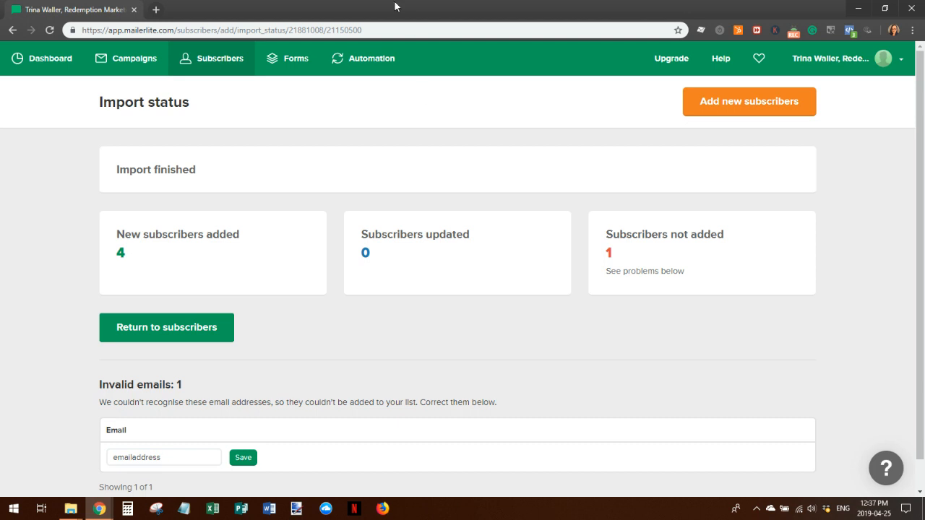
pyautogui.click(176, 327)
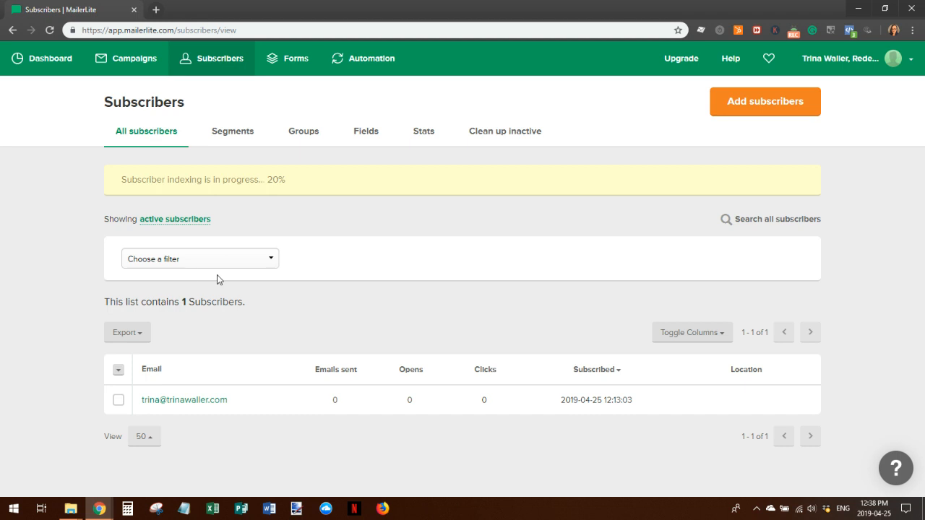
pyautogui.click(243, 139)
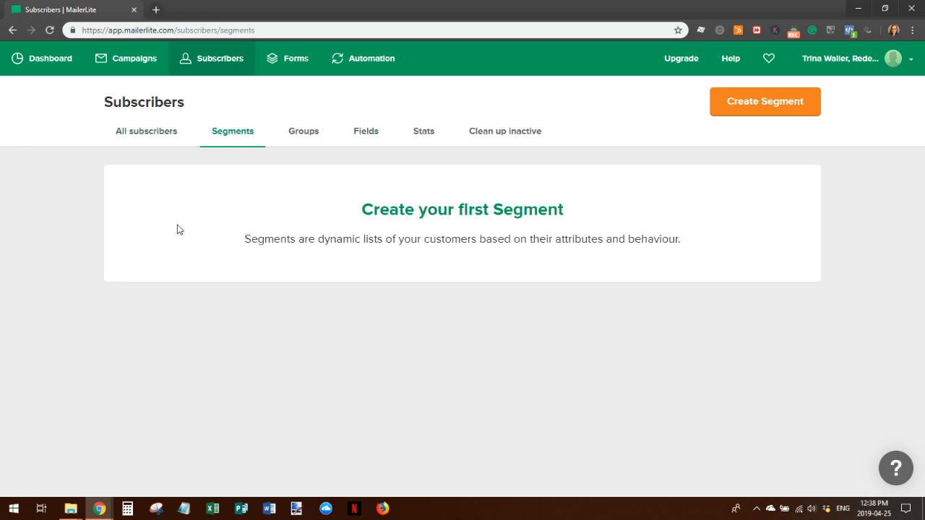
# Create a new subscriber segment with the name 'Leads'
pyautogui.click(477, 210)
pyautogui.click(325, 129)
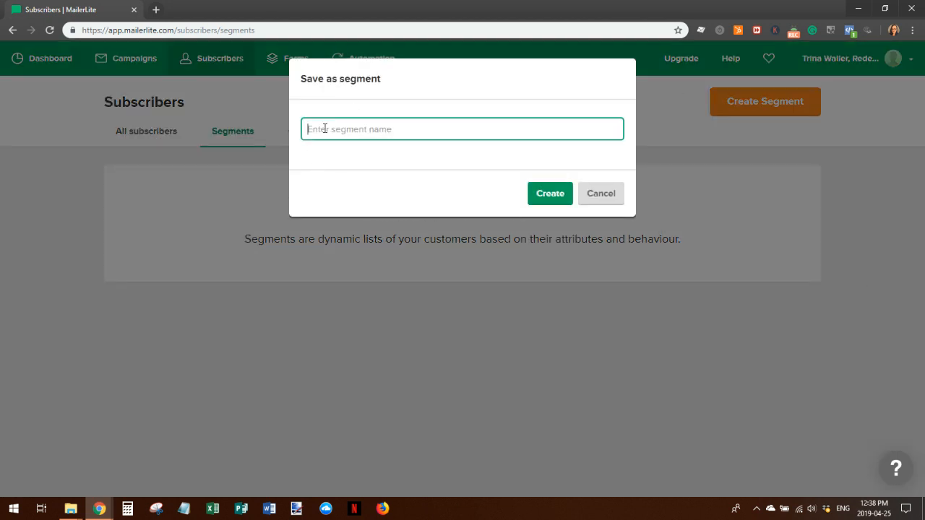
pyautogui.write('Leads')
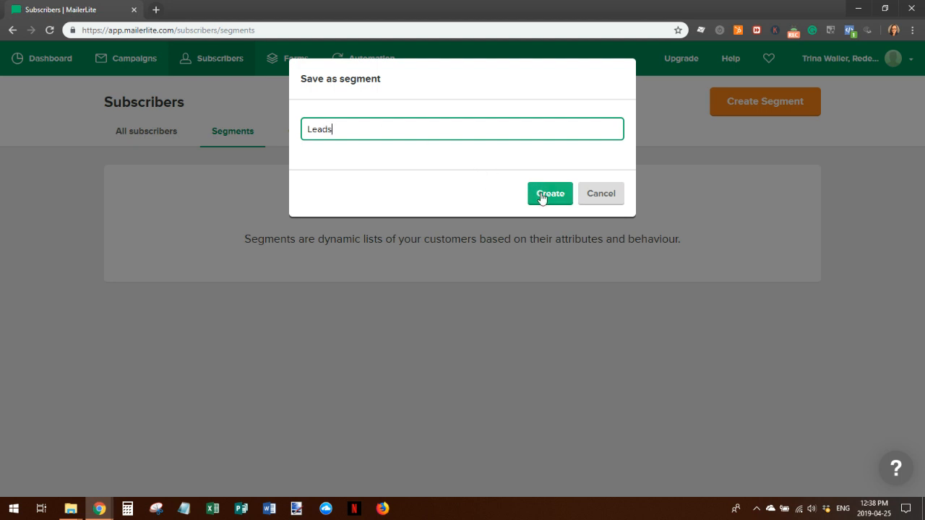
pyautogui.click(547, 195)
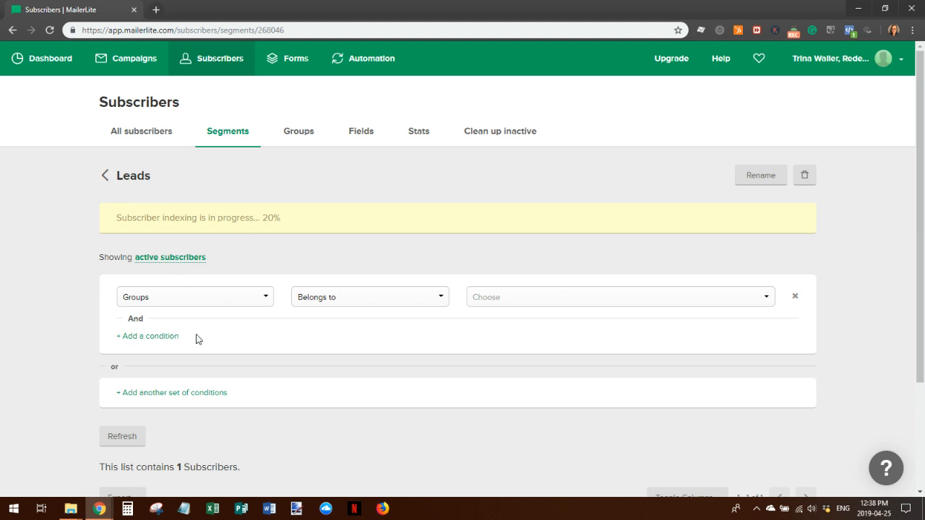
# Set the Leads segment condition to field Lead Type equals 'Lead', refresh, and save
pyautogui.click(264, 298)
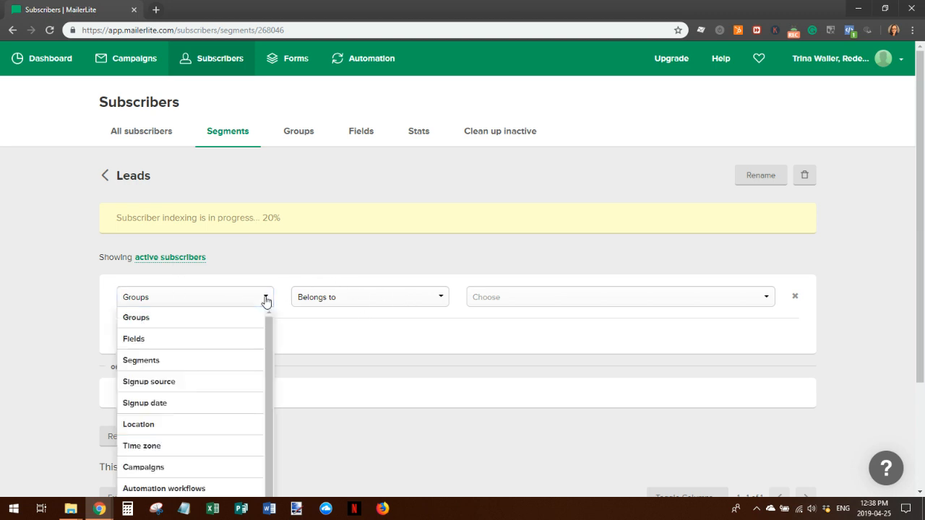
pyautogui.click(210, 339)
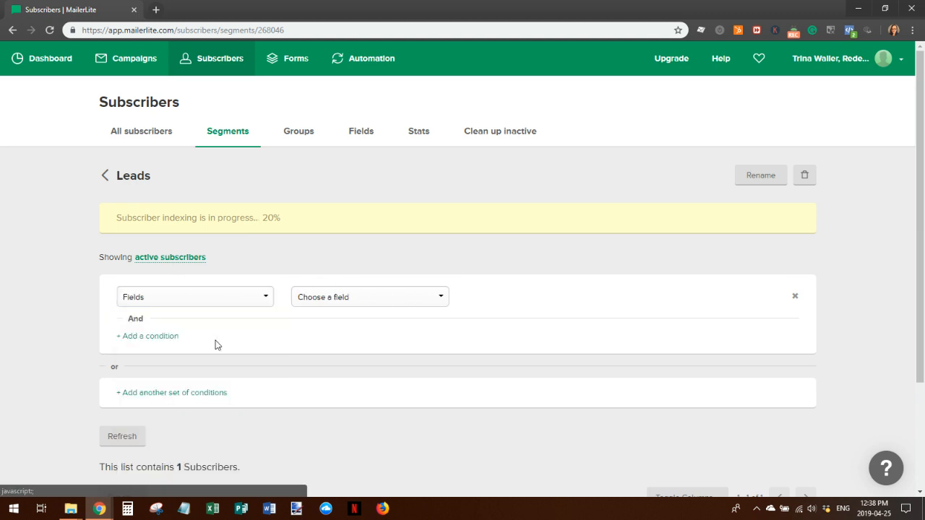
pyautogui.click(442, 299)
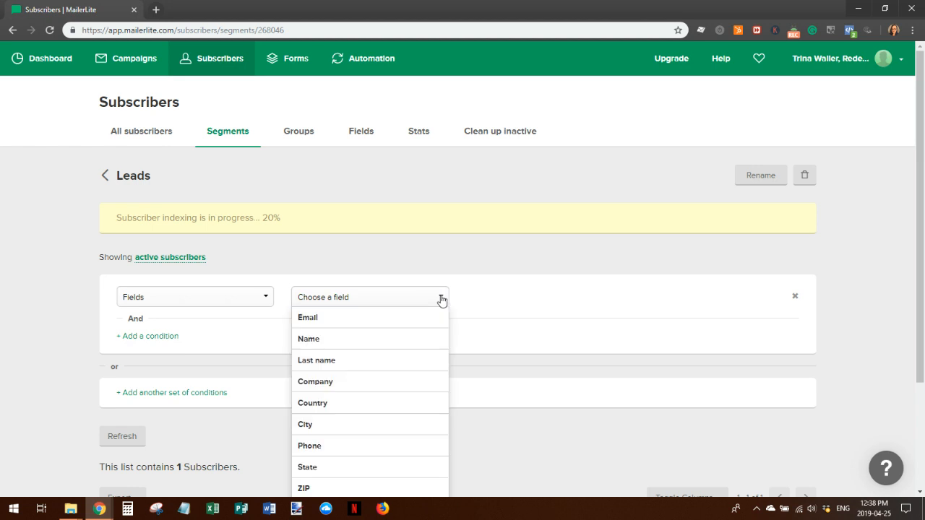
pyautogui.scroll(-2, 442, 299)
pyautogui.click(339, 364)
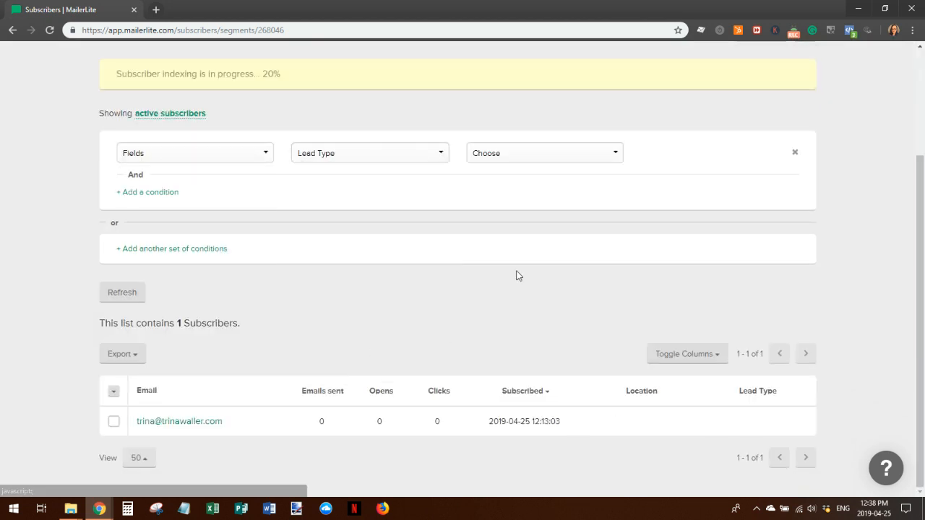
pyautogui.click(611, 154)
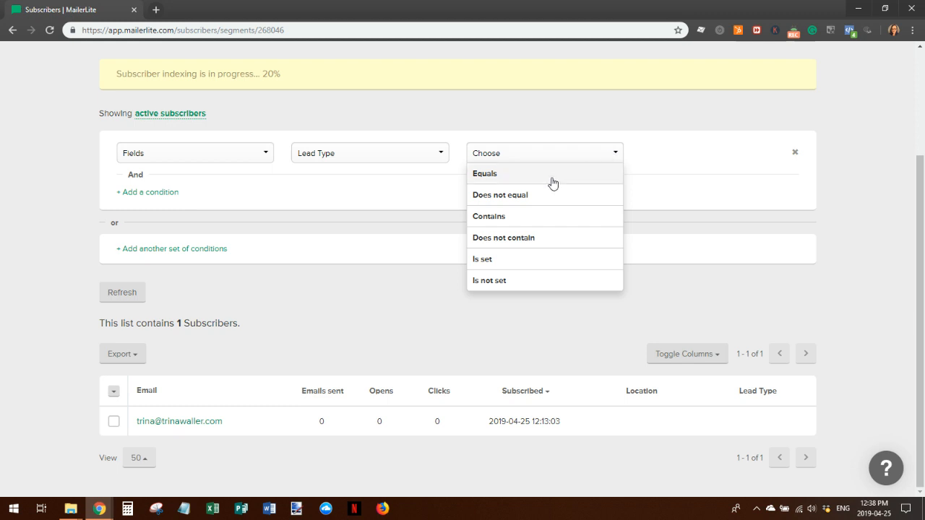
pyautogui.click(531, 177)
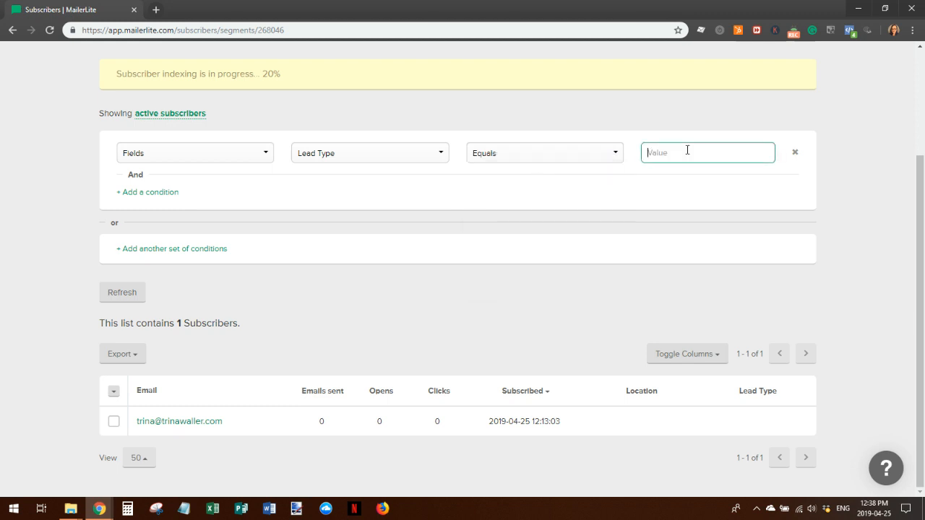
pyautogui.write('Lead')
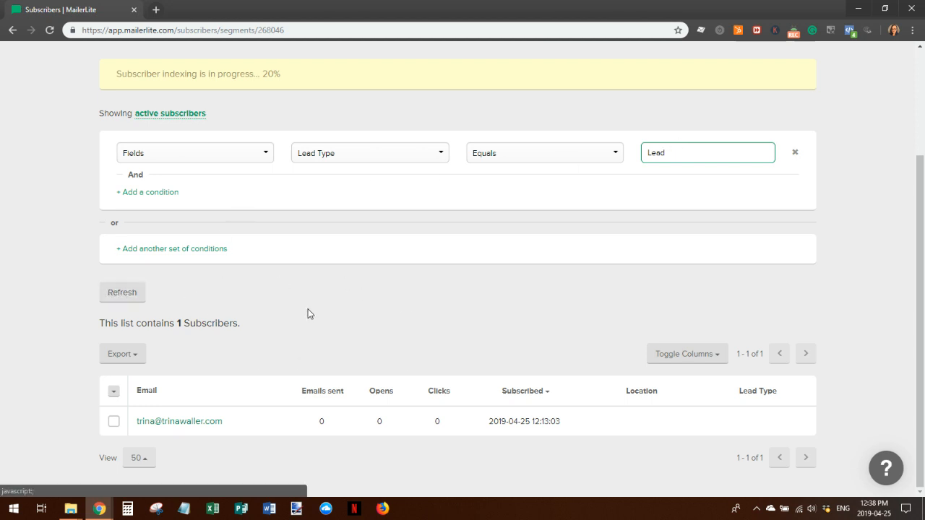
pyautogui.click(123, 294)
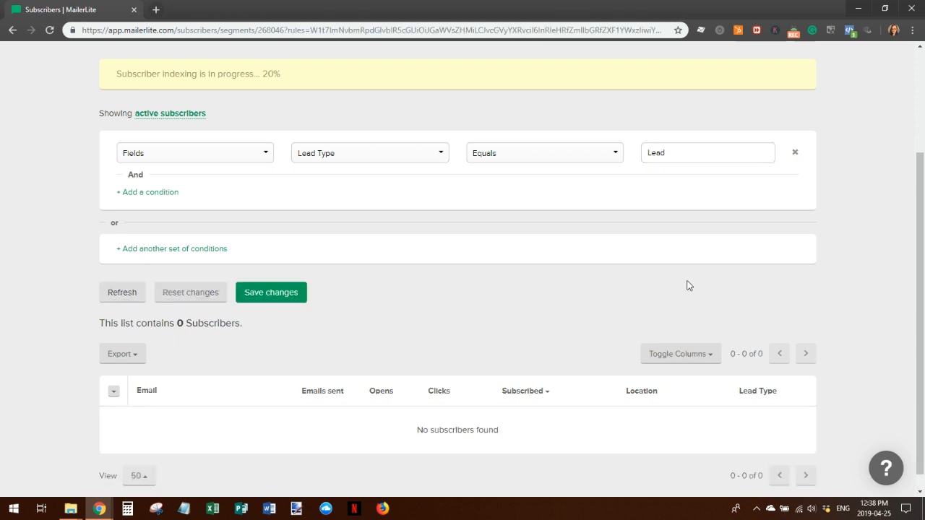
pyautogui.click(280, 294)
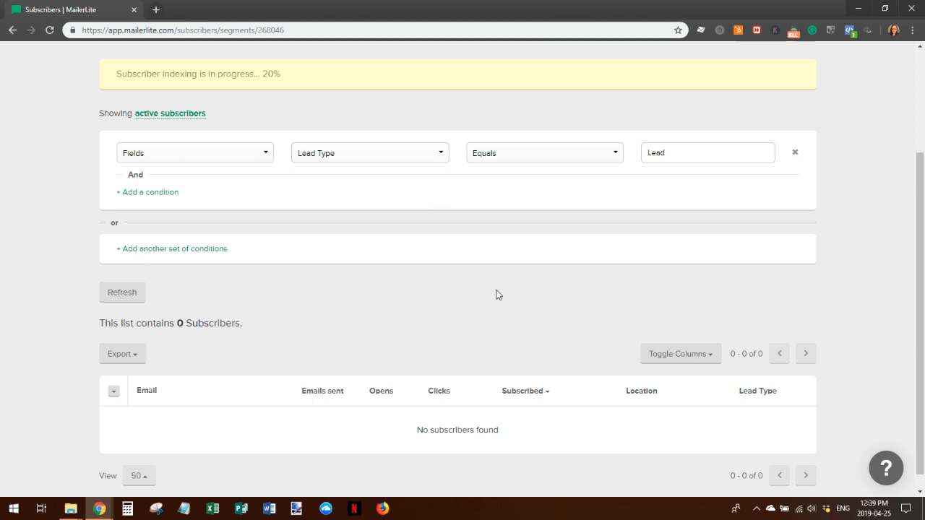
pyautogui.scroll(2, 556, 320)
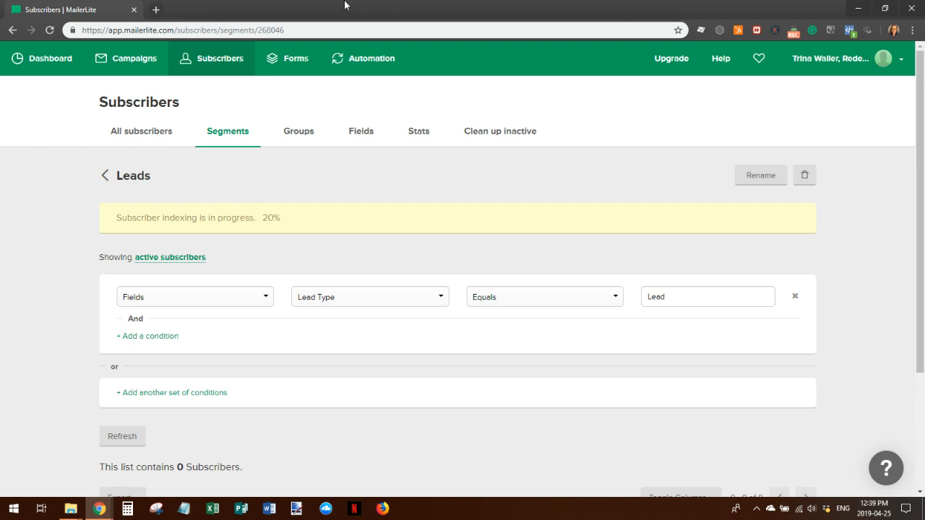
# Browse the subscriber Groups, Fields and Stats tabs, then go to the Forms page
pyautogui.click(303, 135)
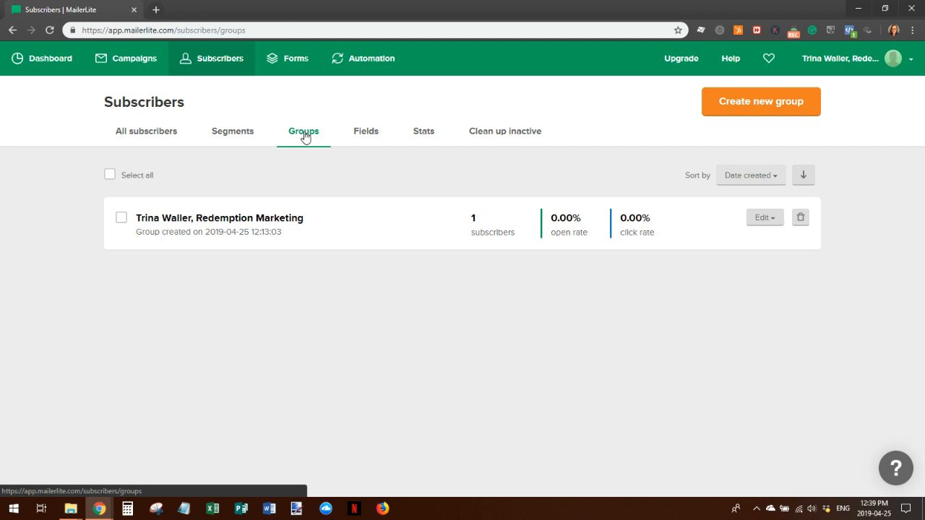
pyautogui.click(365, 140)
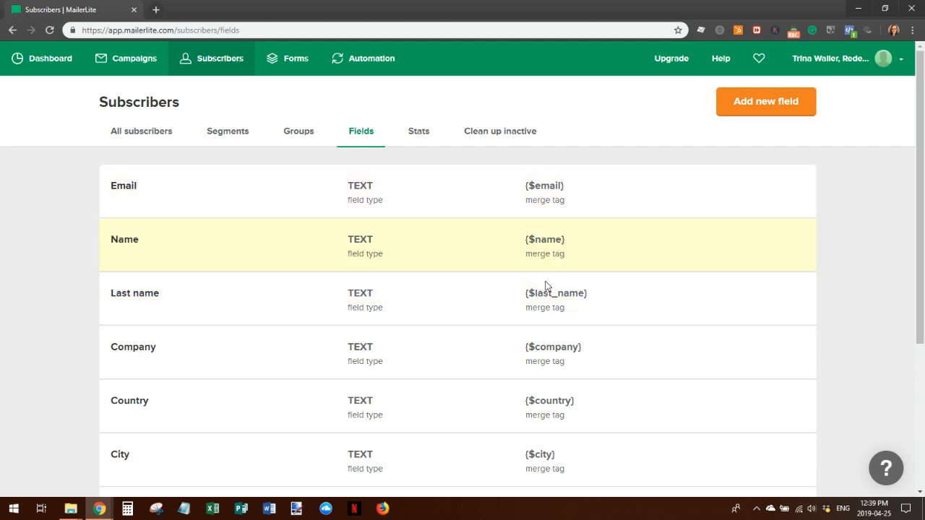
pyautogui.scroll(-2, 684, 246)
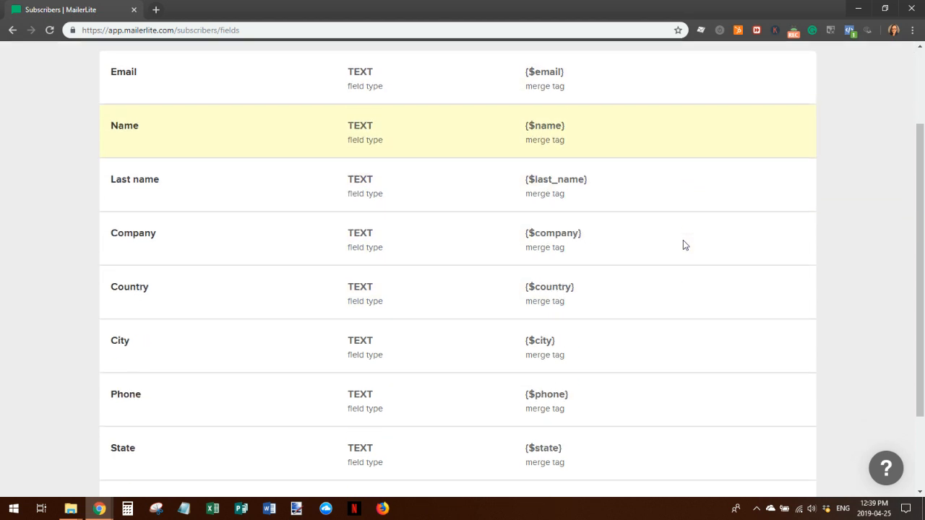
pyautogui.scroll(-2, 688, 245)
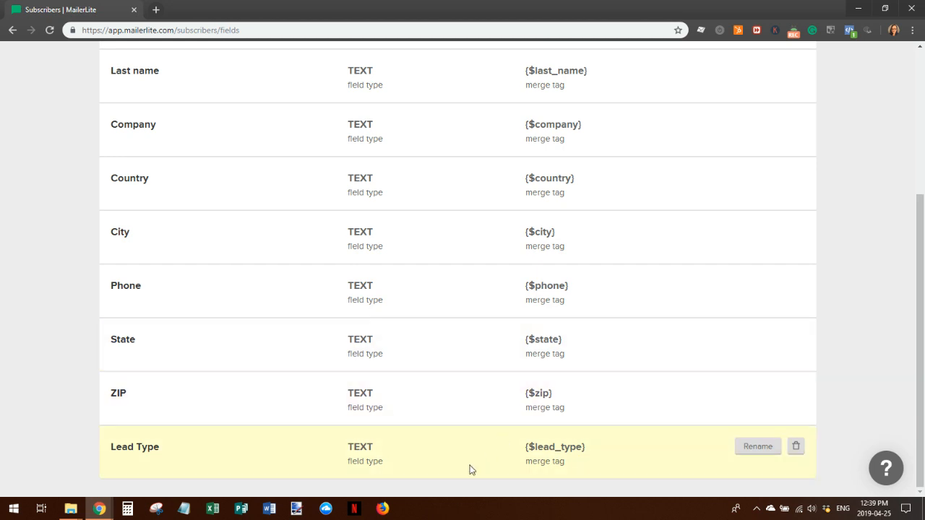
pyautogui.scroll(3, 446, 405)
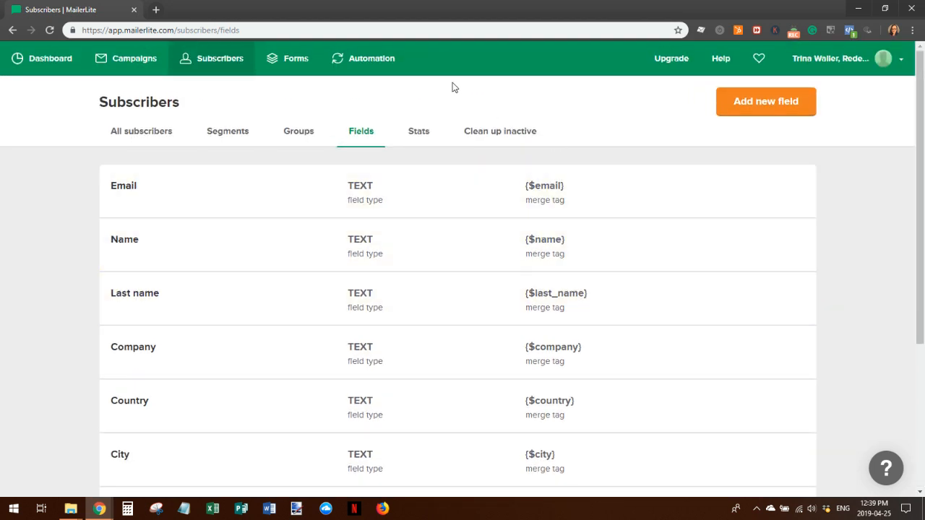
pyautogui.click(418, 137)
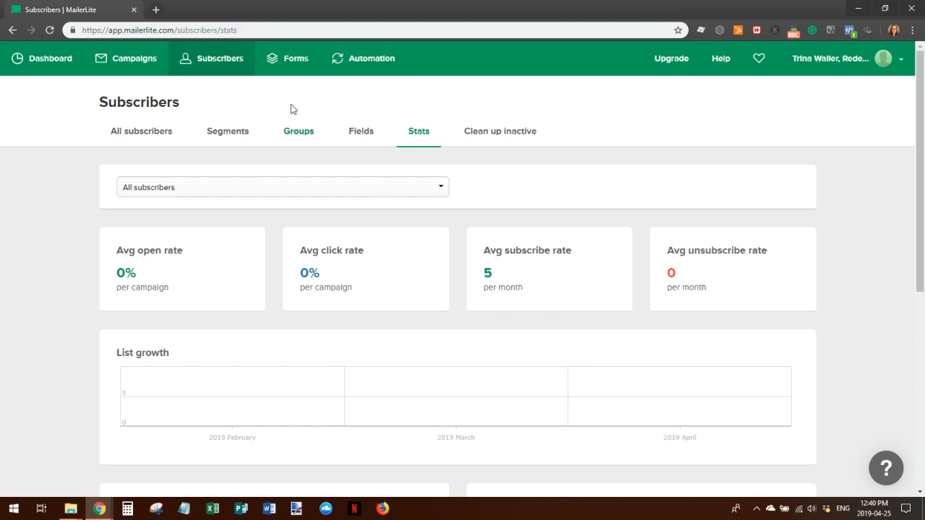
pyautogui.click(294, 61)
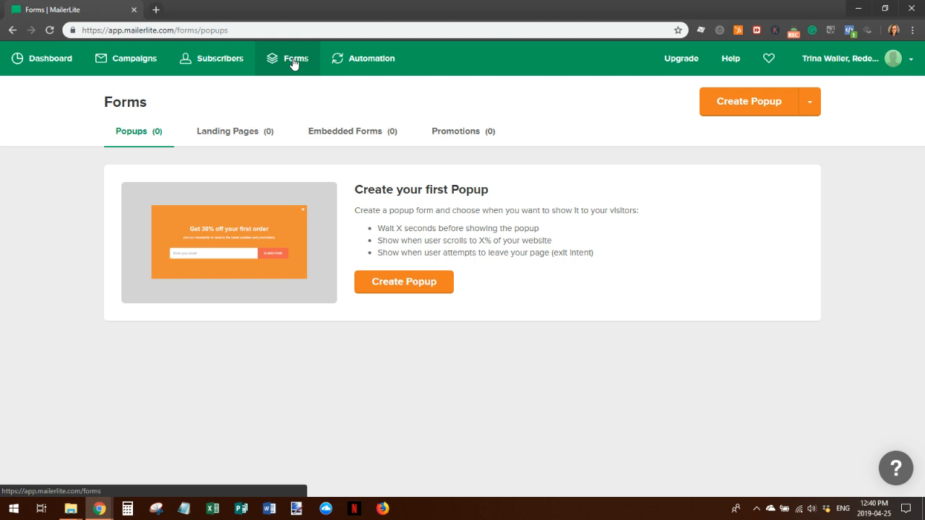
# Create a popup named 'Popup Test Form' and tick the existing subscriber group for it
pyautogui.click(412, 284)
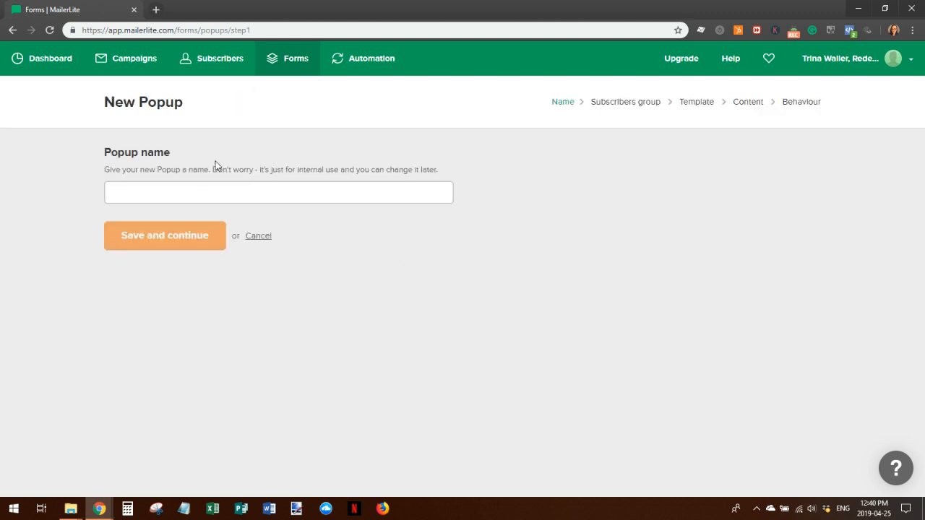
pyautogui.click(191, 188)
pyautogui.write('Pop')
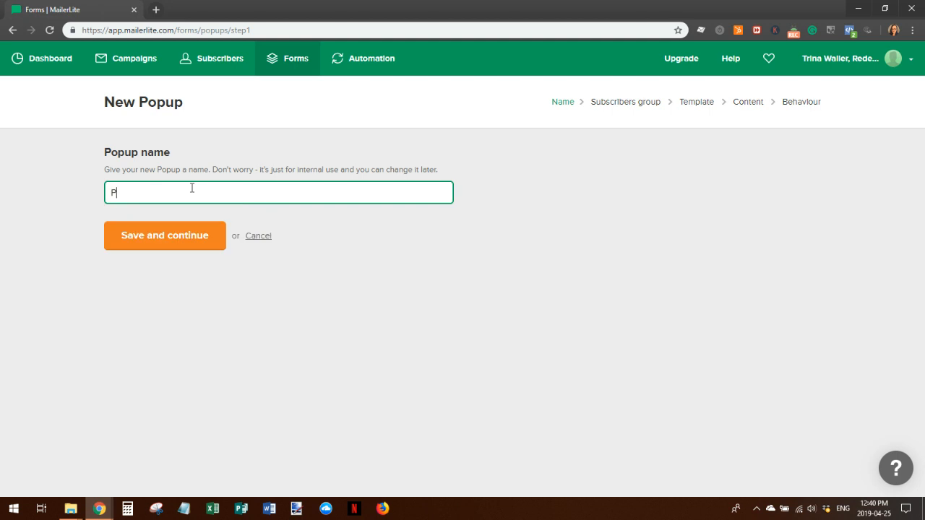
pyautogui.write('up Test Form')
pyautogui.click(151, 241)
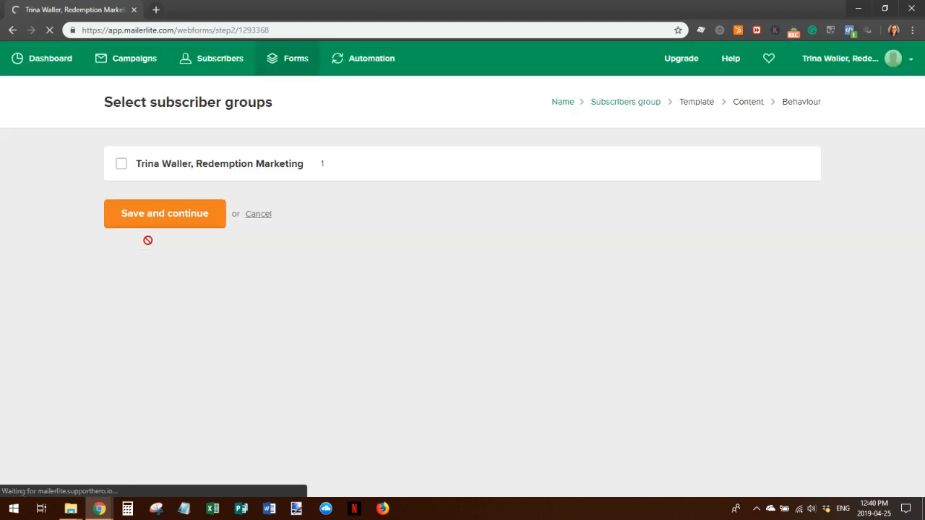
pyautogui.click(121, 169)
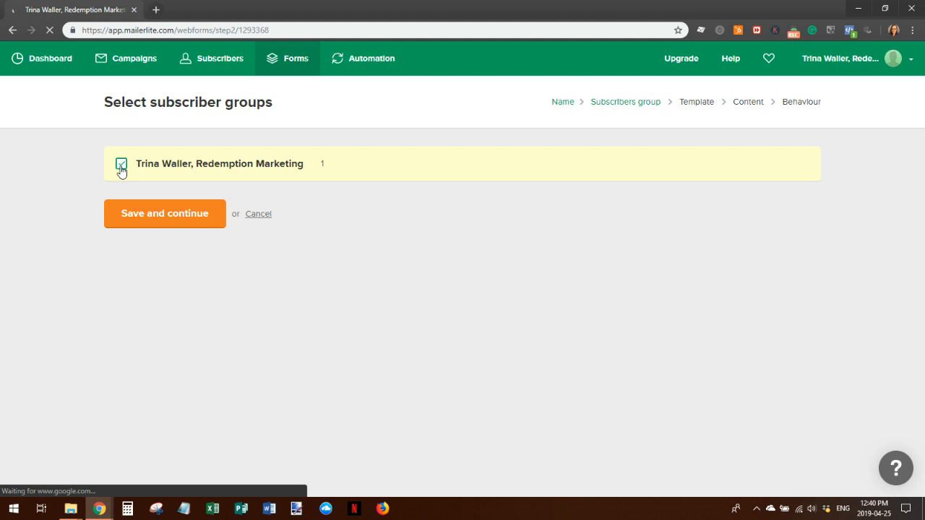
# Save the popup's group selection and continue to template selection
pyautogui.click(156, 217)
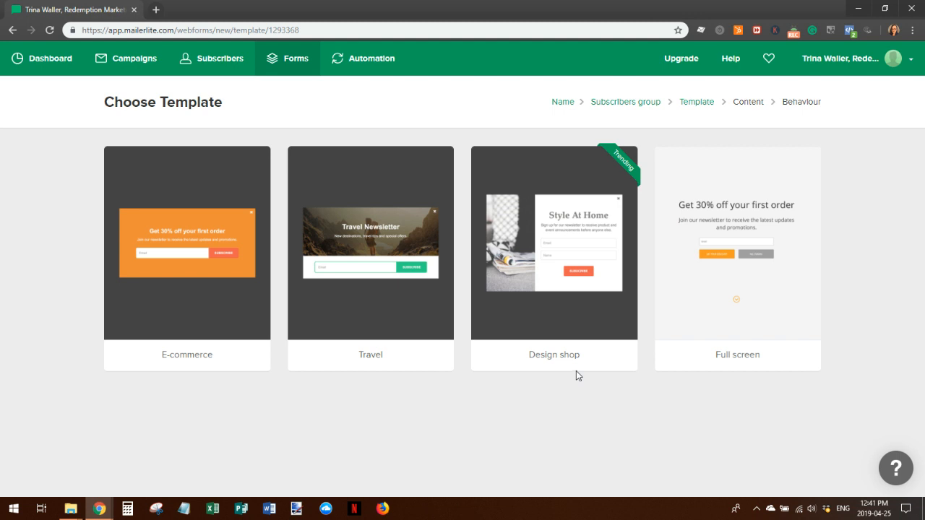
# Choose the Design shop template as the popup's starting design
pyautogui.moveTo(543, 205)
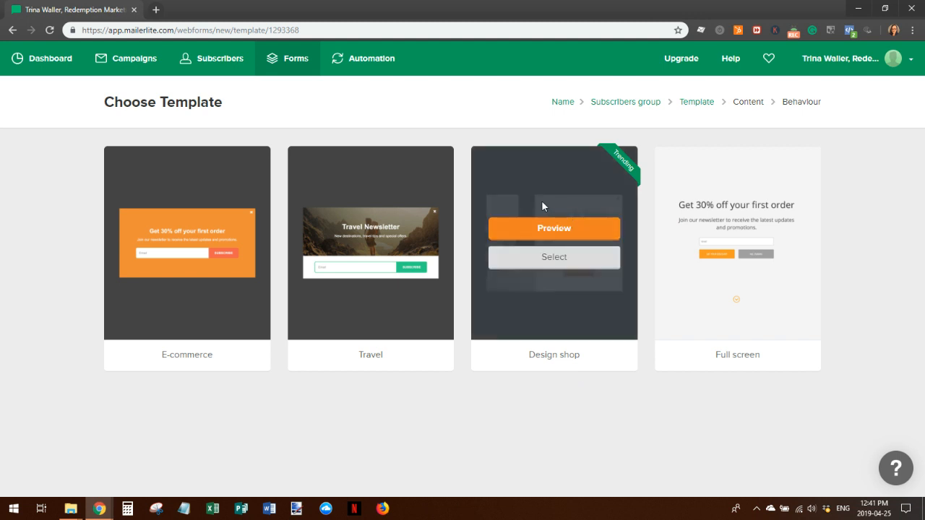
pyautogui.click(547, 260)
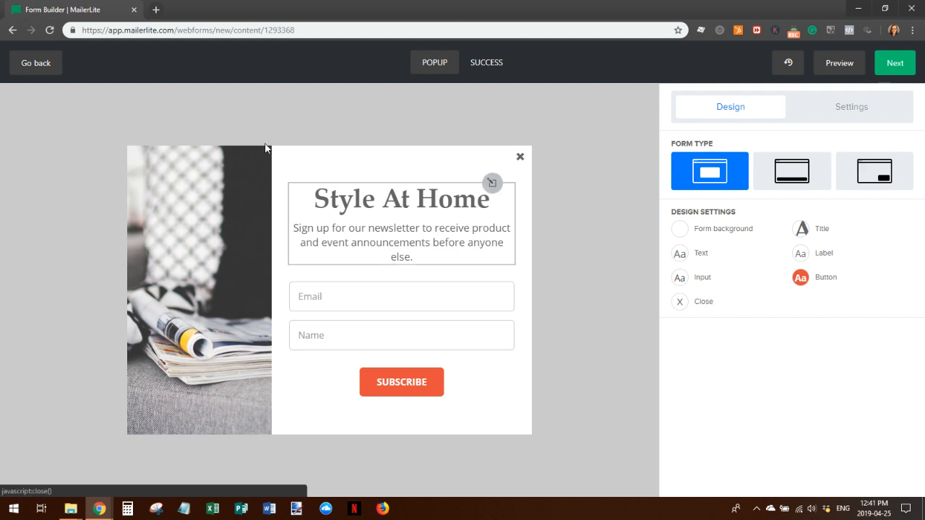
# Replace the popup title 'Style At Home' with 'Popup Test Form'
pyautogui.click(216, 272)
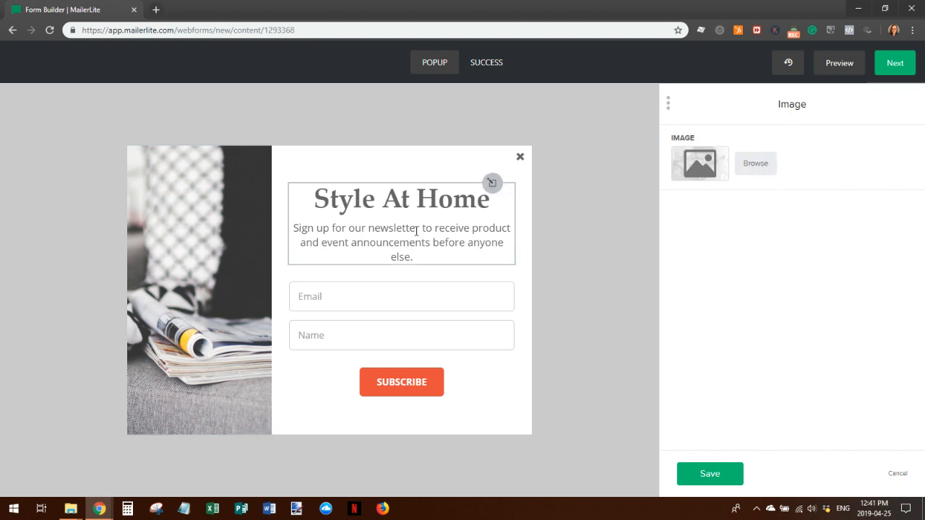
pyautogui.click(370, 211)
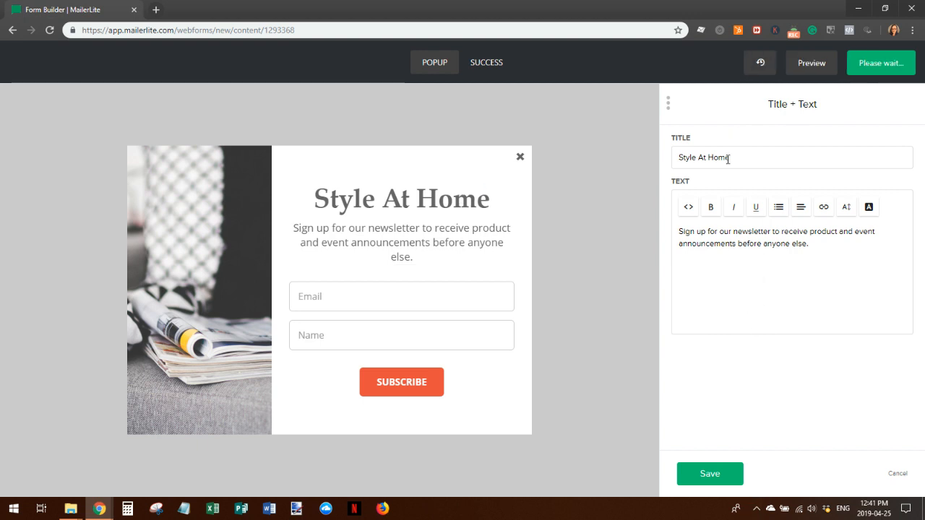
pyautogui.moveTo(736, 156); pyautogui.dragTo(662, 156)
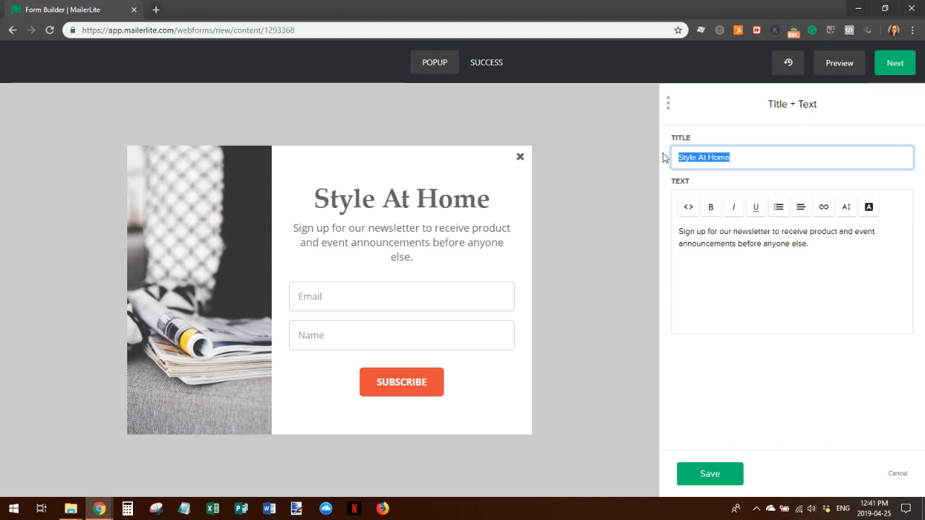
pyautogui.write('Pop')
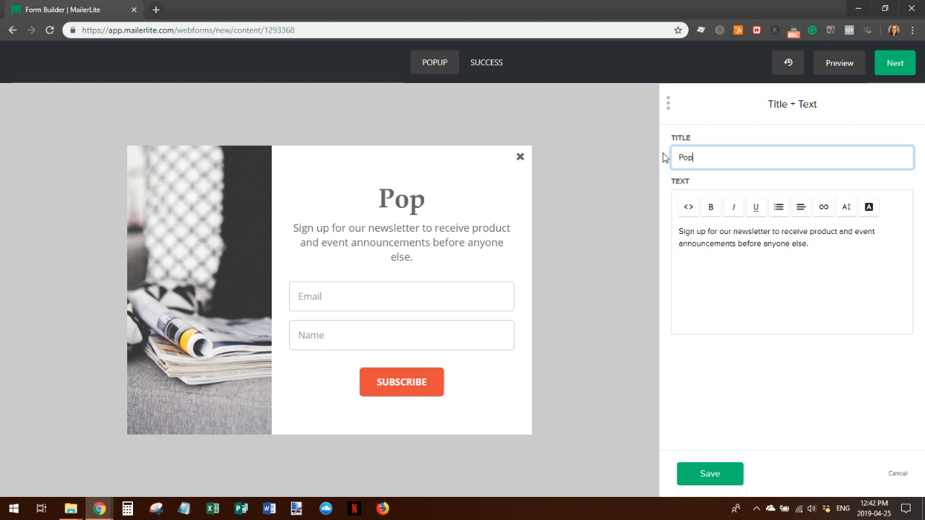
pyautogui.write('u')
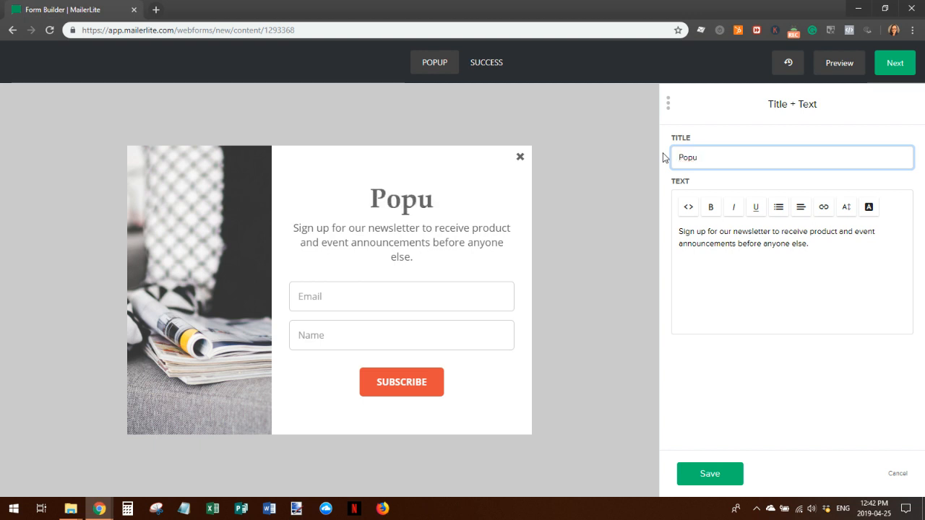
pyautogui.write('p Test Form')
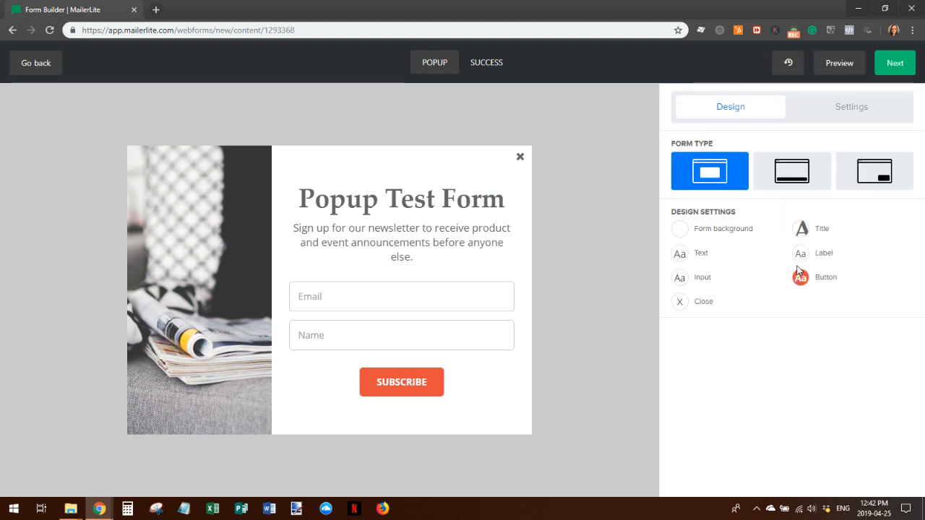
# Set the popup's form background colour to dark navy #2b247d
pyautogui.click(677, 231)
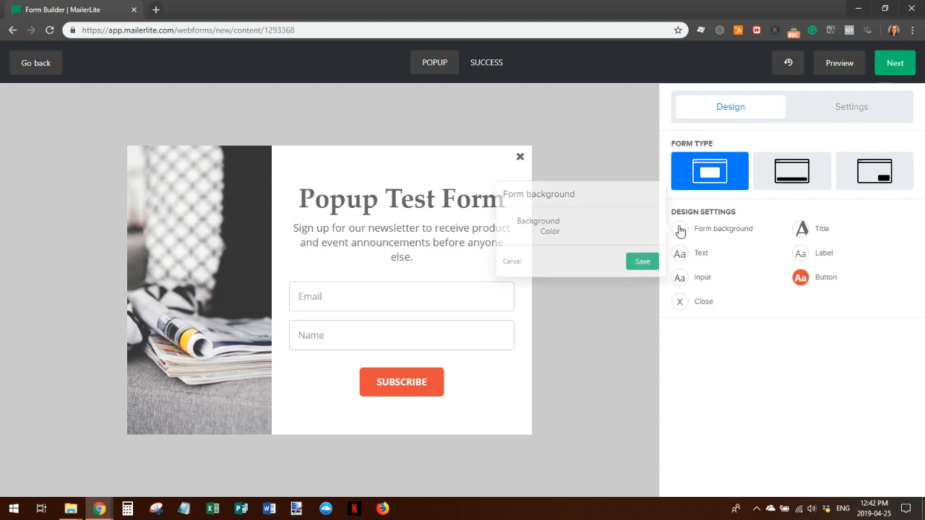
pyautogui.click(620, 227)
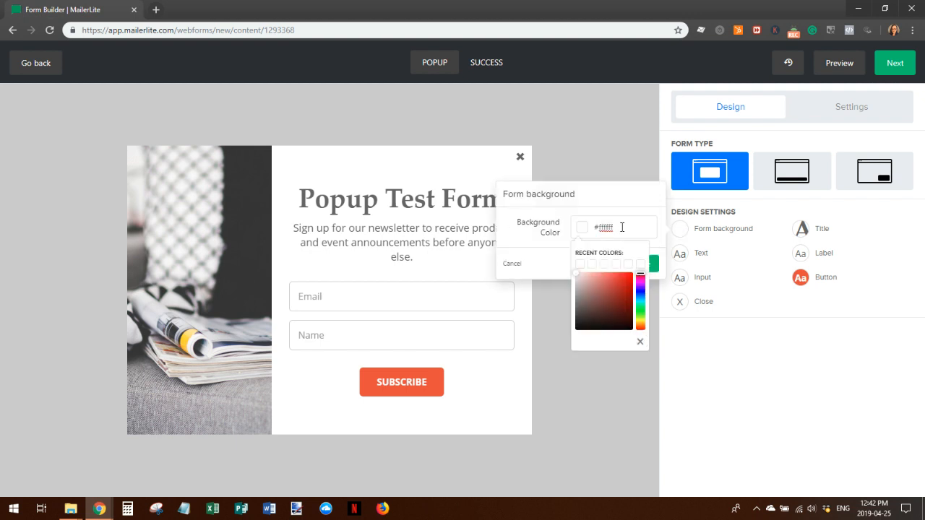
pyautogui.click(639, 291)
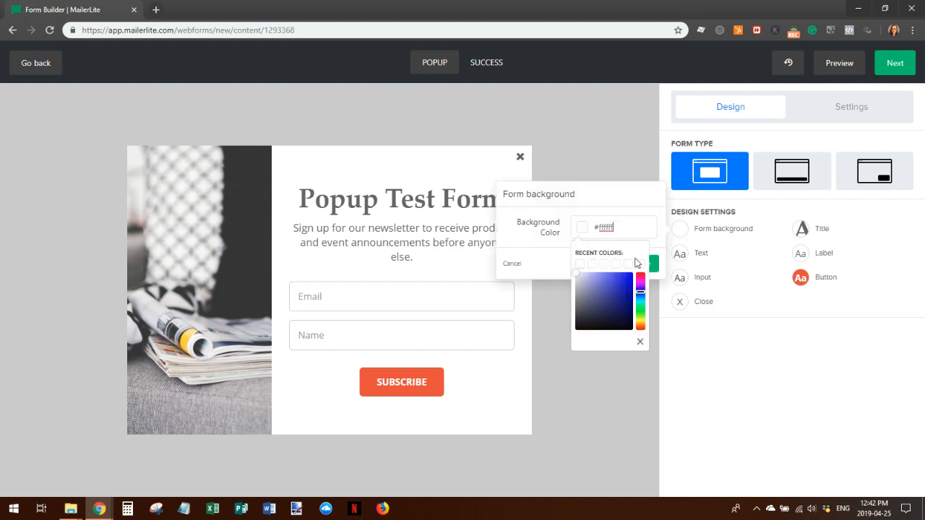
pyautogui.click(616, 303)
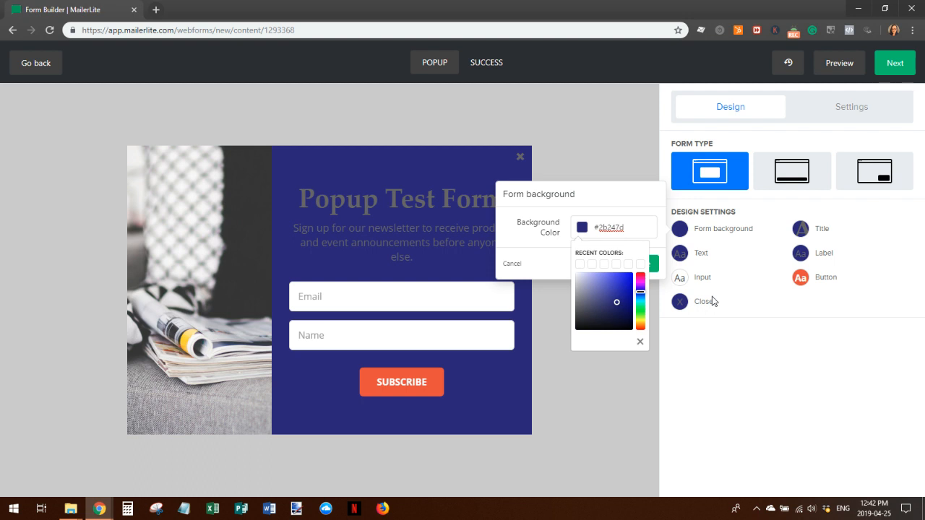
# Save the text settings and add a confirmation opt-in checkbox in the form settings
pyautogui.click(681, 254)
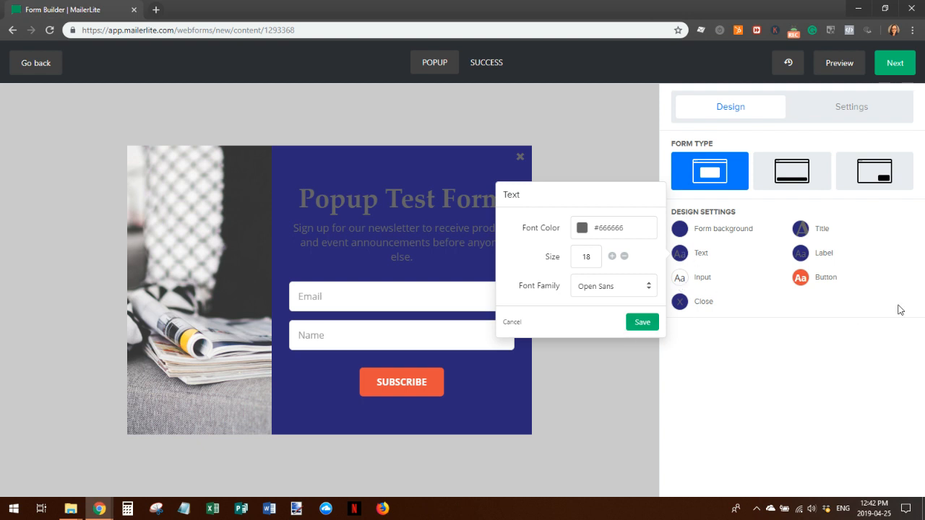
pyautogui.click(641, 325)
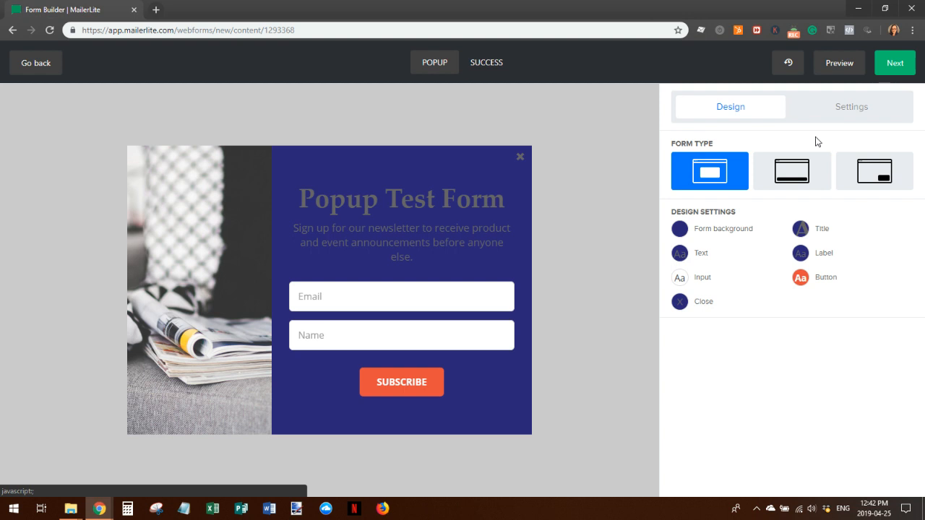
pyautogui.click(857, 104)
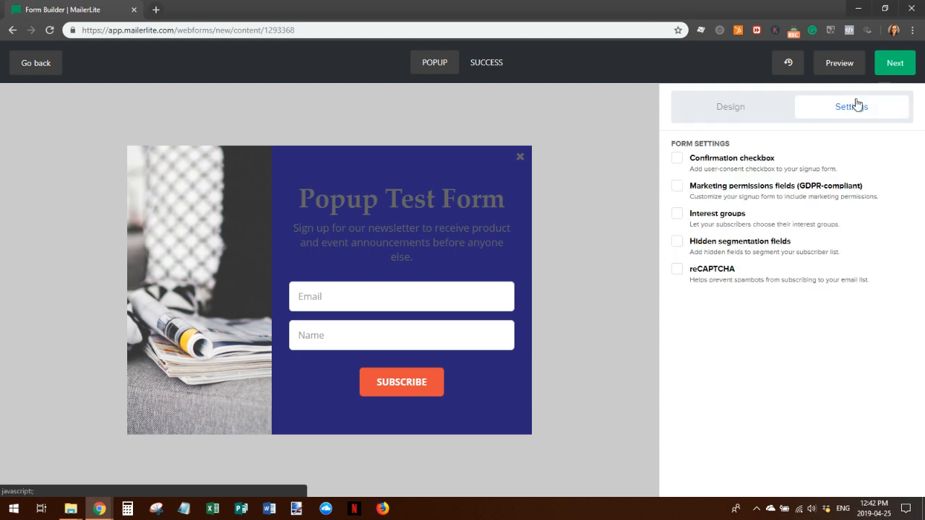
pyautogui.click(679, 159)
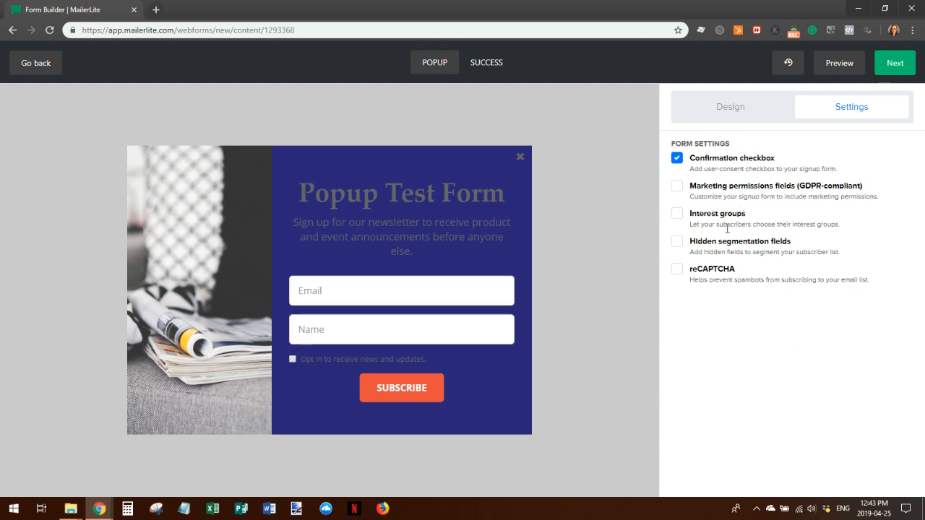
# Continue from Form Settings to the popup's Behaviour step
pyautogui.click(893, 66)
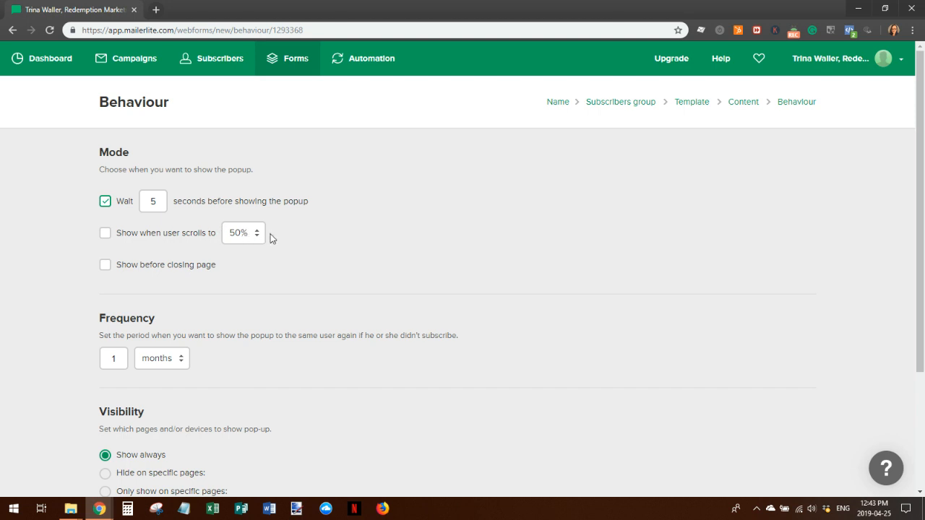
# Show the popup before page close, with the 5-second wait and 50% scroll triggers off
pyautogui.click(104, 267)
pyautogui.click(107, 203)
pyautogui.click(107, 202)
pyautogui.click(105, 233)
pyautogui.click(106, 202)
pyautogui.click(105, 233)
# Make the popup visible on all pages and save the behaviour settings
pyautogui.scroll(-2, 437, 287)
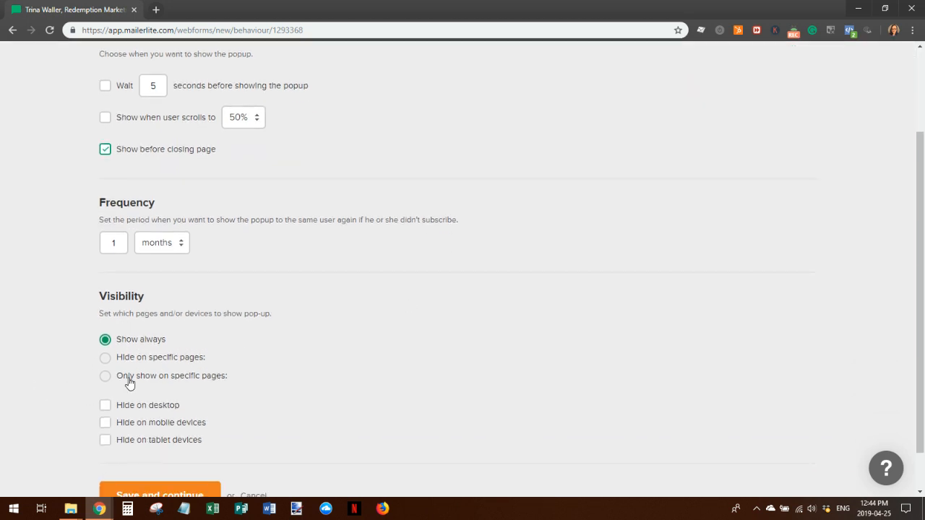
pyautogui.click(105, 377)
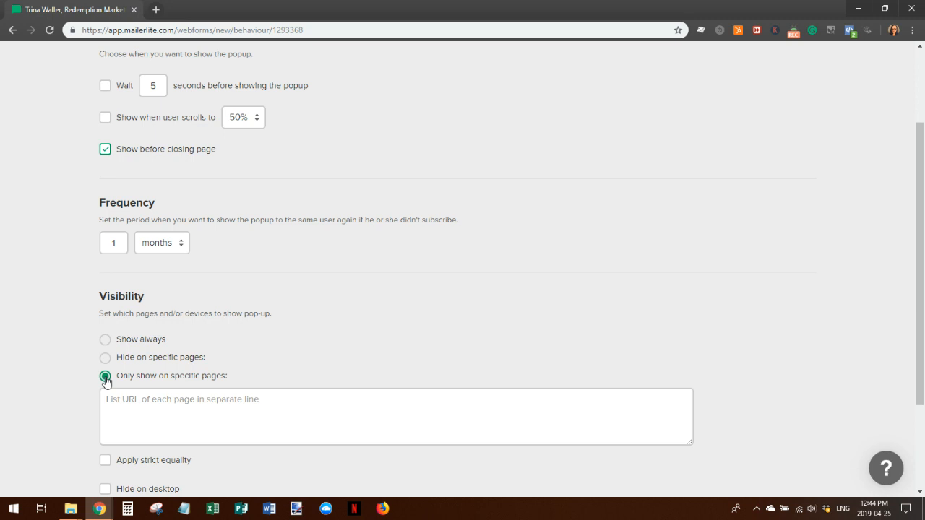
pyautogui.click(105, 359)
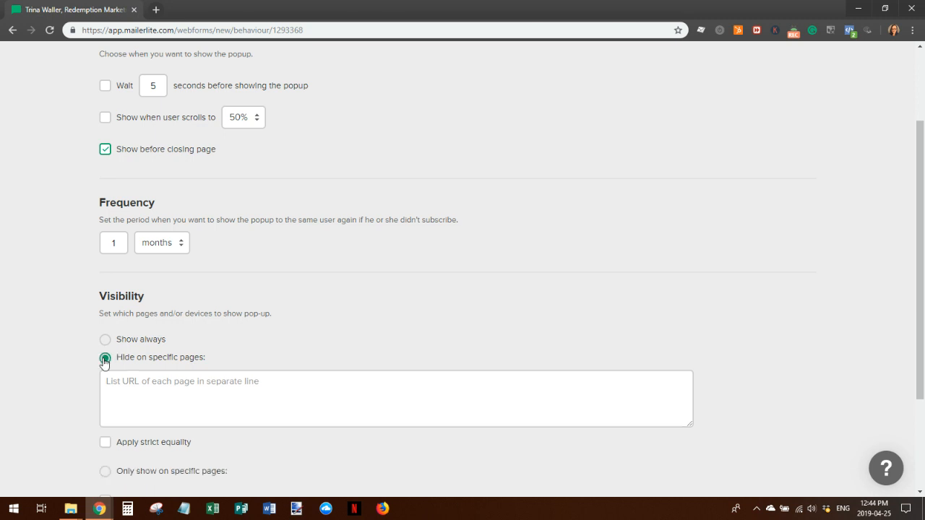
pyautogui.click(105, 340)
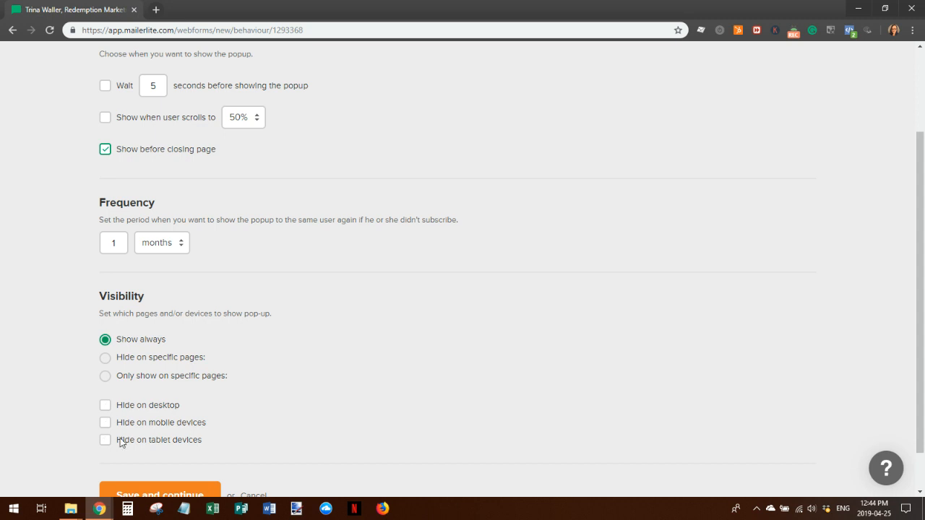
pyautogui.scroll(-1, 353, 417)
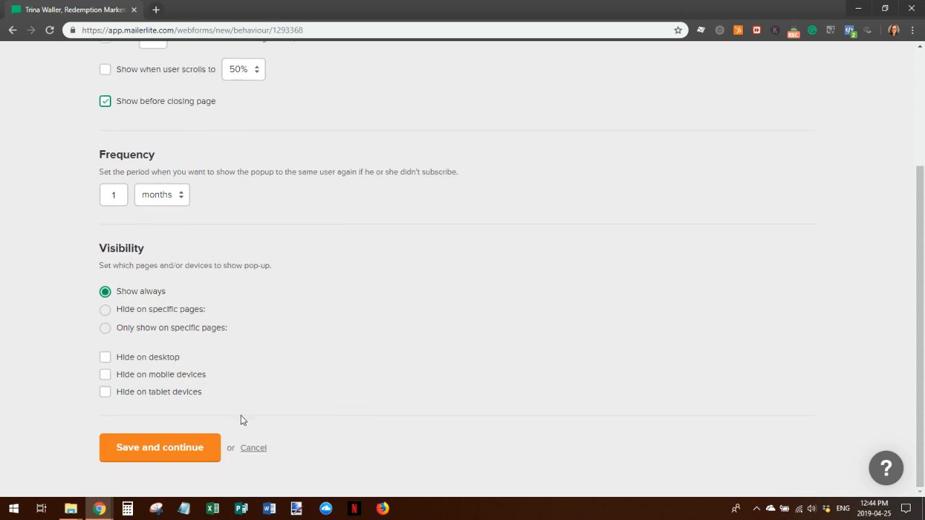
pyautogui.click(155, 455)
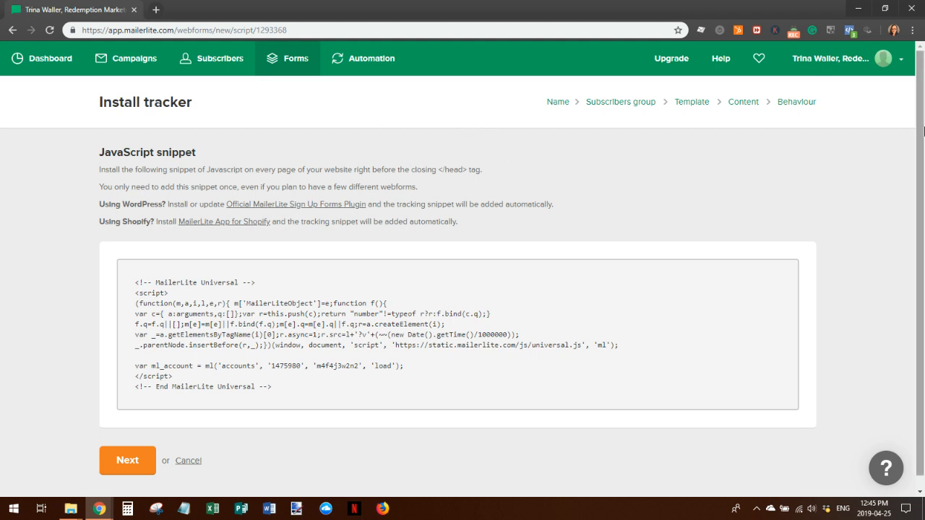
# Skip past the Install tracker snippet to the Popup Test Form overview
pyautogui.click(127, 463)
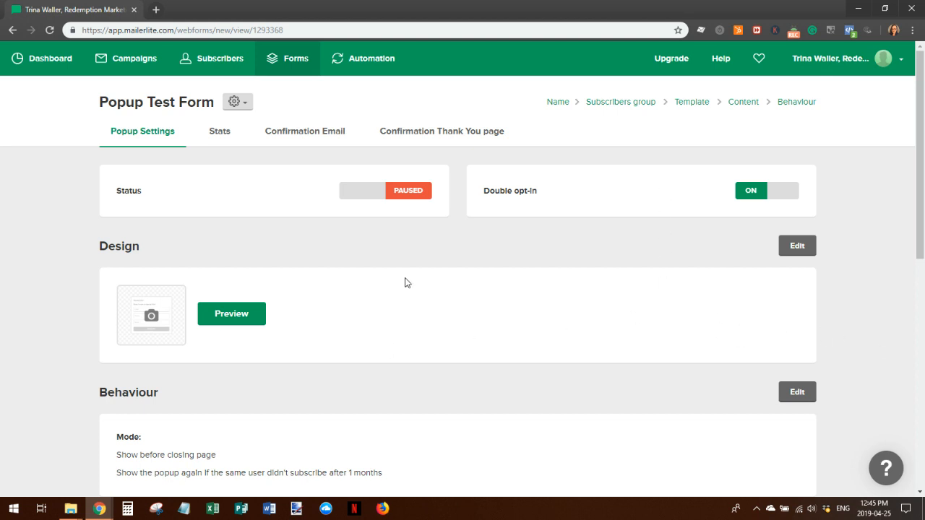
# Review the Popup Settings overview, then open Stats showing 0 subscribers and 0.00% conversion
pyautogui.scroll(-1, 529, 304)
pyautogui.scroll(-2, 551, 368)
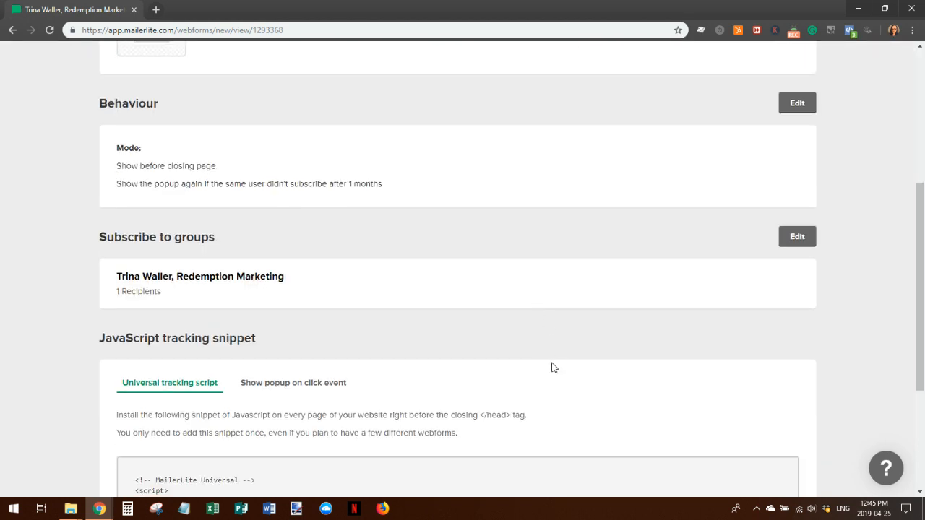
pyautogui.scroll(-3, 687, 347)
pyautogui.scroll(1, 668, 334)
pyautogui.scroll(6, 668, 334)
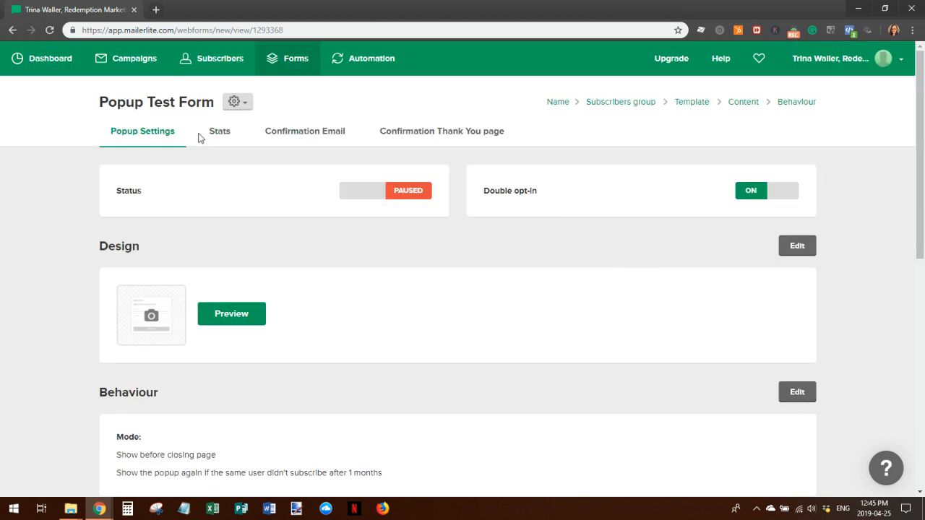
pyautogui.click(220, 134)
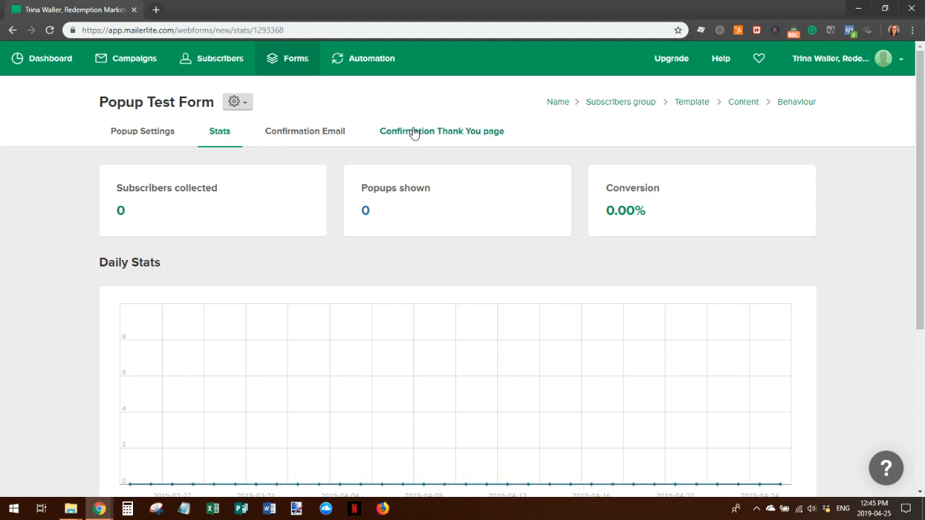
# Preview the popup's confirmation email, then view its confirmation thank-you page
pyautogui.click(305, 133)
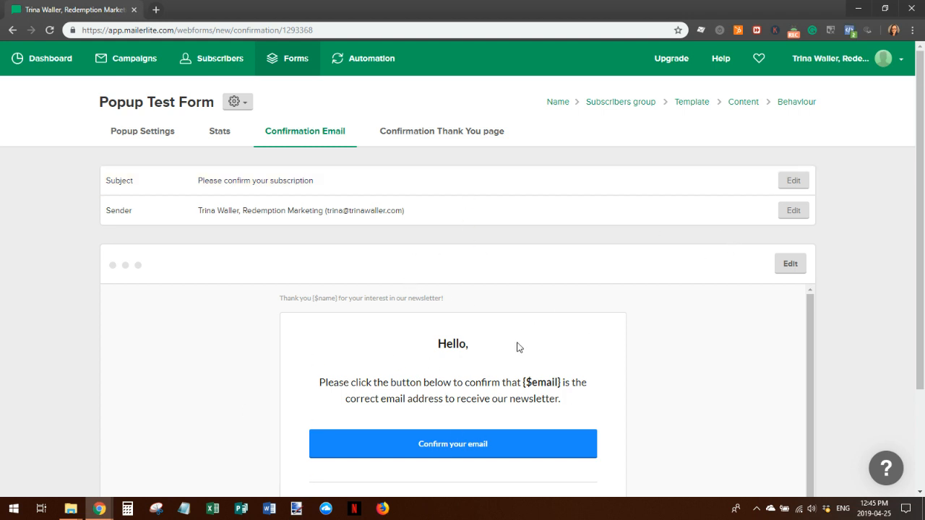
pyautogui.scroll(-1, 611, 370)
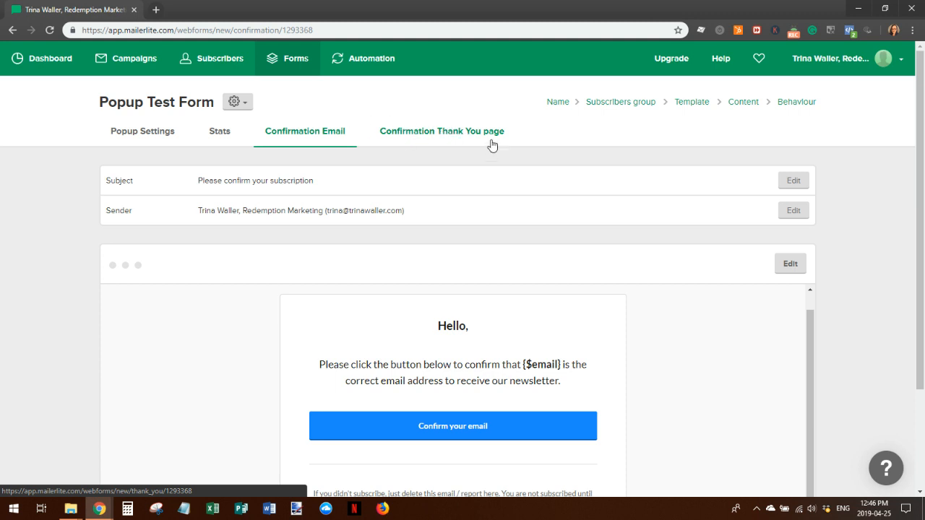
pyautogui.click(454, 133)
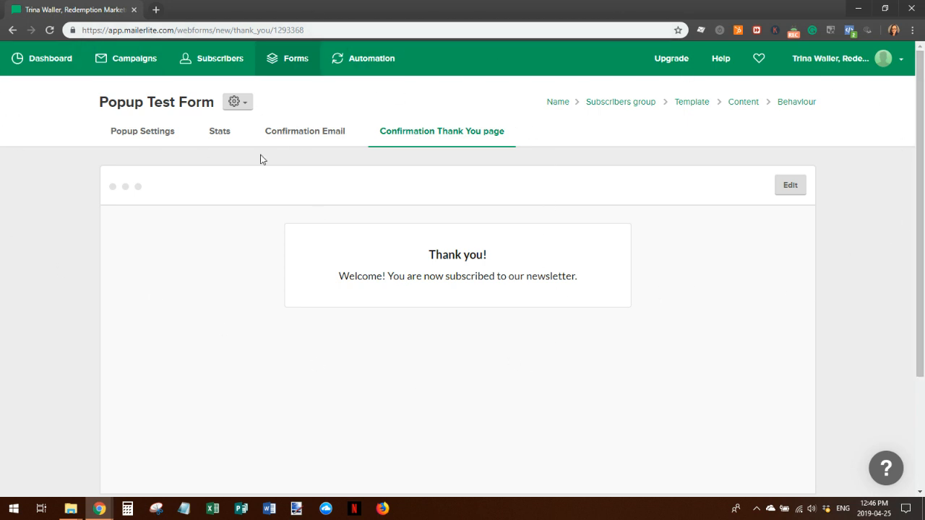
# Open the form's options dropdown, then return to the Forms list of popups
pyautogui.click(247, 106)
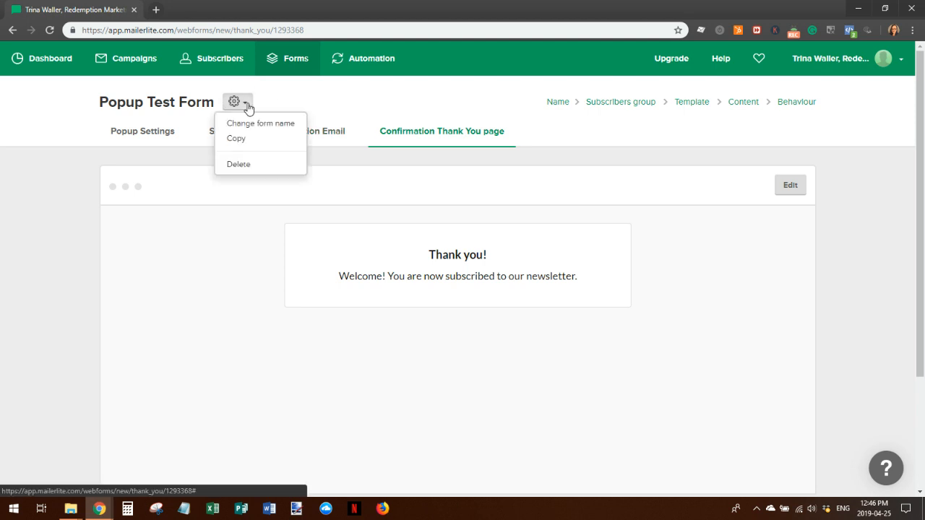
pyautogui.click(295, 61)
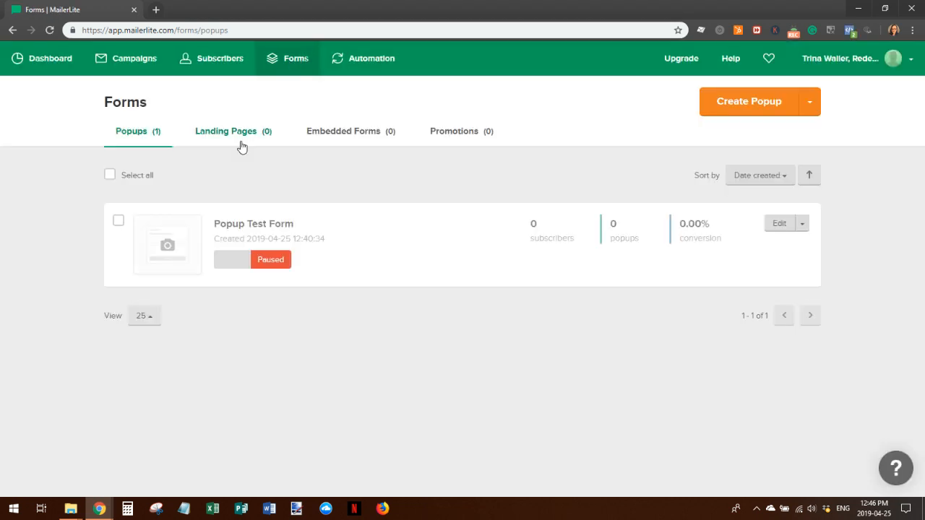
# Create embedded form 'Embedded Form Test' and subscribe its sign-ups to the existing group
pyautogui.click(347, 133)
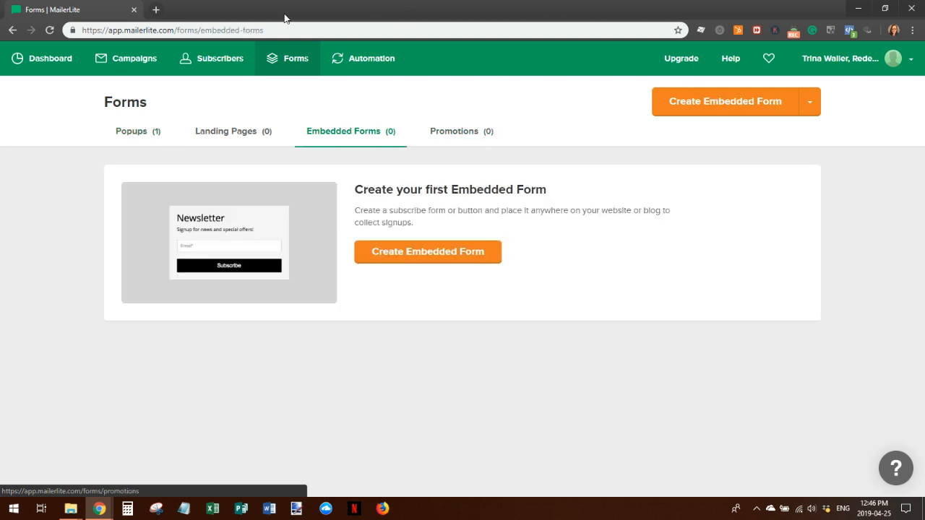
pyautogui.click(429, 253)
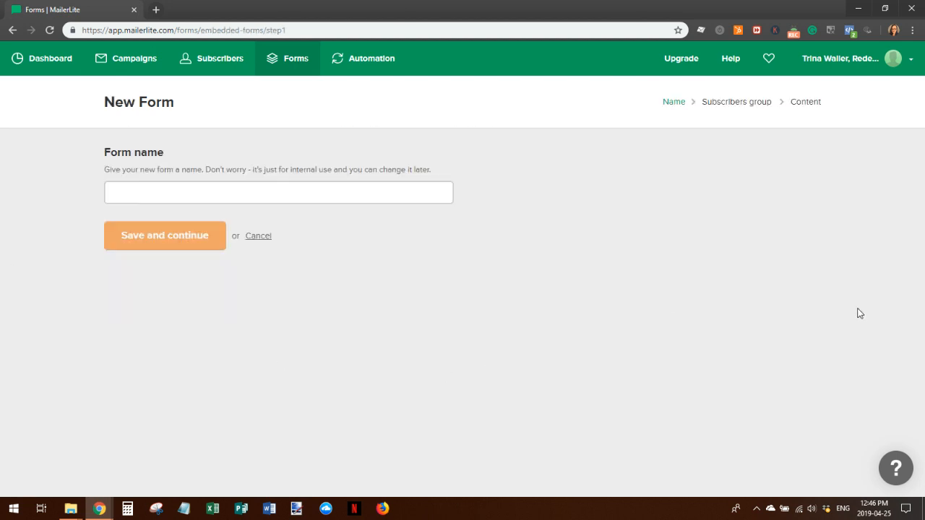
pyautogui.click(195, 194)
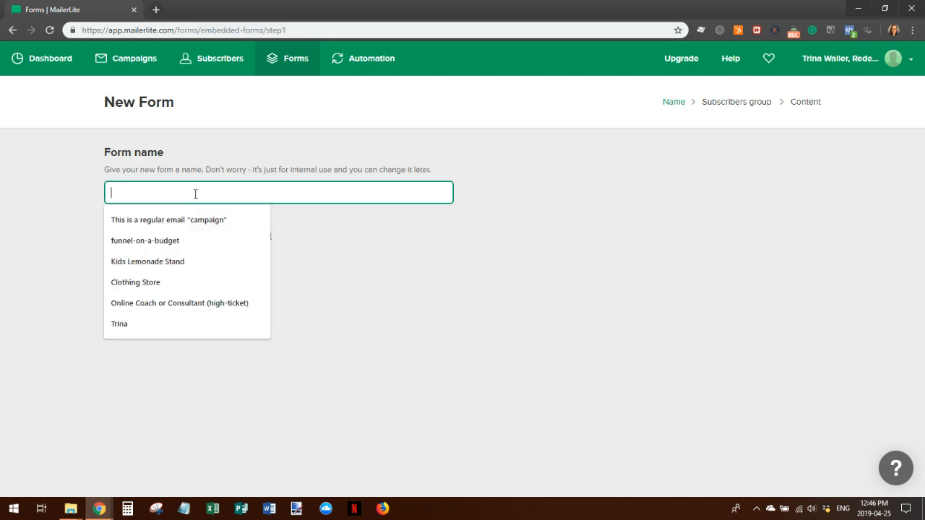
pyautogui.write('Embedded Form Tes')
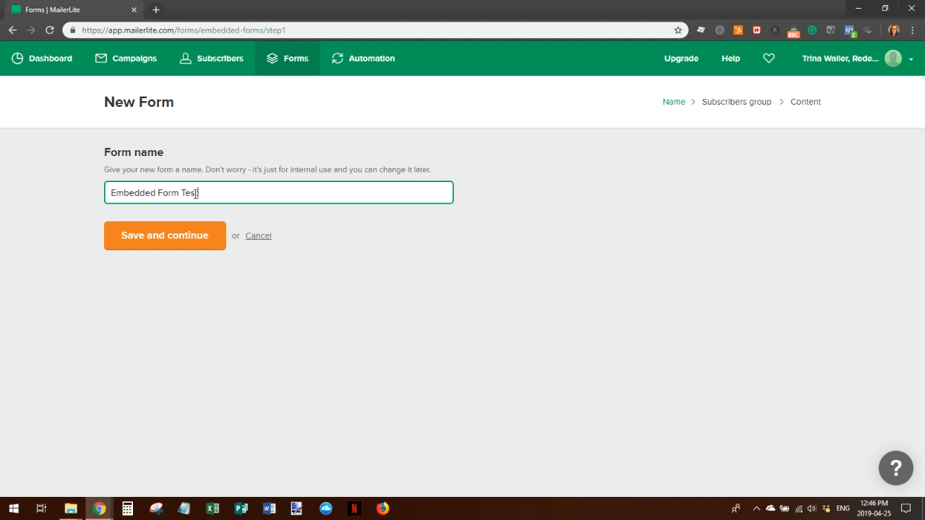
pyautogui.write('t')
pyautogui.click(206, 239)
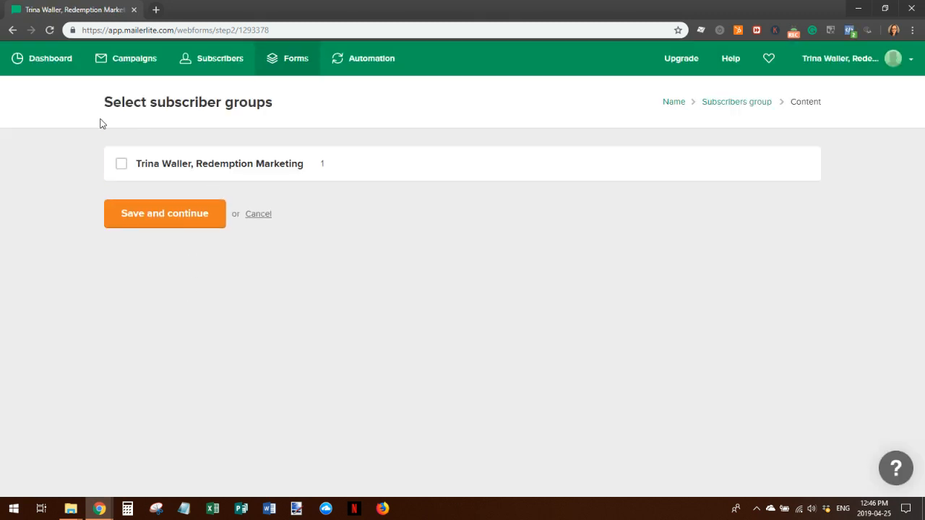
pyautogui.click(121, 164)
pyautogui.click(154, 224)
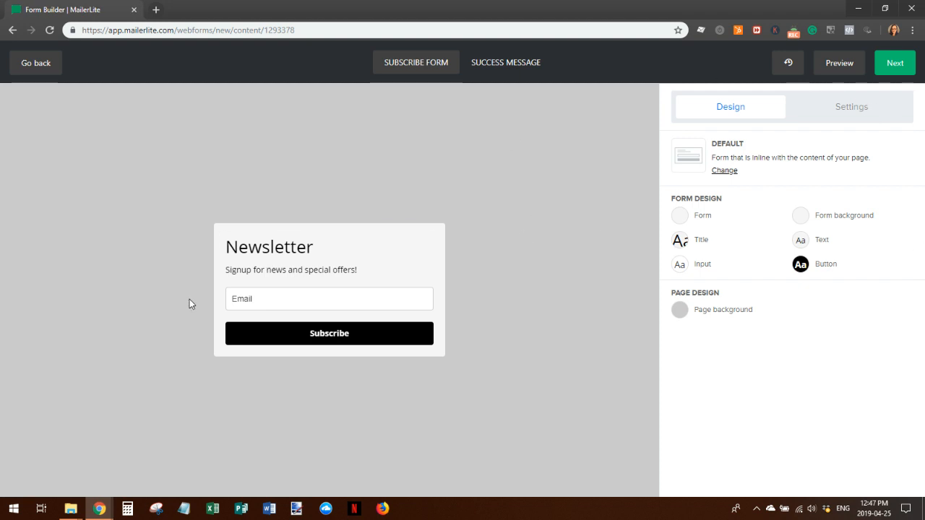
# Add a required Name field to the signup fields and drag it above Email
pyautogui.click(412, 289)
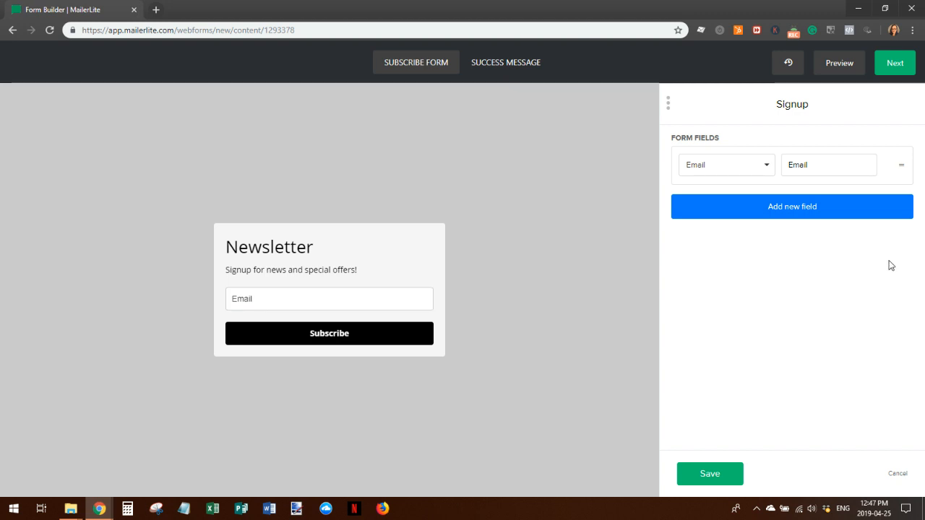
pyautogui.click(409, 298)
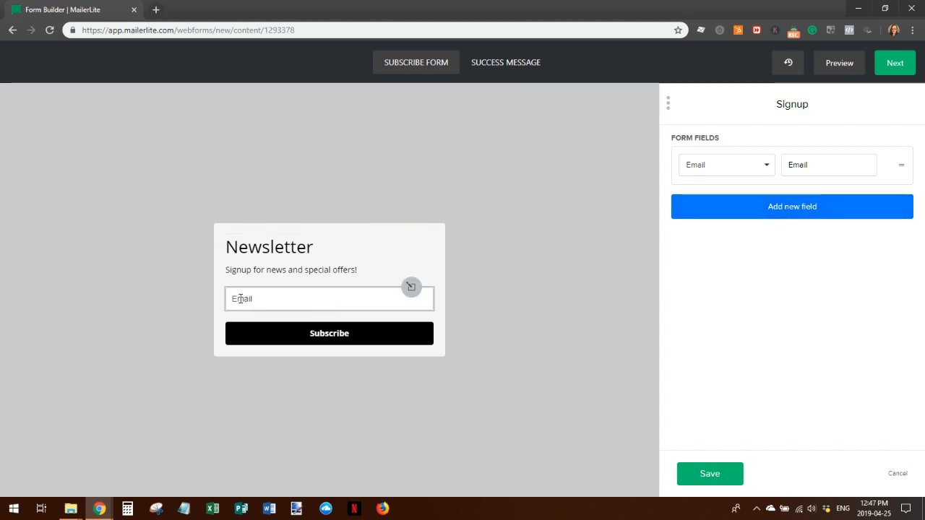
pyautogui.click(789, 209)
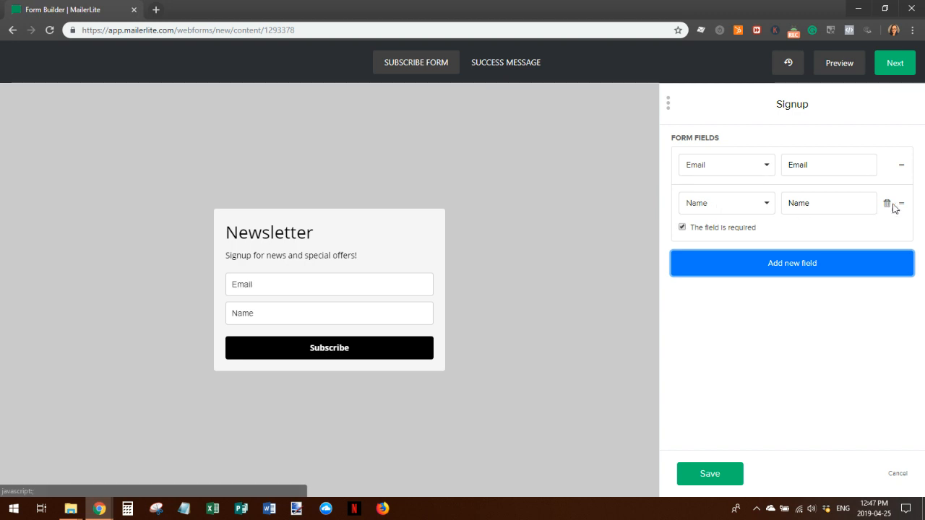
pyautogui.moveTo(902, 202); pyautogui.dragTo(901, 161)
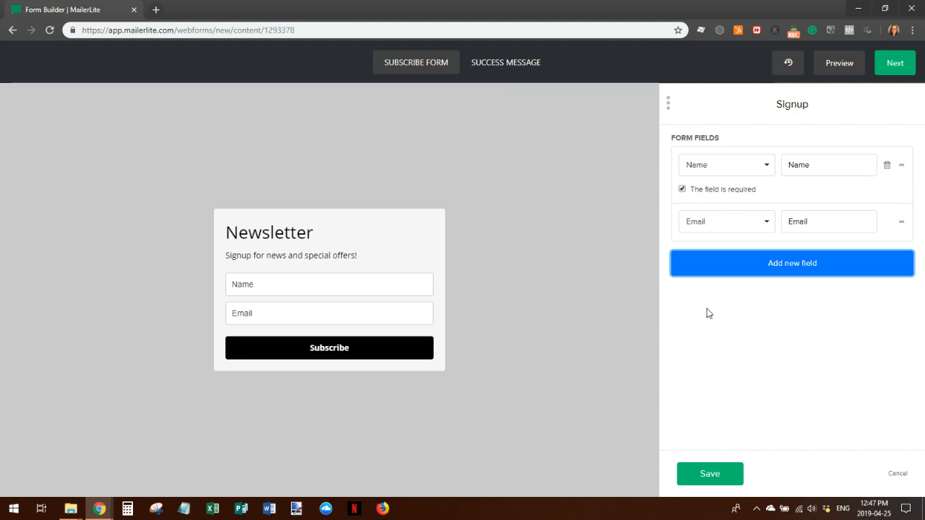
# Add Last name, Company, Country, City and Phone fields, then save the field list
pyautogui.click(793, 264)
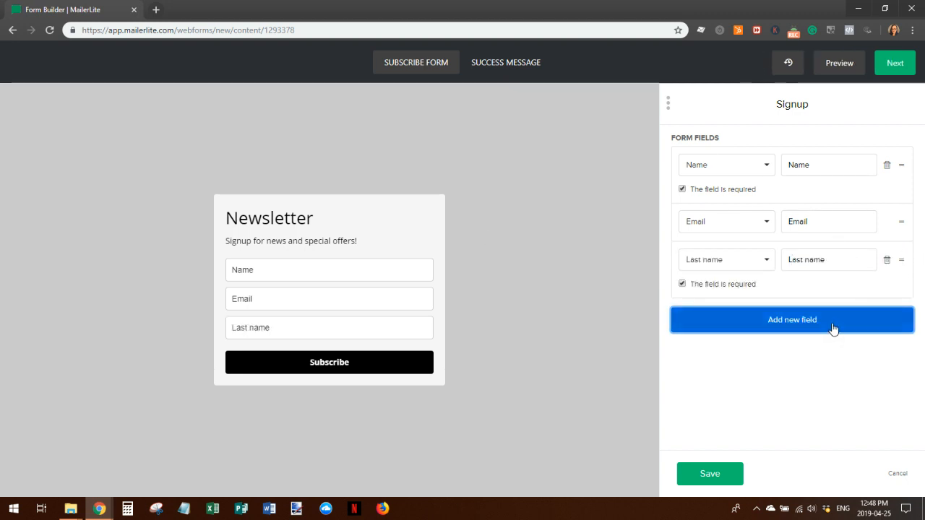
pyautogui.click(797, 325)
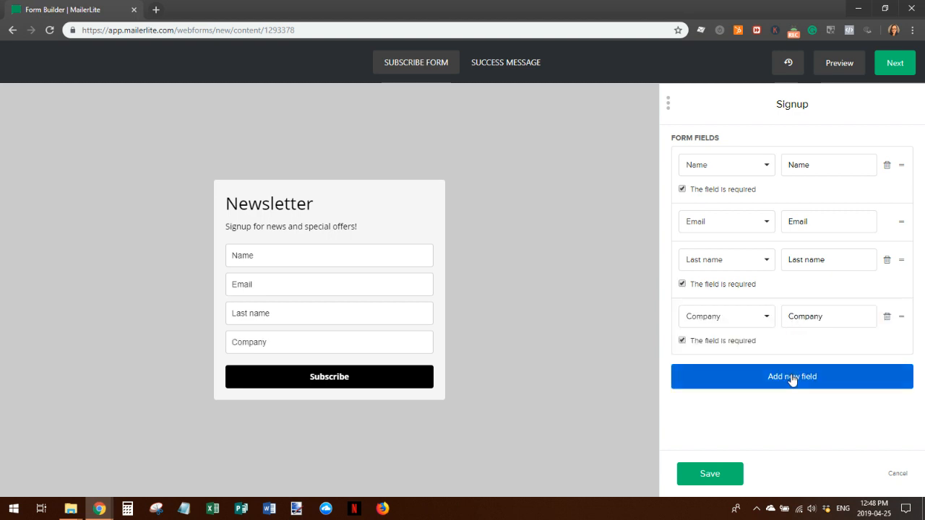
pyautogui.click(765, 376)
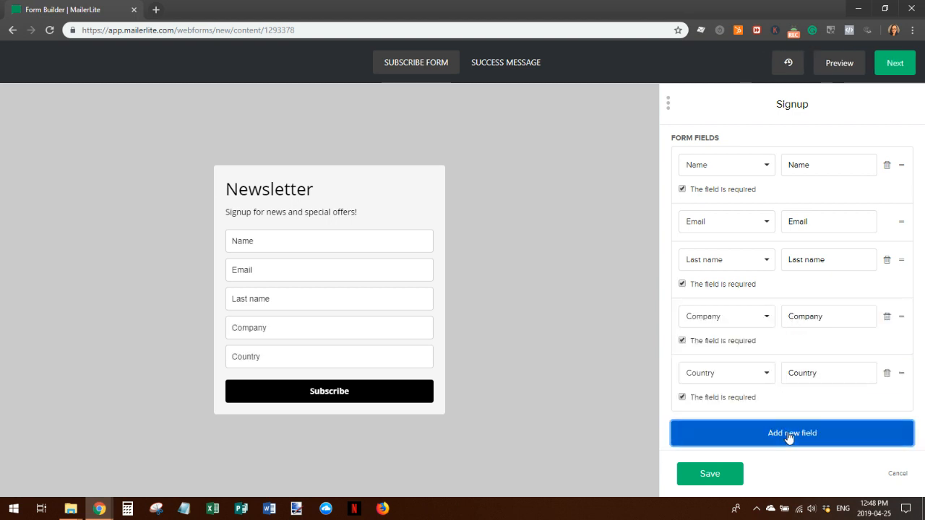
pyautogui.click(789, 435)
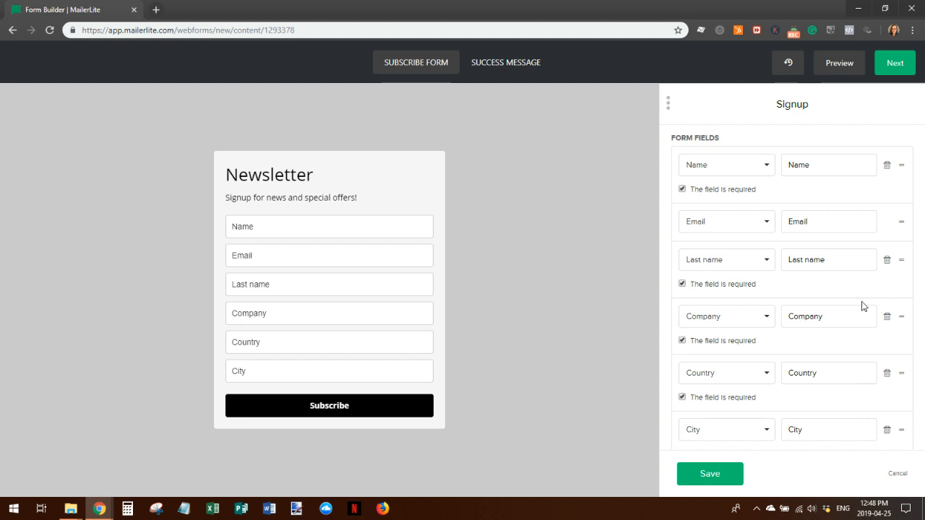
pyautogui.scroll(-1, 862, 307)
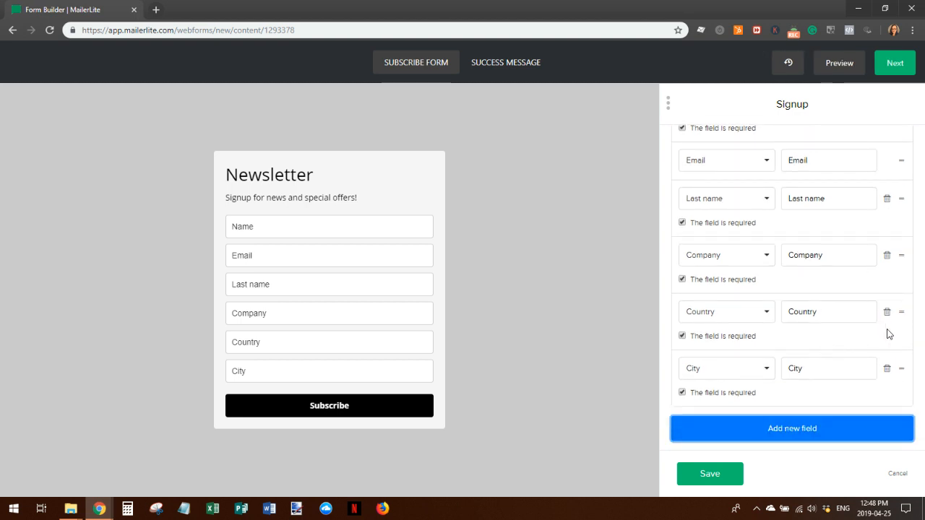
pyautogui.click(789, 432)
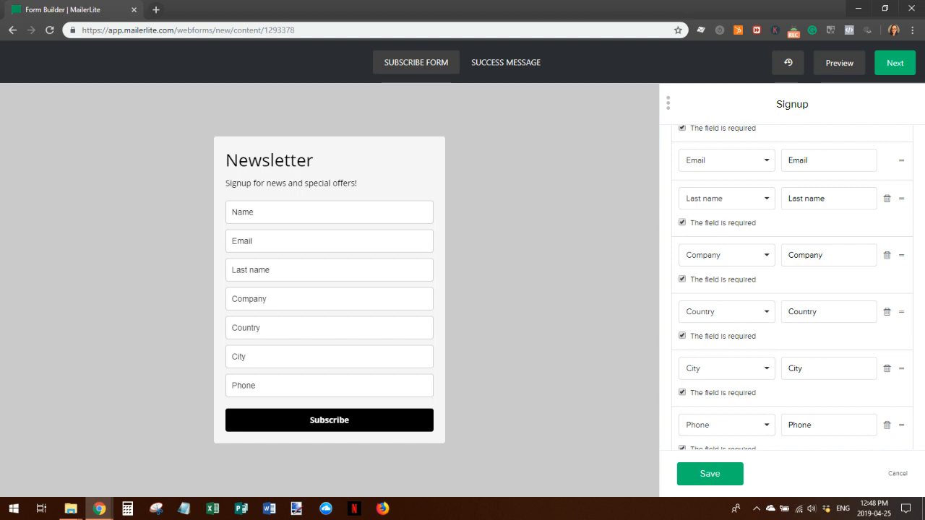
pyautogui.click(736, 476)
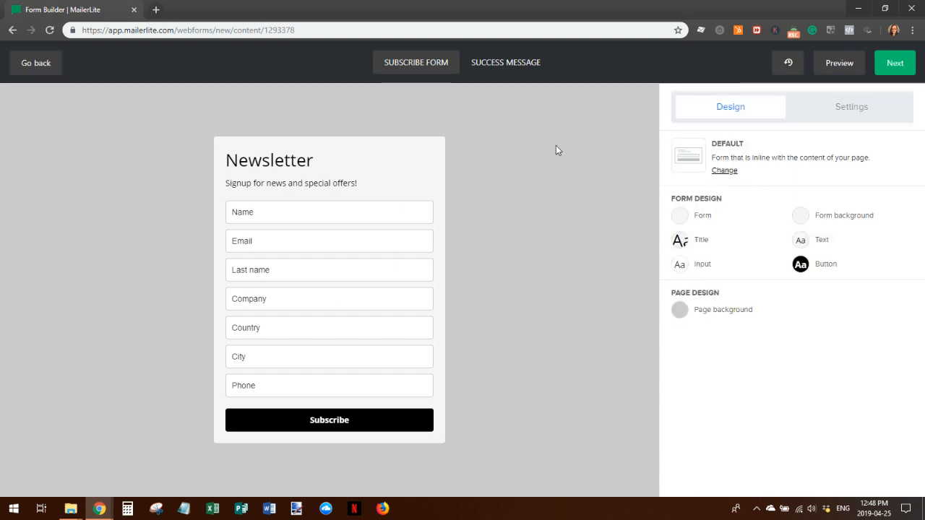
# In Form design, set the form width to 480 and border thickness to 6
pyautogui.click(688, 216)
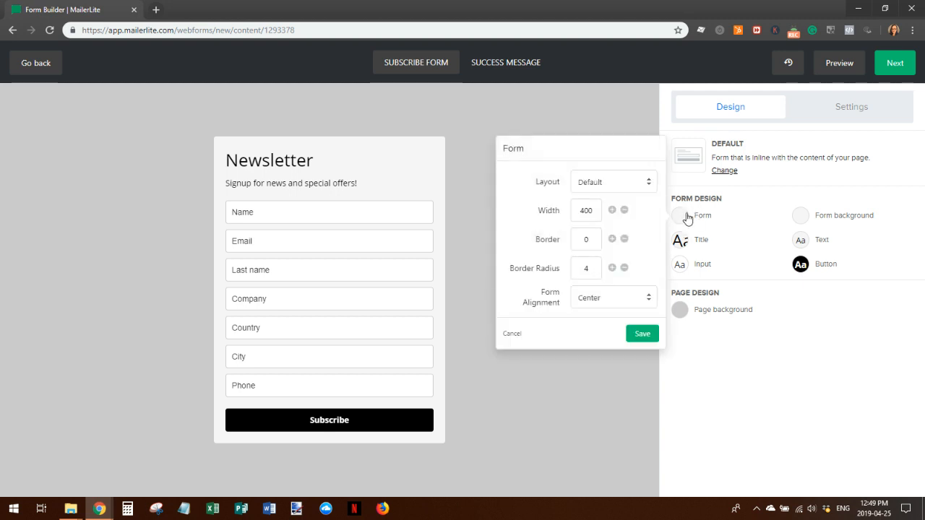
pyautogui.click(612, 210)
pyautogui.click(612, 210)
pyautogui.click(612, 211)
pyautogui.click(612, 210)
pyautogui.click(612, 210)
pyautogui.click(612, 210)
pyautogui.click(612, 210)
pyautogui.click(612, 210)
pyautogui.click(612, 239)
pyautogui.click(612, 239)
pyautogui.click(612, 239)
pyautogui.click(612, 239)
pyautogui.click(613, 239)
pyautogui.click(612, 239)
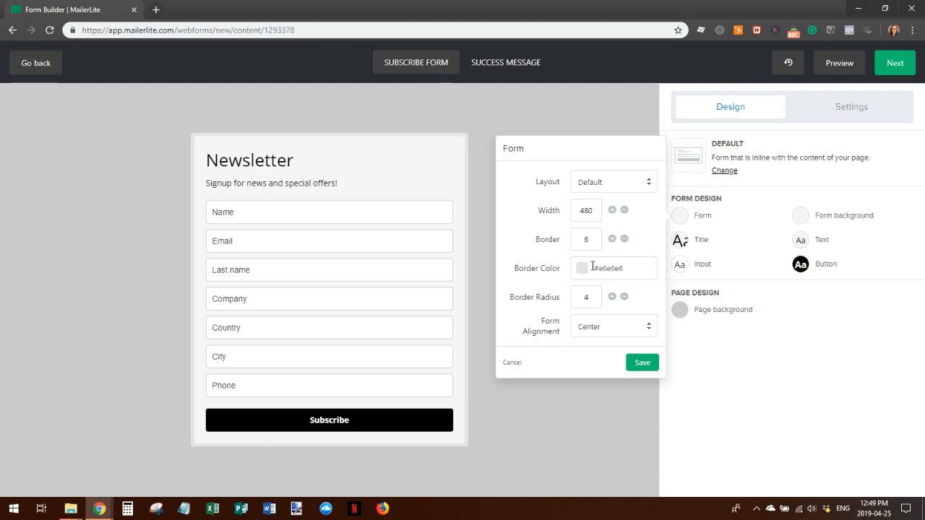
# Make the border navy #2b247d with corner radius 15 and Left alignment, then save
pyautogui.click(592, 267)
pyautogui.click(579, 306)
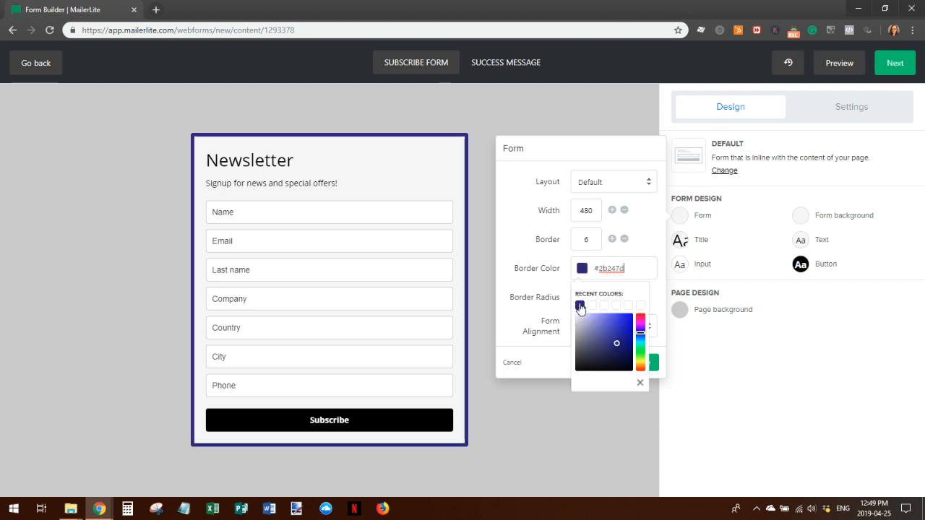
pyautogui.click(546, 300)
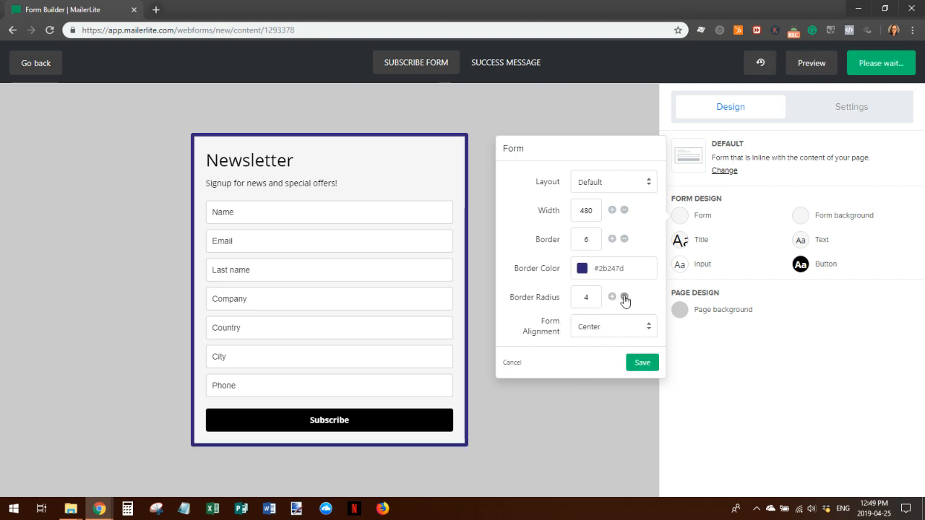
pyautogui.click(625, 297)
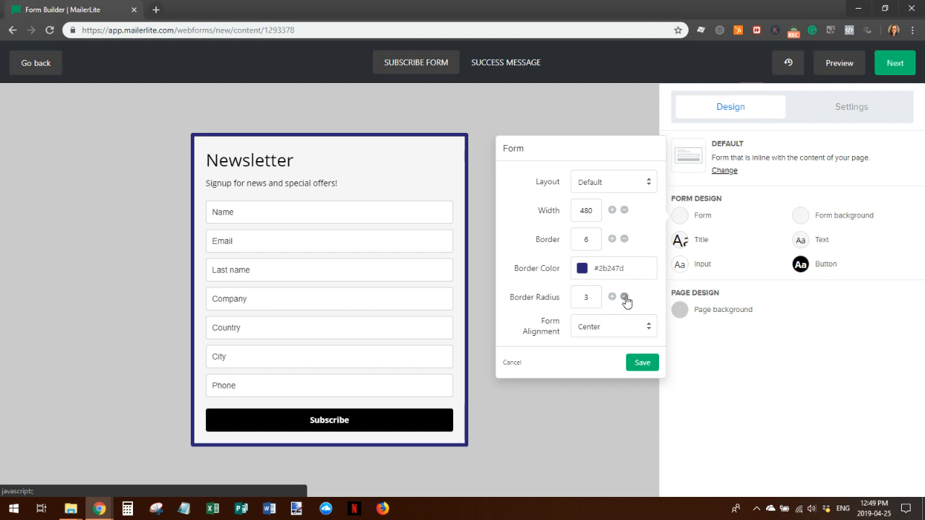
pyautogui.click(625, 298)
pyautogui.click(612, 299)
pyautogui.click(612, 298)
pyautogui.click(647, 327)
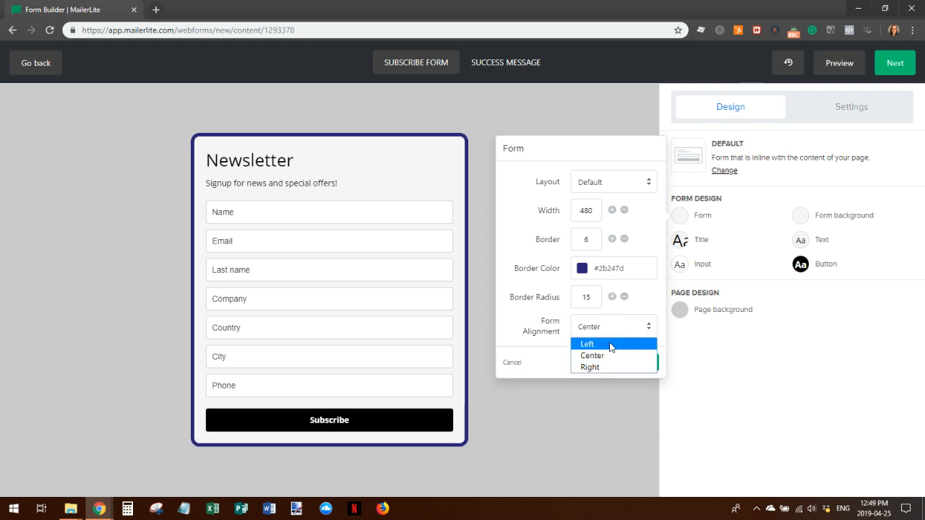
pyautogui.click(610, 344)
pyautogui.click(641, 363)
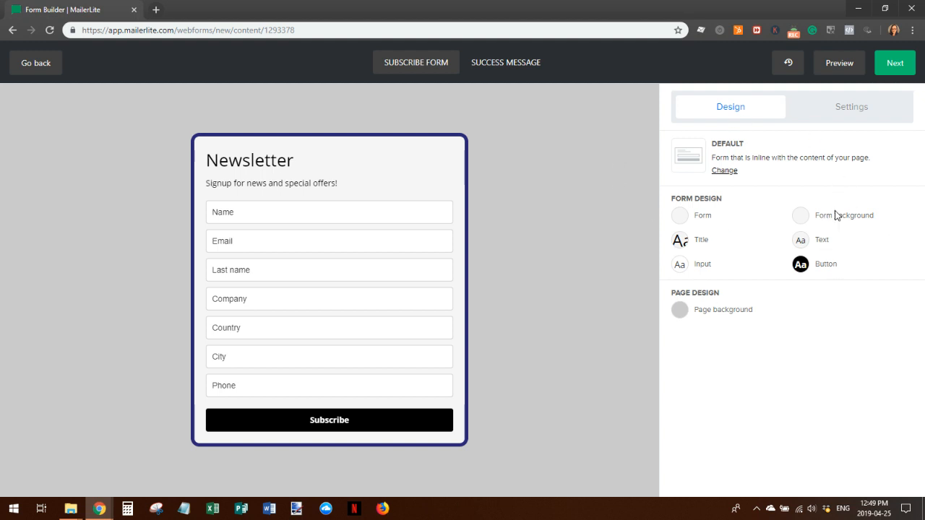
# Enable the confirmation checkbox and hidden segmentation fields using the Lead Type field
pyautogui.click(849, 110)
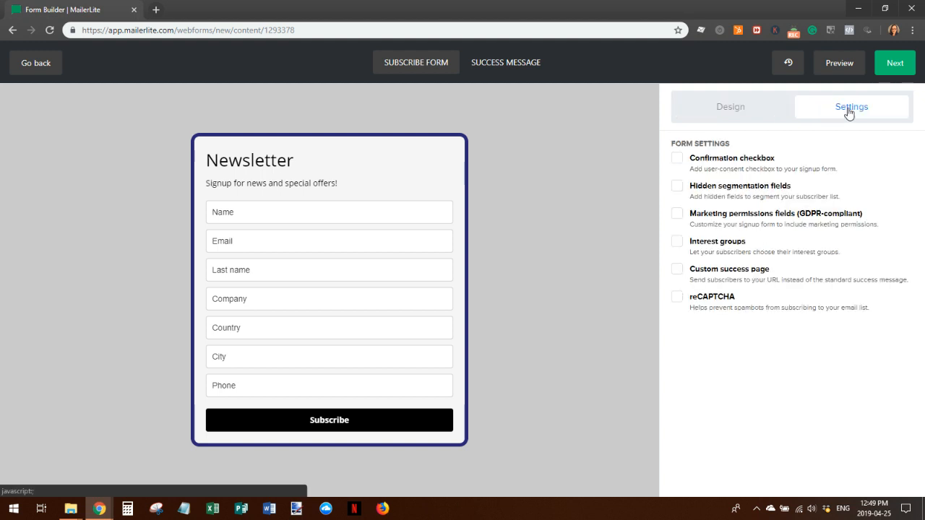
pyautogui.click(677, 159)
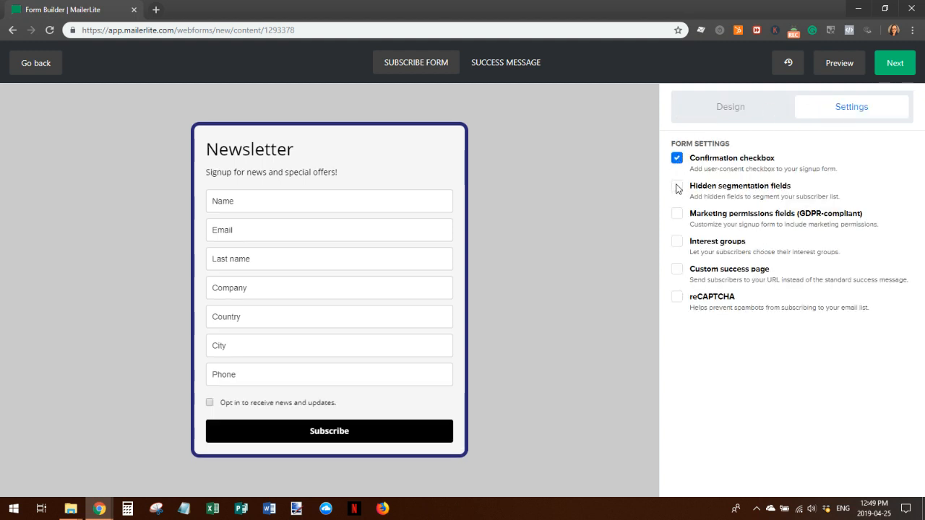
pyautogui.click(677, 186)
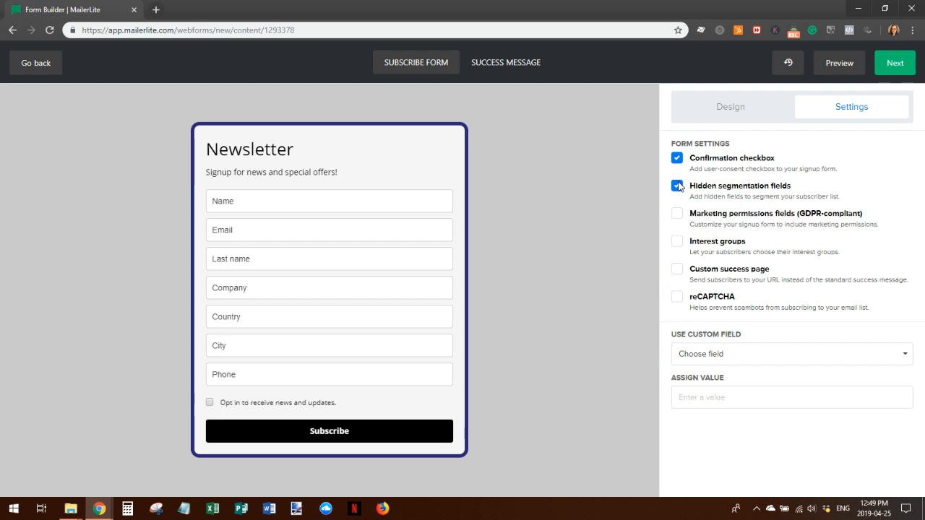
pyautogui.click(881, 353)
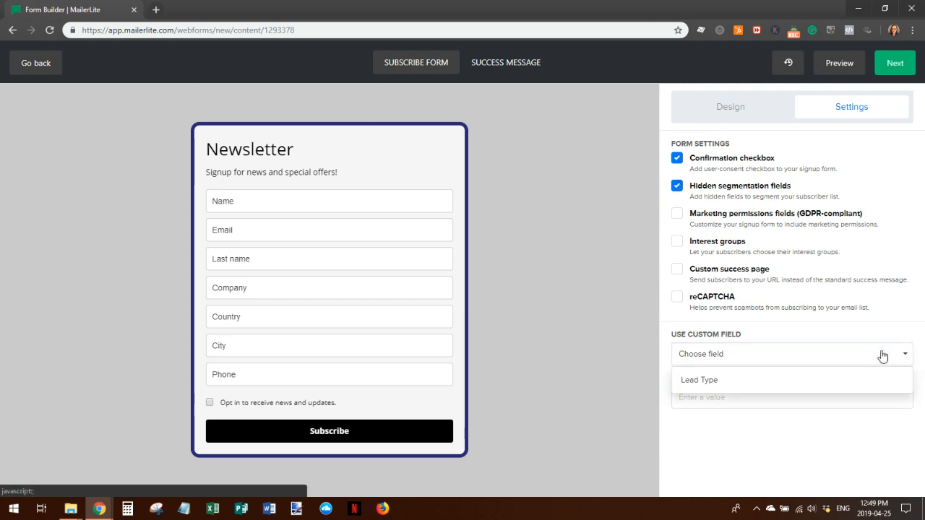
pyautogui.click(767, 382)
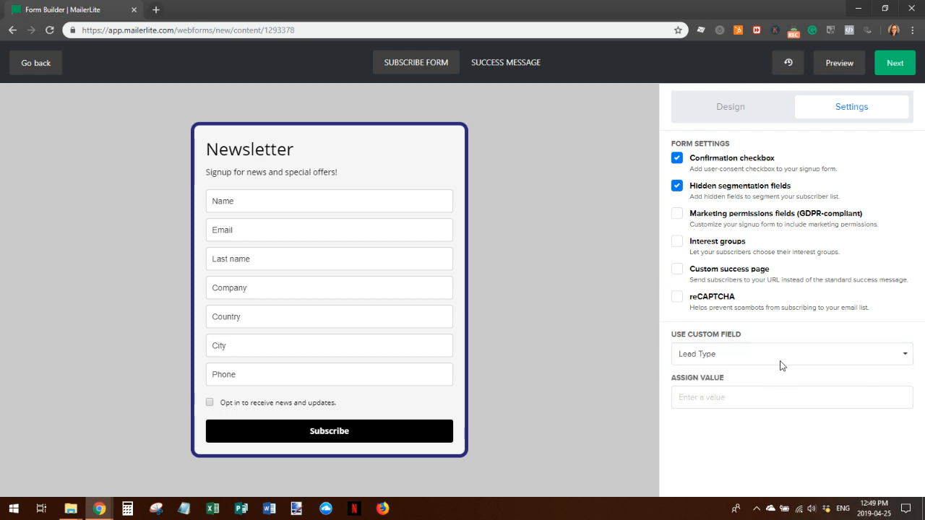
pyautogui.click(675, 187)
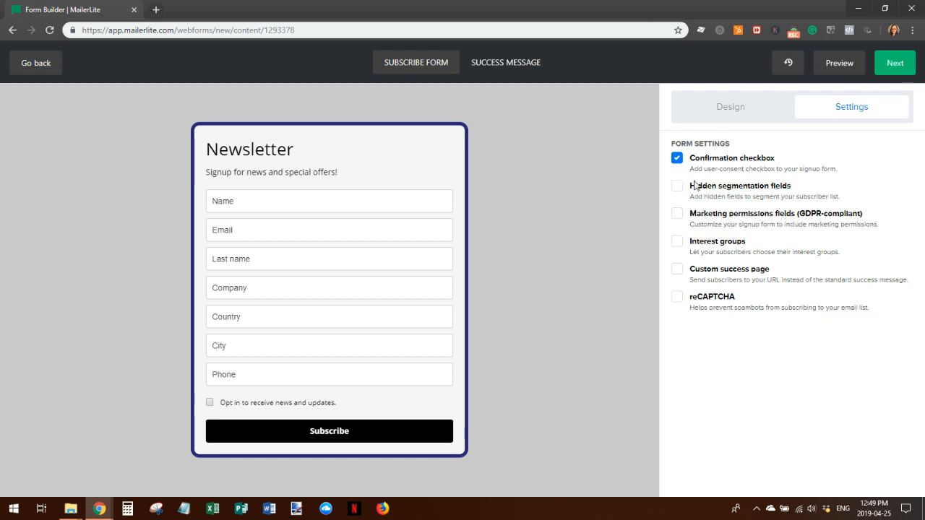
pyautogui.click(677, 187)
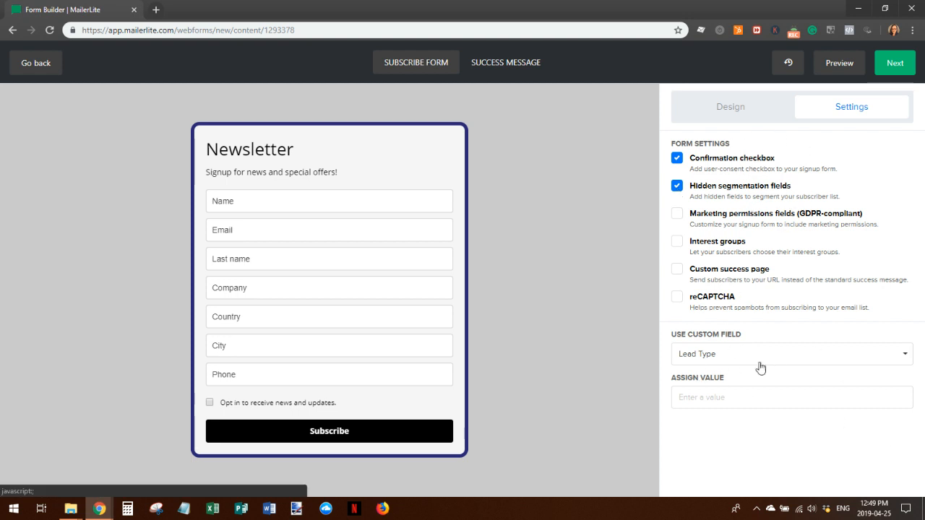
# Set the Lead Type segmentation value to Prospect, enable interest groups, and finish the form
pyautogui.click(699, 397)
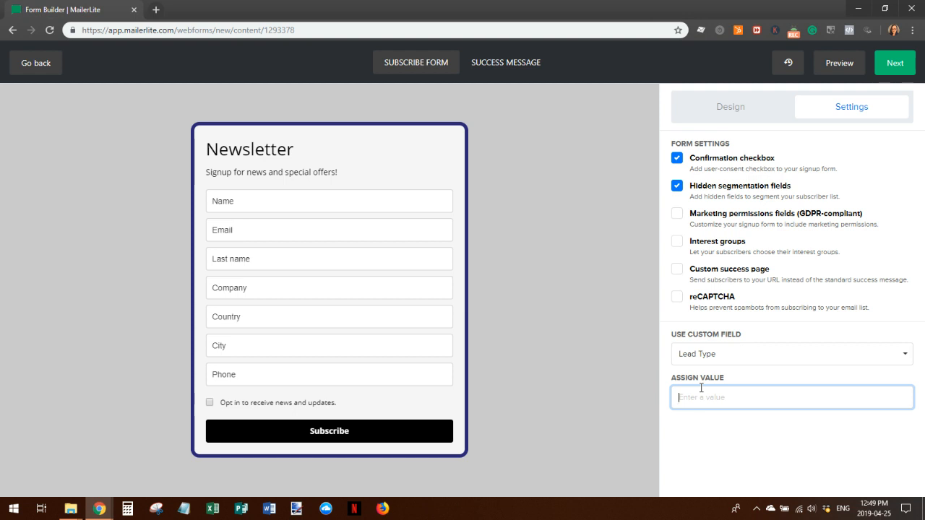
pyautogui.write('P')
pyautogui.press('BackSpace')
pyautogui.write('P')
pyautogui.press('BackSpace')
pyautogui.write('Prospect')
pyautogui.click(678, 242)
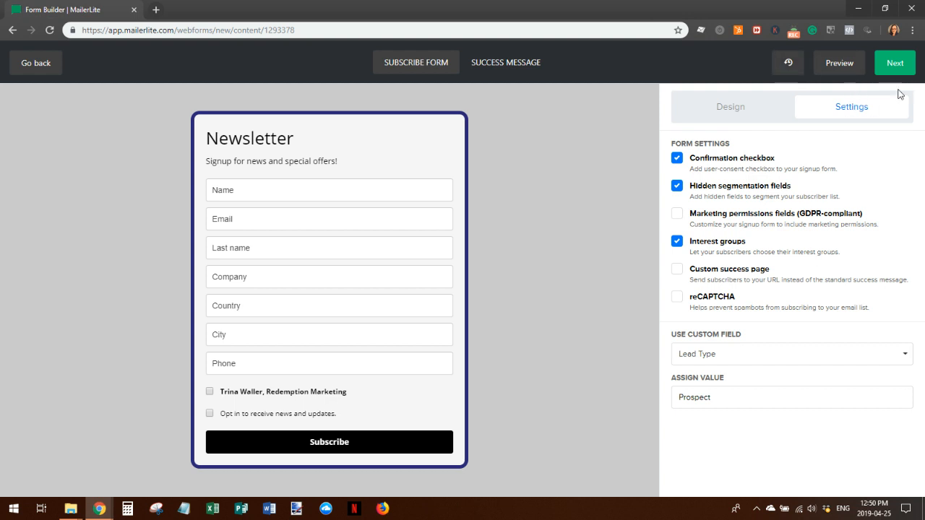
pyautogui.click(897, 63)
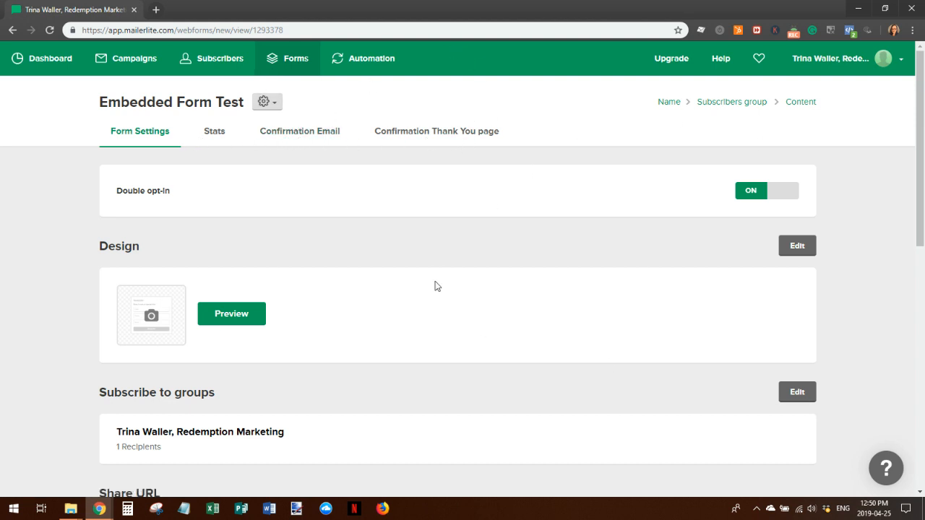
# Review the share URL and JavaScript/HTML embed code, then return to the forms list
pyautogui.scroll(-1, 495, 247)
pyautogui.scroll(-3, 495, 248)
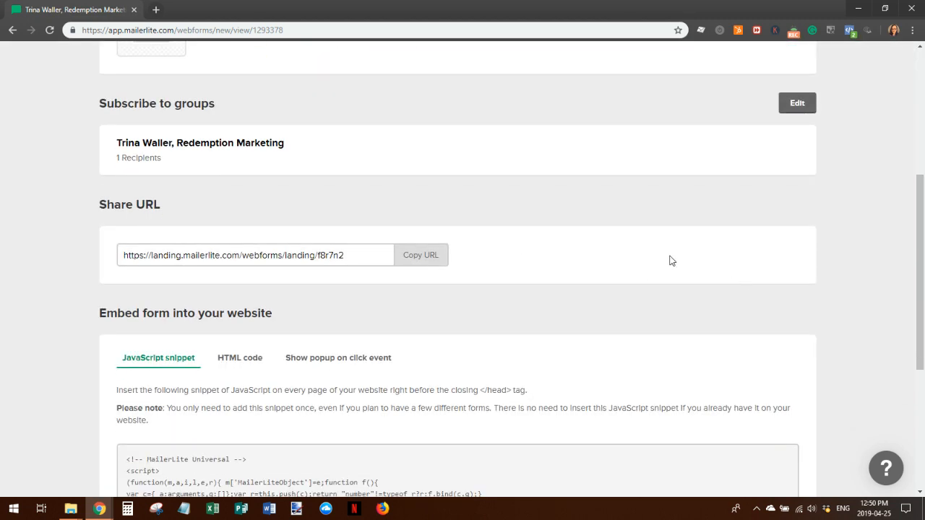
pyautogui.scroll(-4, 585, 304)
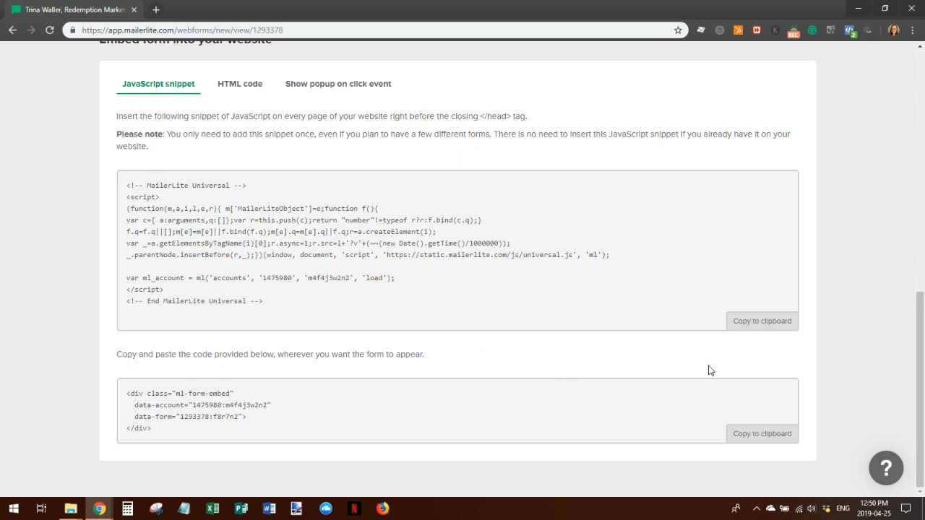
pyautogui.scroll(15, 709, 370)
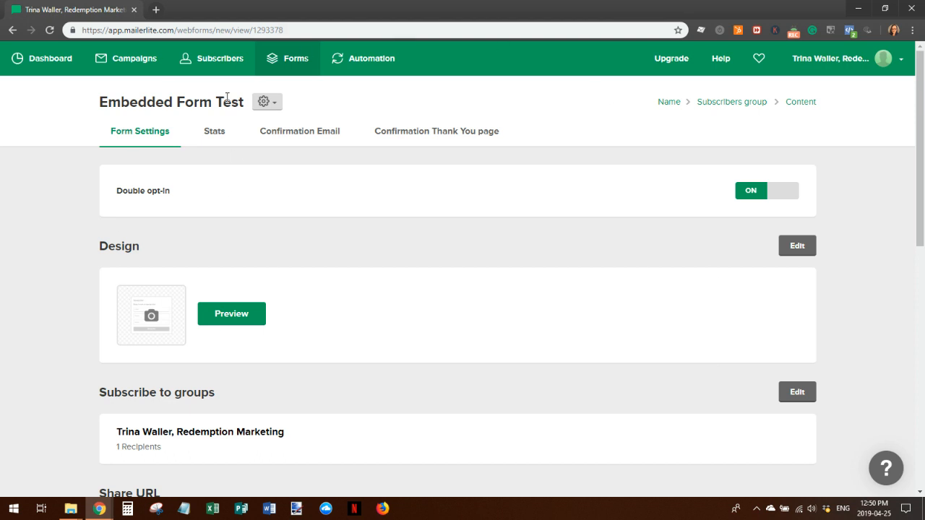
pyautogui.click(286, 59)
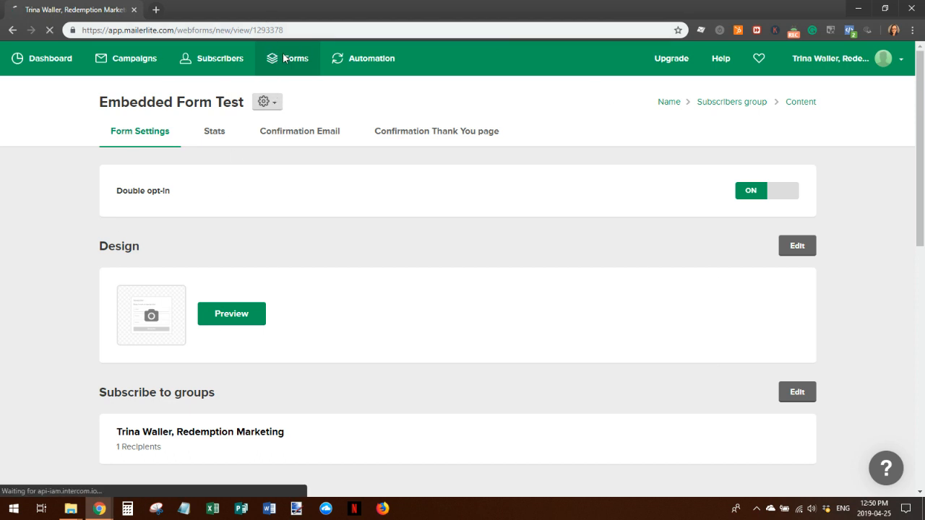
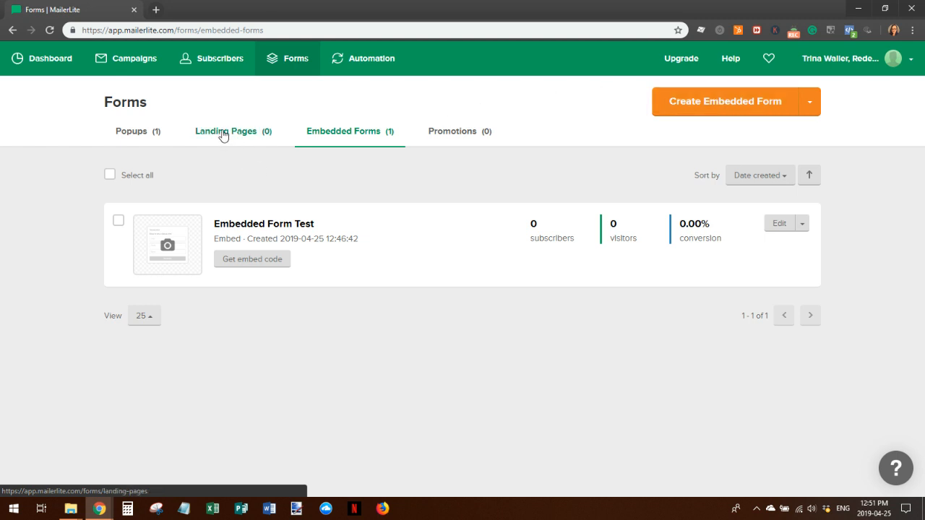
# Create a new landing page named 'Landing Page Test' and save it
pyautogui.click(222, 136)
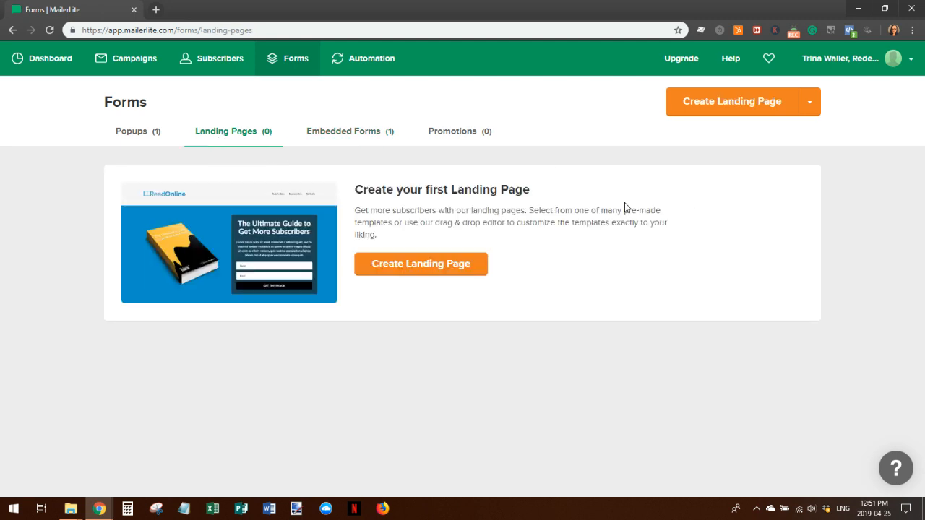
pyautogui.click(412, 267)
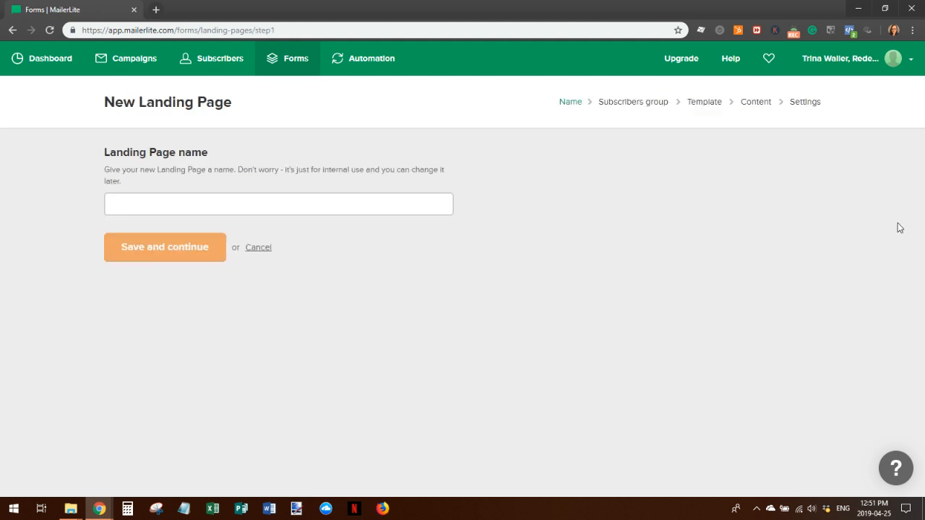
pyautogui.click(136, 205)
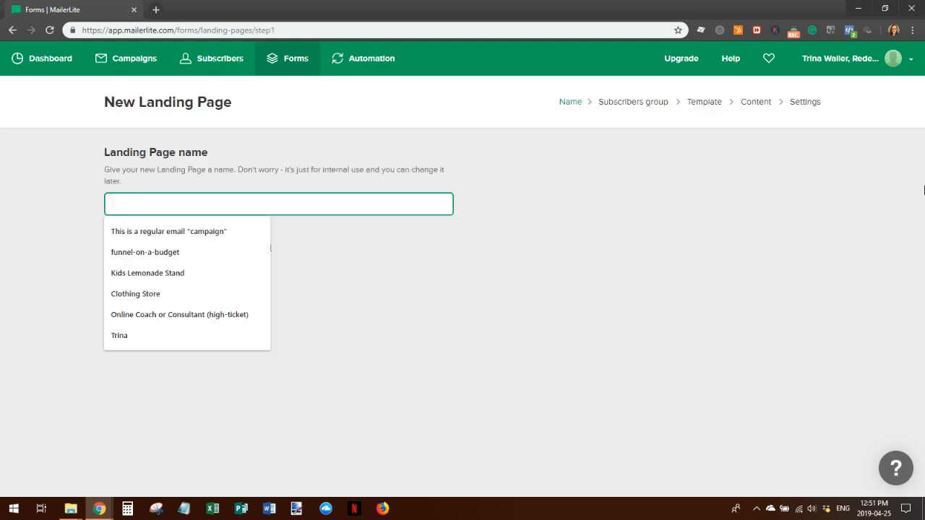
pyautogui.write('L')
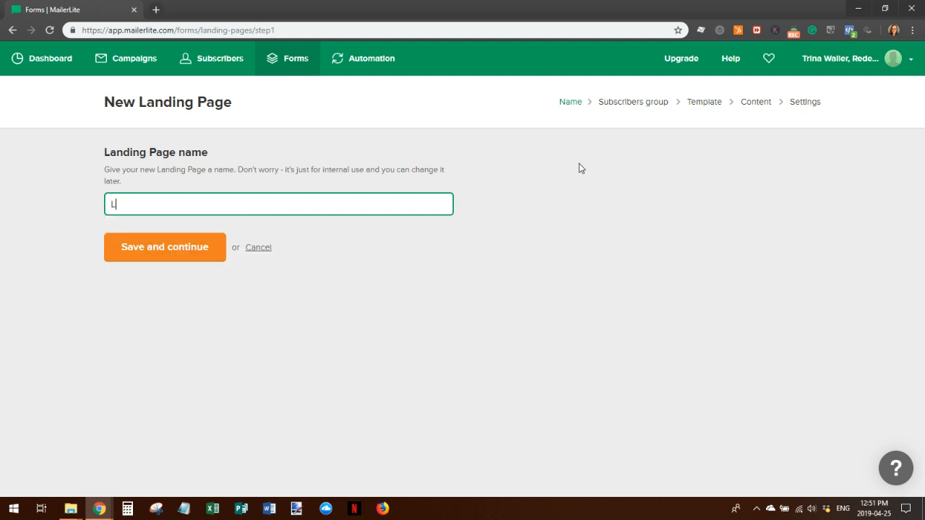
pyautogui.write('anding Page Na')
pyautogui.press('BackSpace')
pyautogui.write('est')
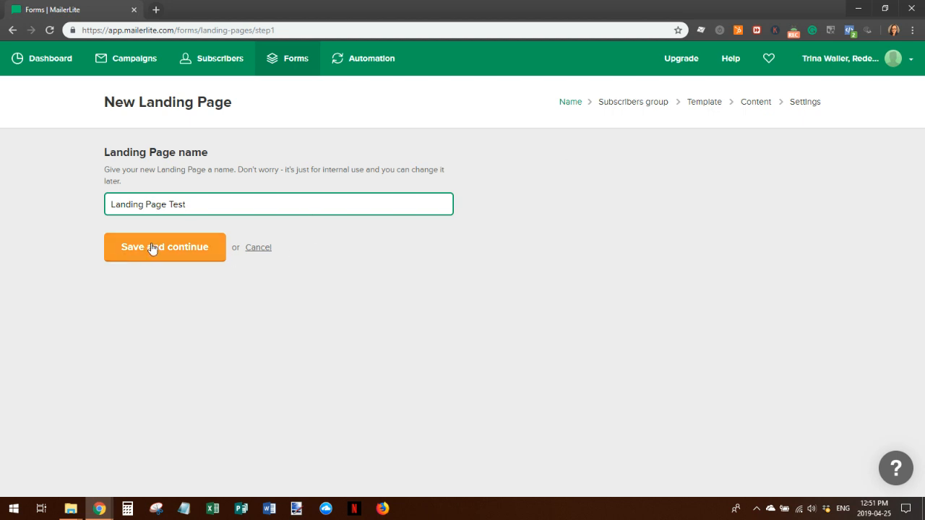
pyautogui.click(150, 253)
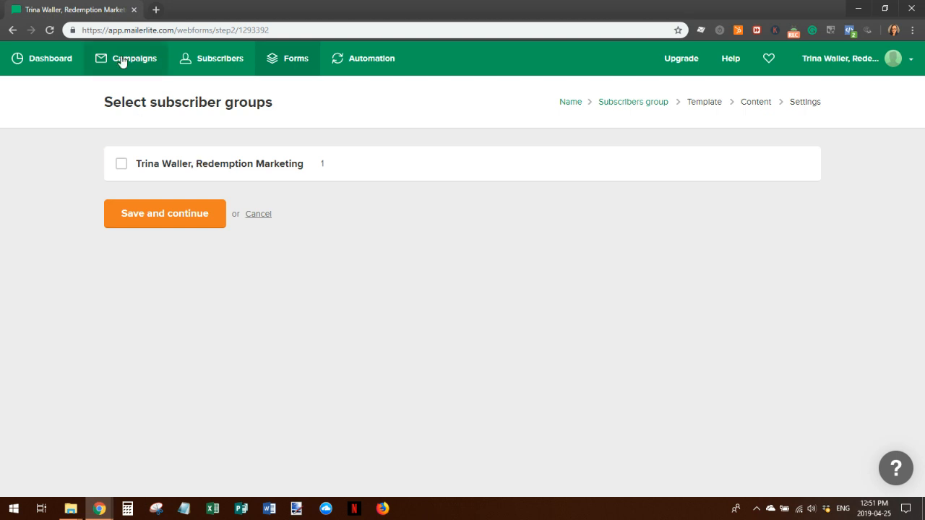
# Send the landing page's signups to the single subscriber group and continue to the templates
pyautogui.click(120, 164)
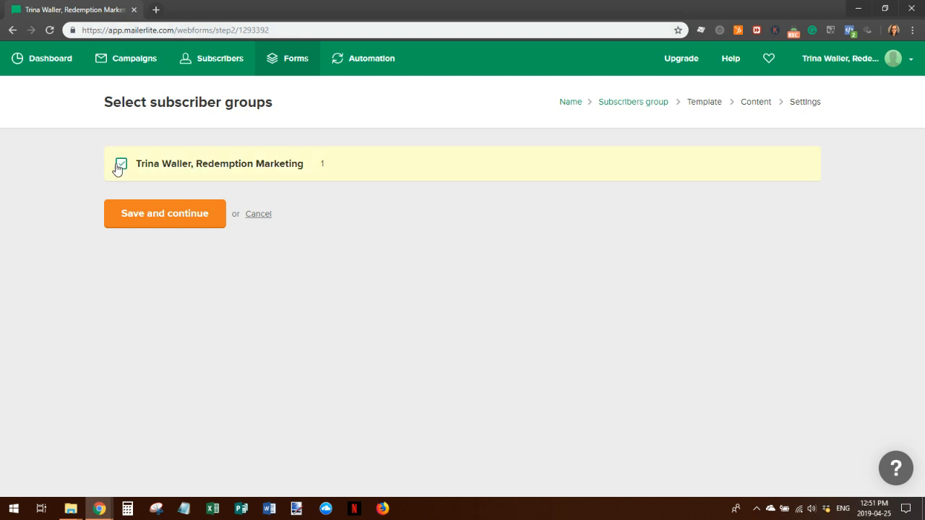
pyautogui.click(158, 216)
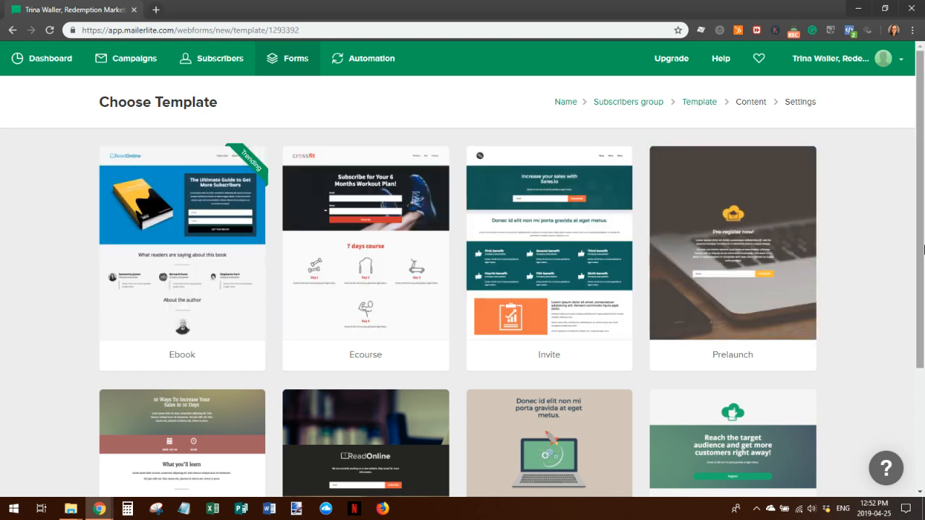
pyautogui.scroll(-3, 914, 183)
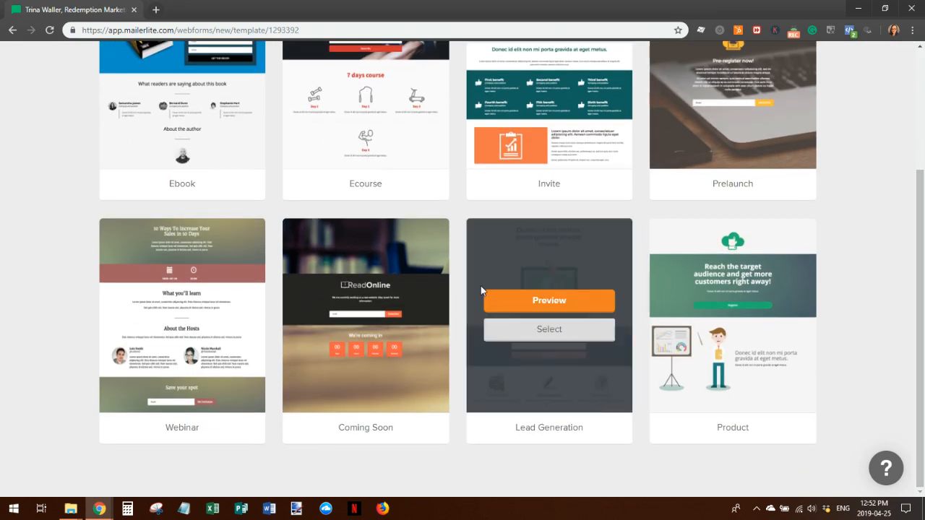
# Select the Webinar template for the landing page
pyautogui.moveTo(195, 289)
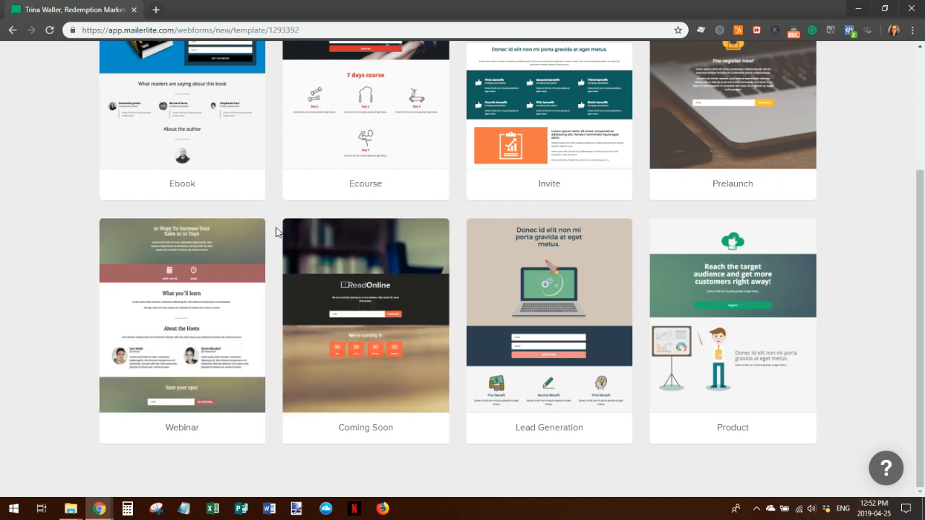
pyautogui.moveTo(231, 275)
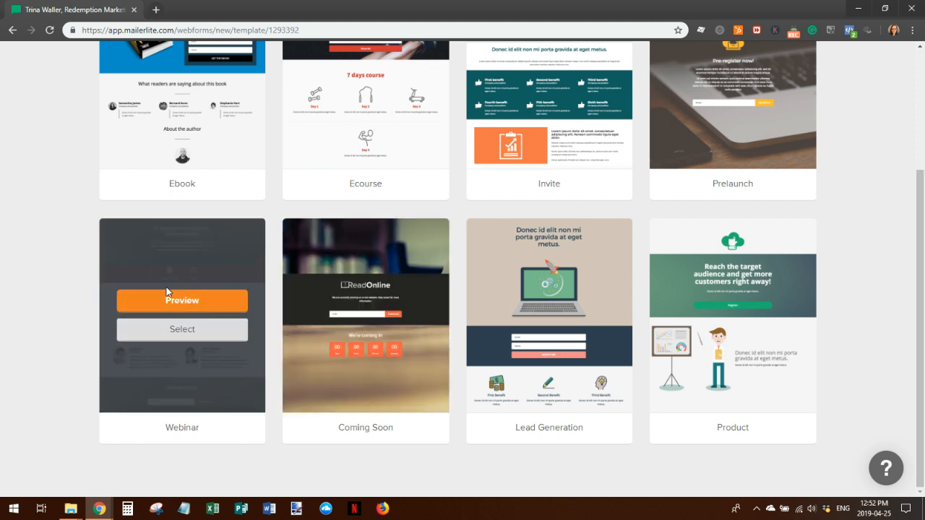
pyautogui.click(182, 327)
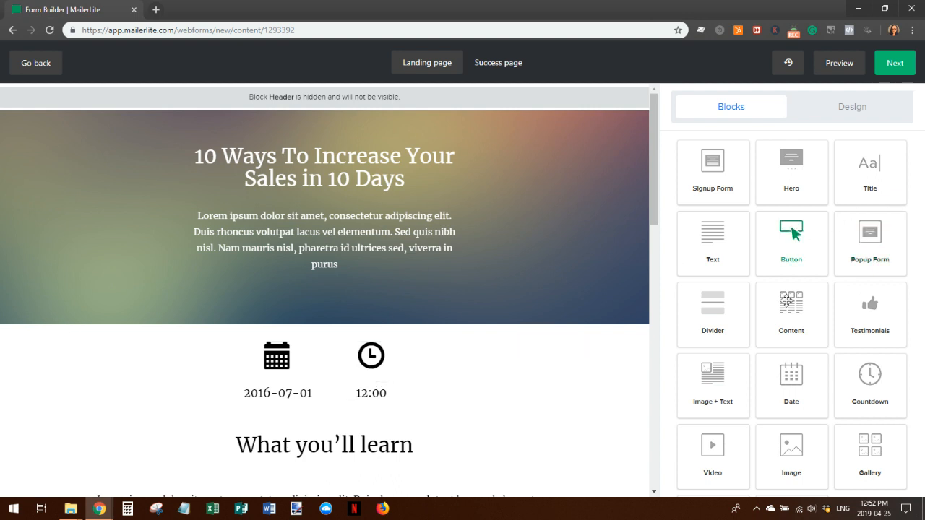
# Add a Countdown block below the hero section
pyautogui.click(380, 353)
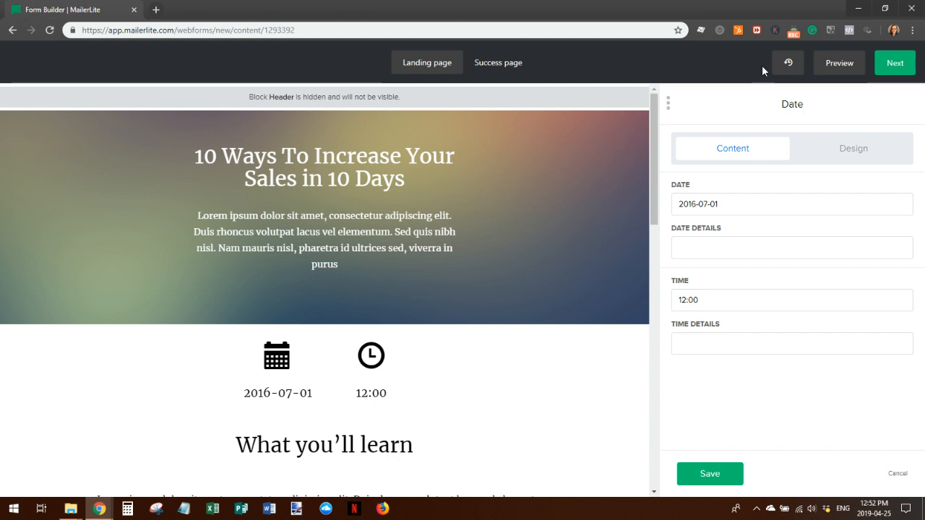
pyautogui.click(711, 475)
pyautogui.scroll(-3, 506, 329)
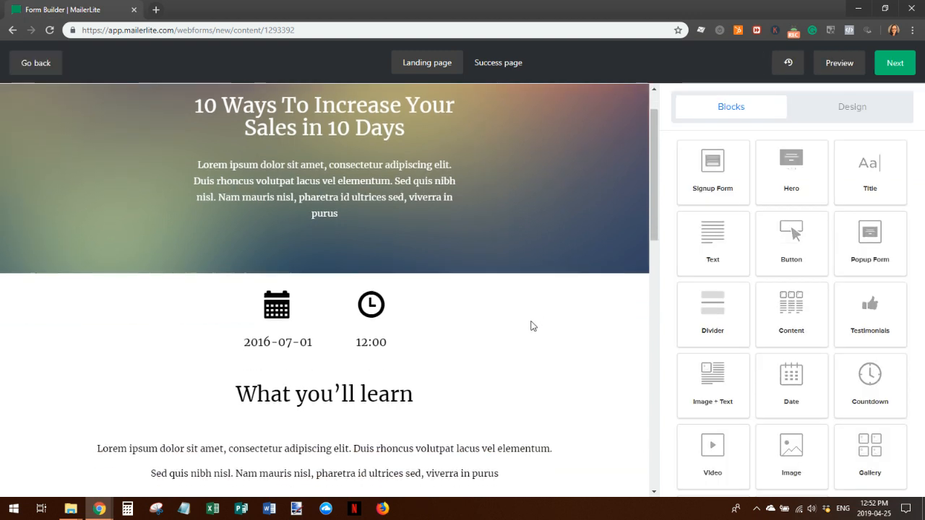
pyautogui.moveTo(867, 383); pyautogui.dragTo(337, 186)
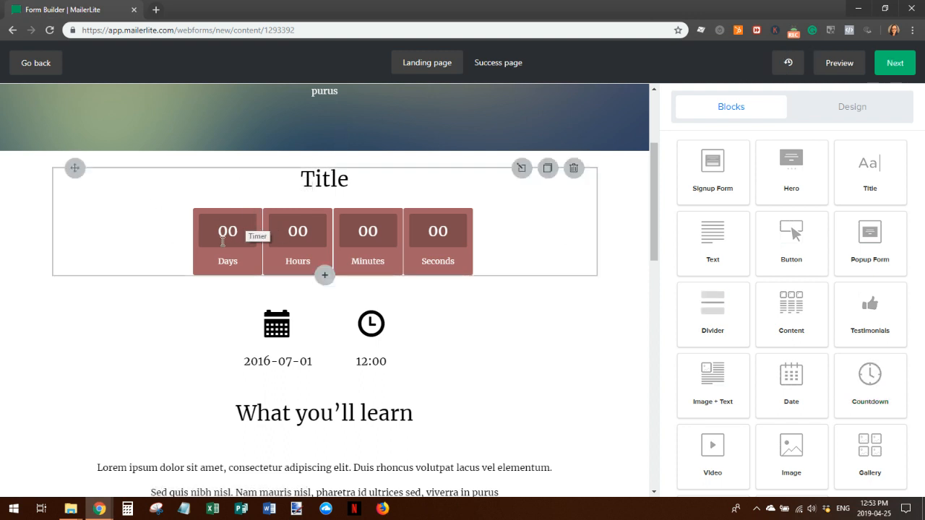
pyautogui.scroll(2, 426, 240)
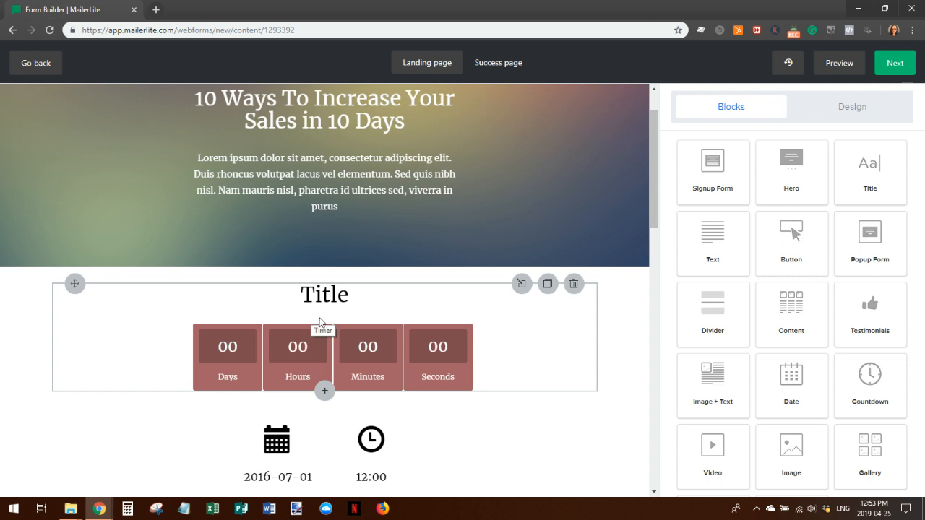
# Title the countdown 'Countdown timer', set it to expire on May 2, 2019, and save
pyautogui.click(277, 356)
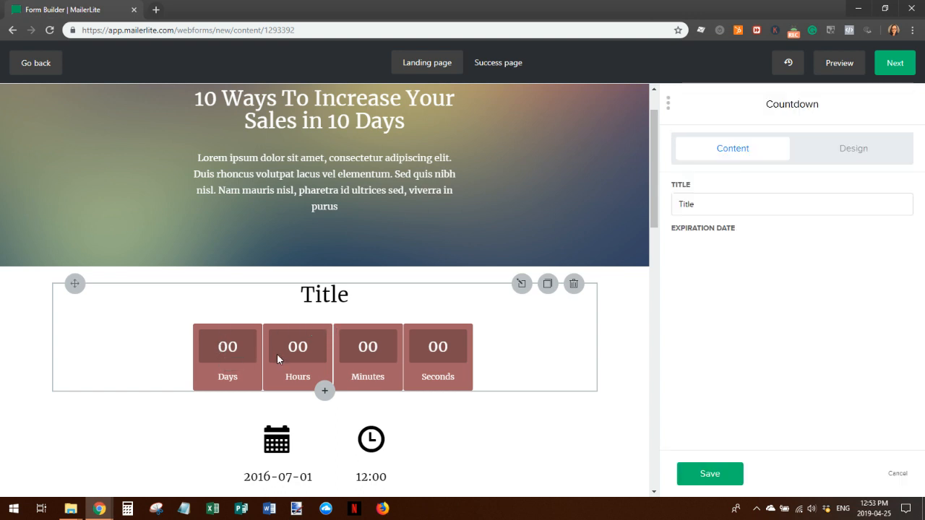
pyautogui.doubleClick(688, 204)
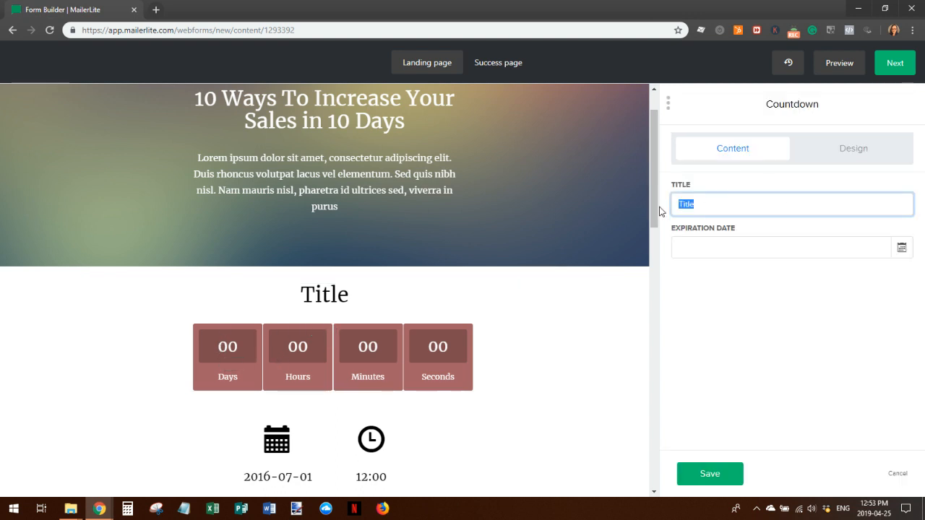
pyautogui.write('Cocun')
pyautogui.press('BackSpace')
pyautogui.press('BackSpace')
pyautogui.press('BackSpace')
pyautogui.write('untdow')
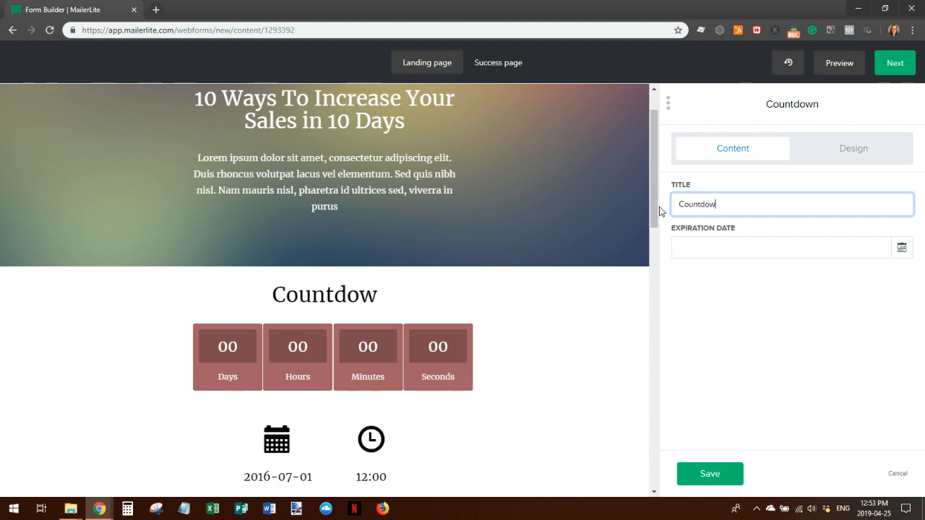
pyautogui.write('n timer')
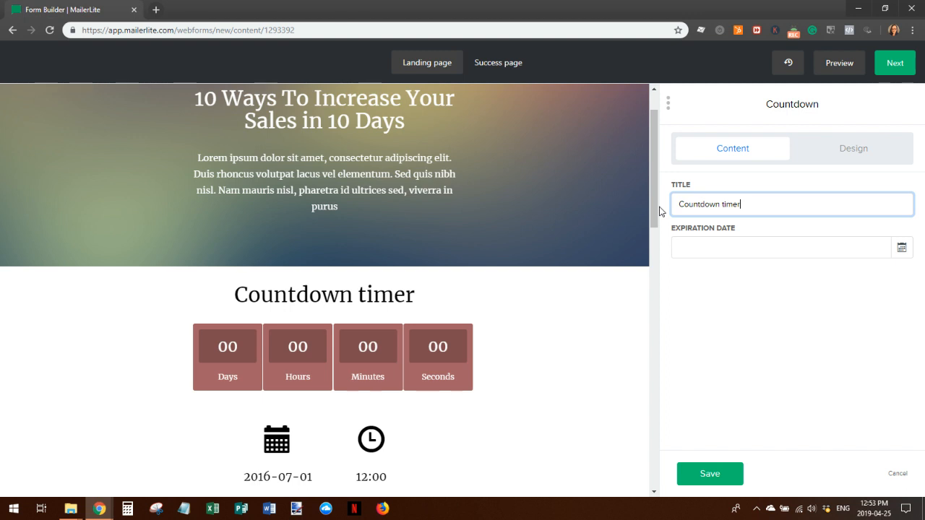
pyautogui.click(901, 248)
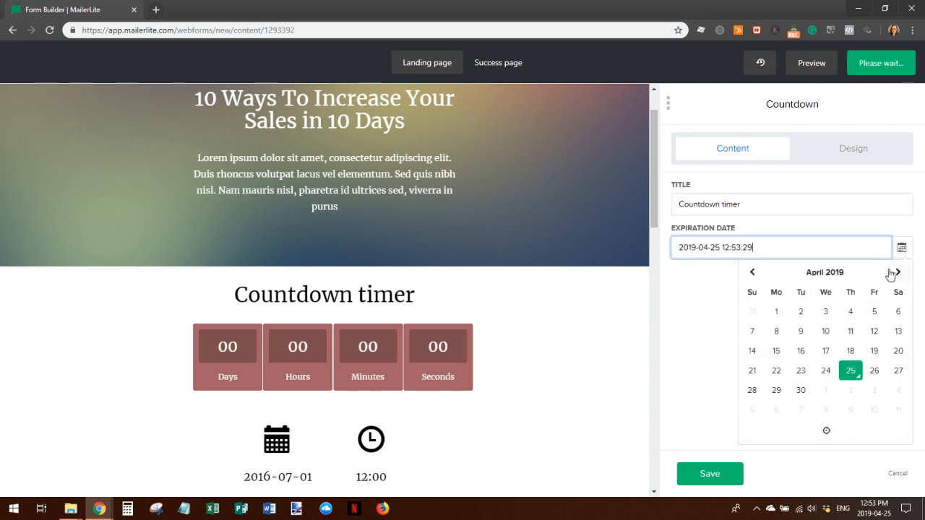
pyautogui.click(898, 272)
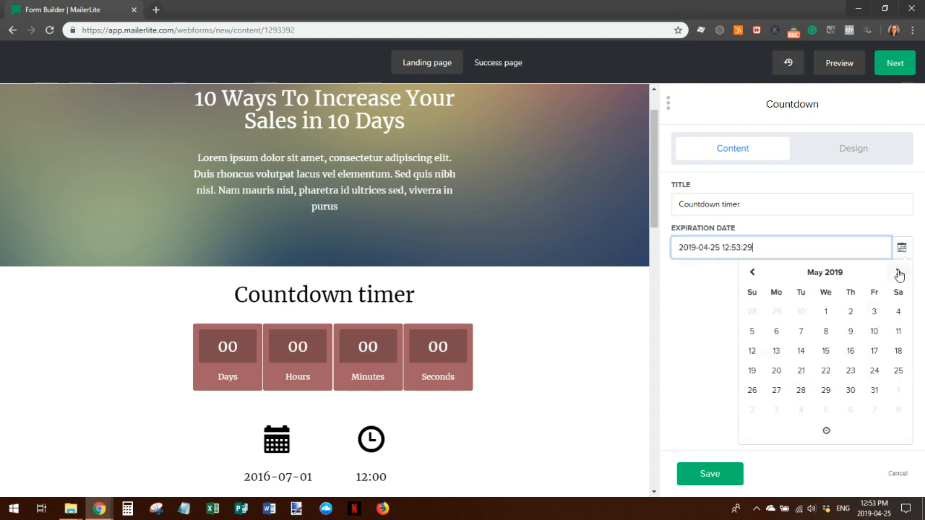
pyautogui.click(851, 314)
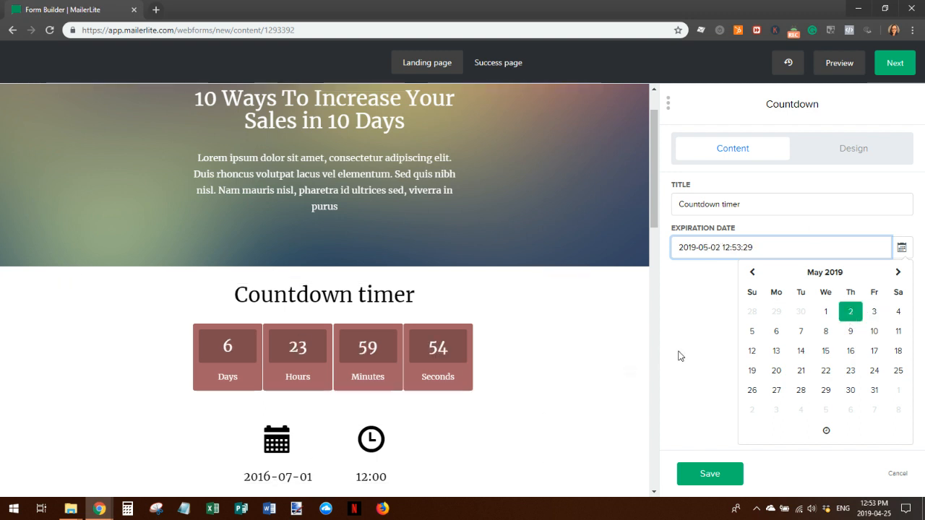
pyautogui.click(707, 475)
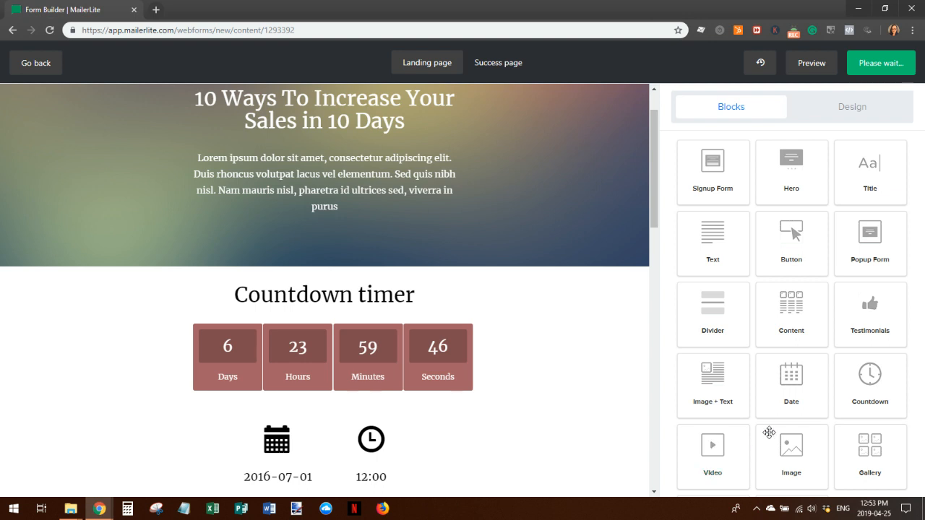
pyautogui.click(474, 380)
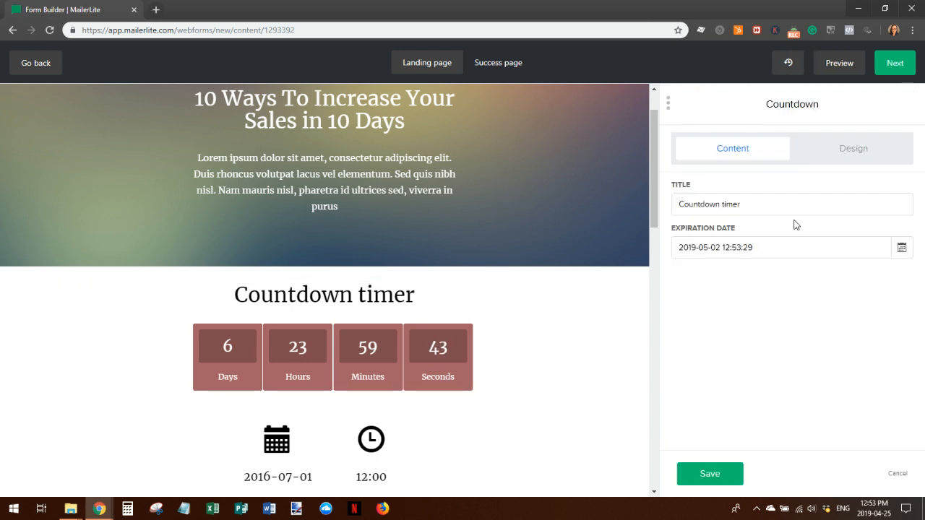
pyautogui.click(853, 152)
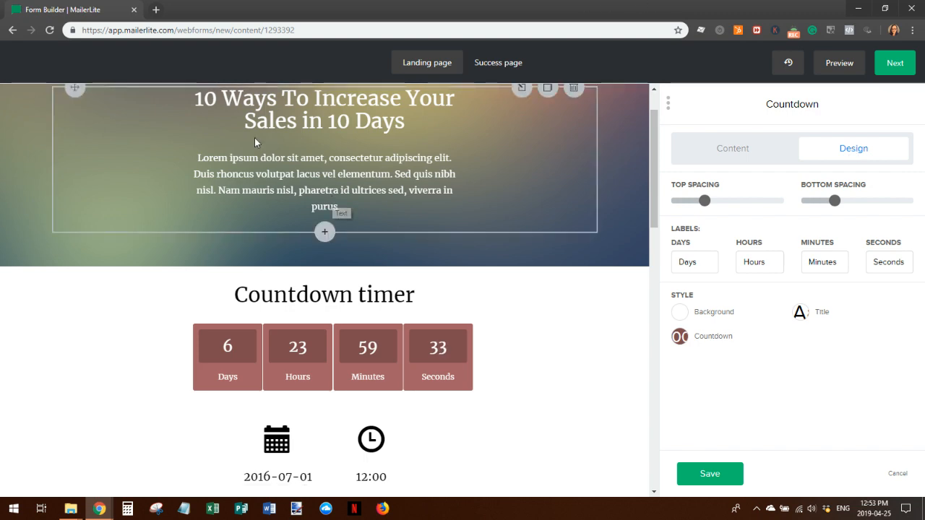
# Raise the countdown block's top spacing to 90, with bottom spacing at 50, and save
pyautogui.scroll(-9, 340, 203)
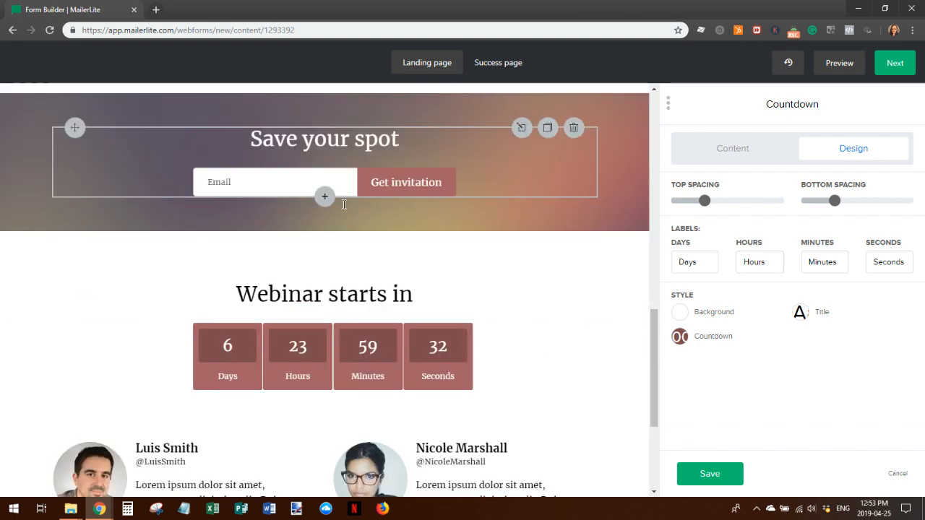
pyautogui.scroll(-3, 344, 204)
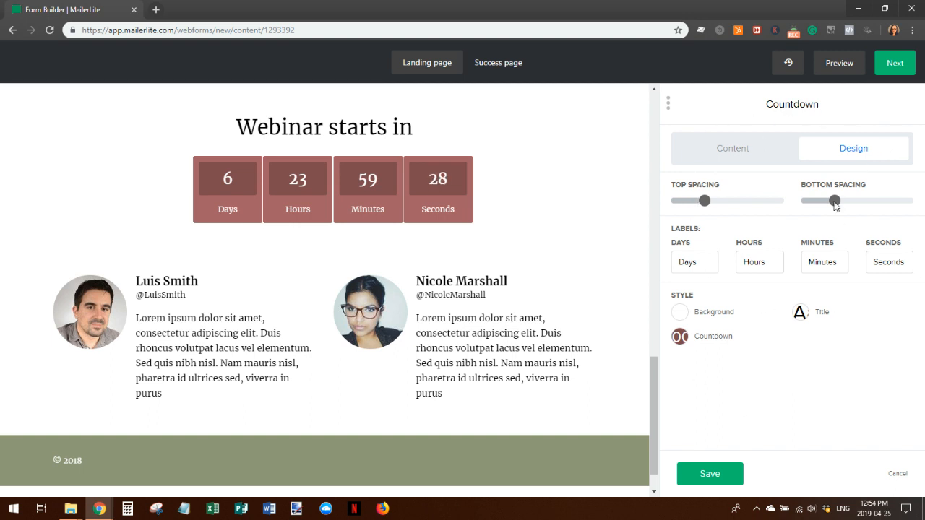
pyautogui.scroll(1, 630, 326)
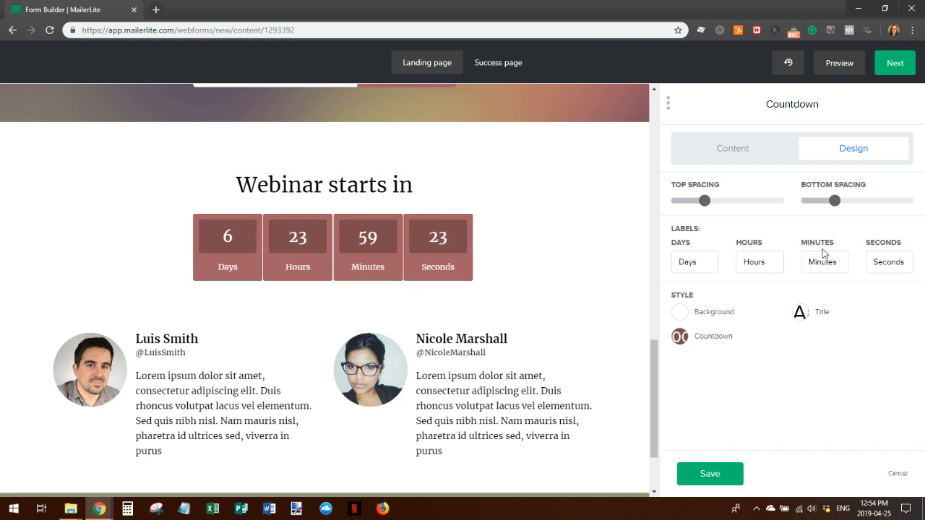
pyautogui.moveTo(832, 206)
pyautogui.moveTo(705, 201); pyautogui.dragTo(857, 210)
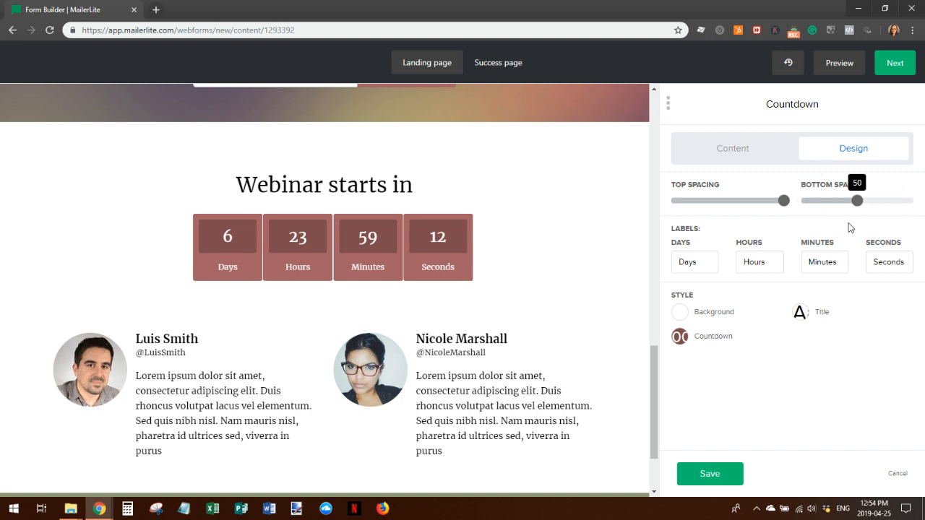
pyautogui.click(709, 475)
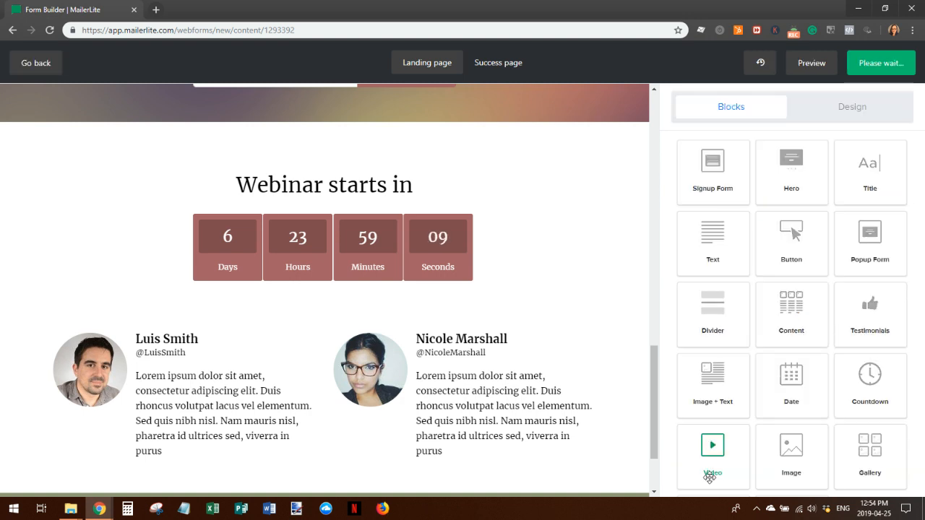
# Set the Webinar countdown's timer background colour to #05427a
pyautogui.click(415, 269)
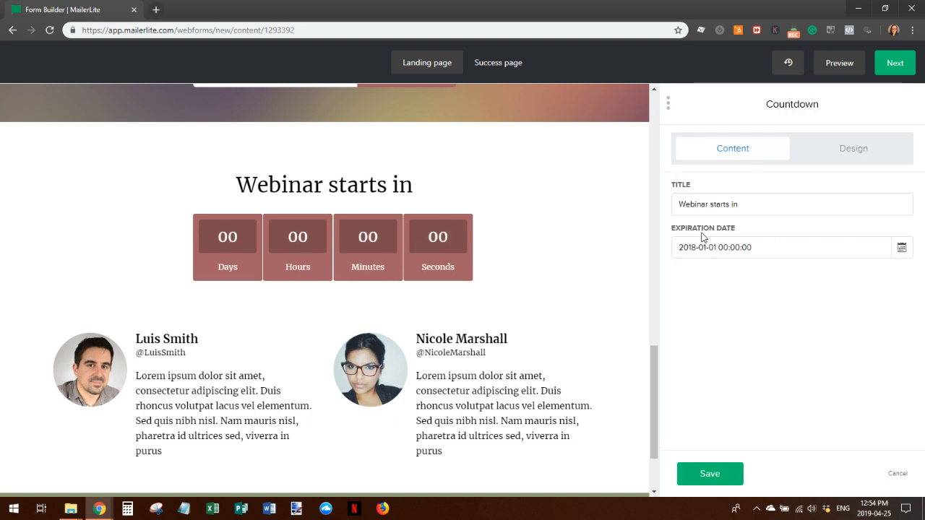
pyautogui.click(855, 151)
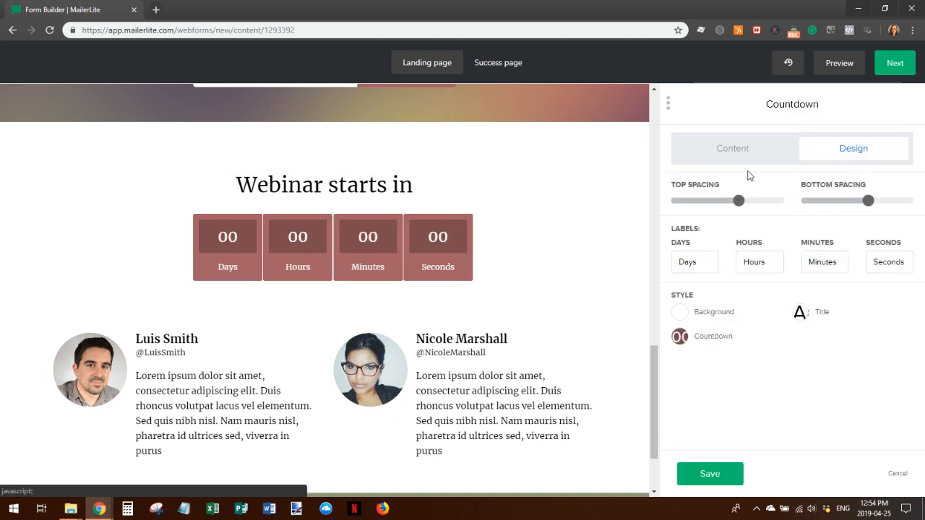
pyautogui.click(681, 313)
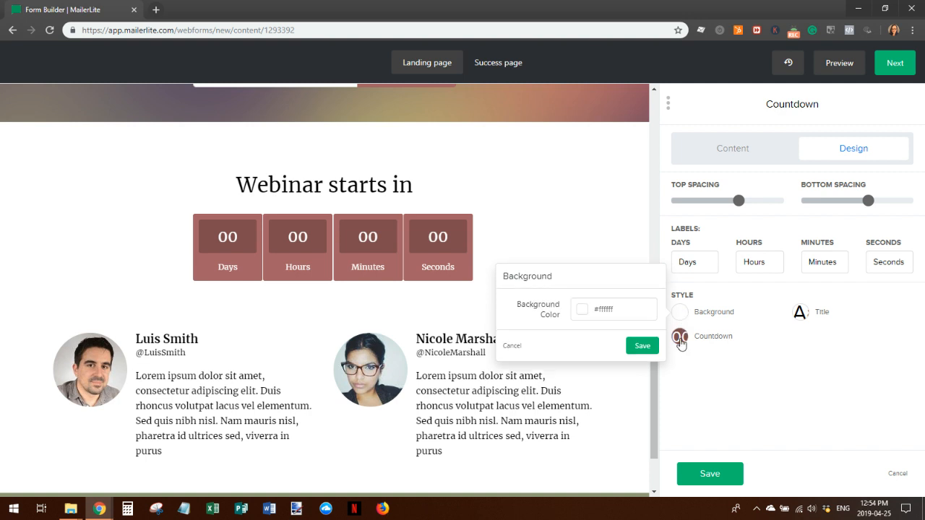
pyautogui.click(681, 338)
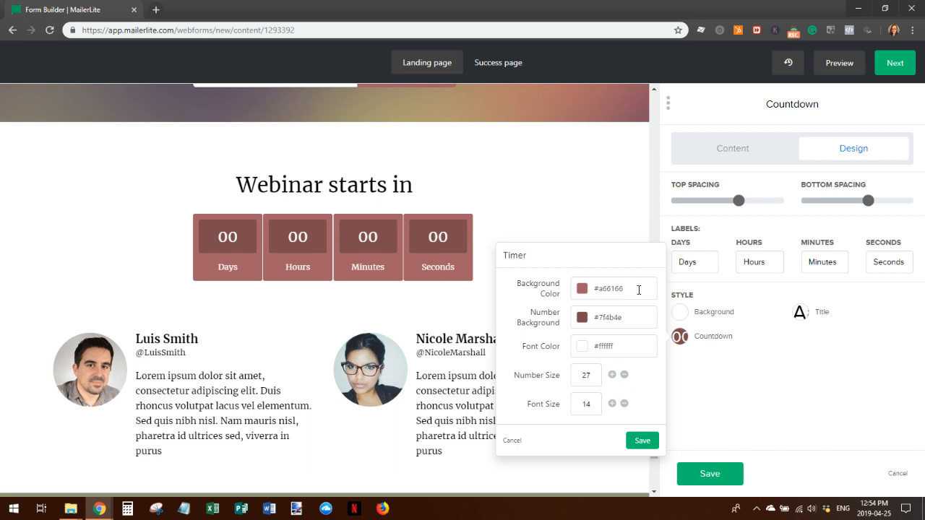
pyautogui.moveTo(617, 289); pyautogui.dragTo(593, 292)
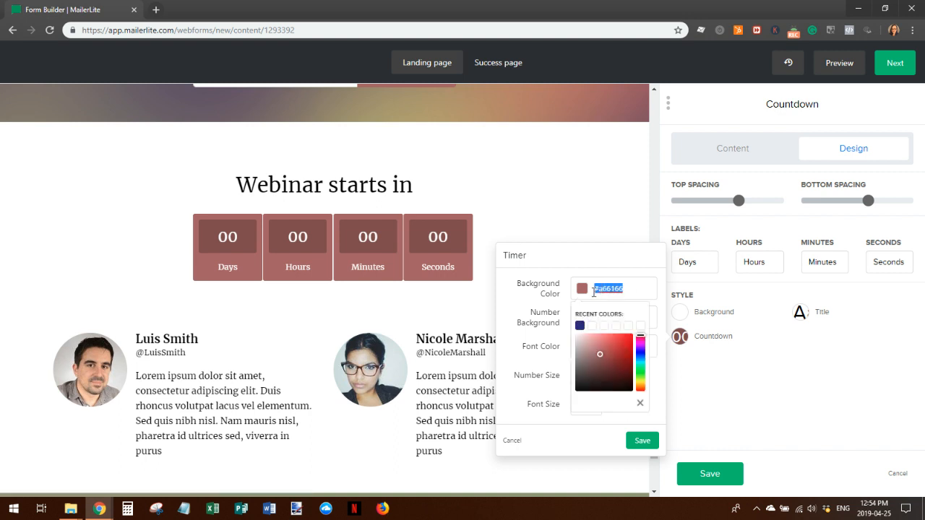
pyautogui.click(594, 291)
pyautogui.write('#a')
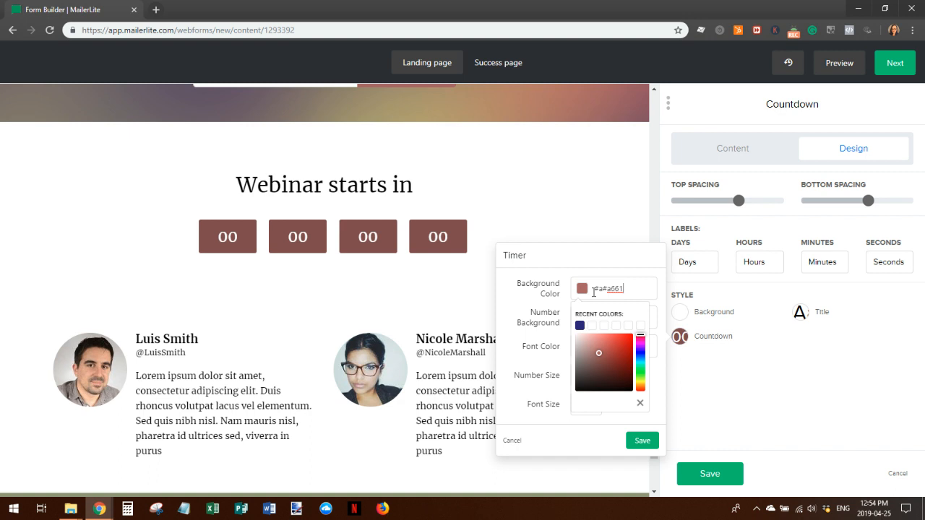
pyautogui.moveTo(620, 288); pyautogui.dragTo(590, 287)
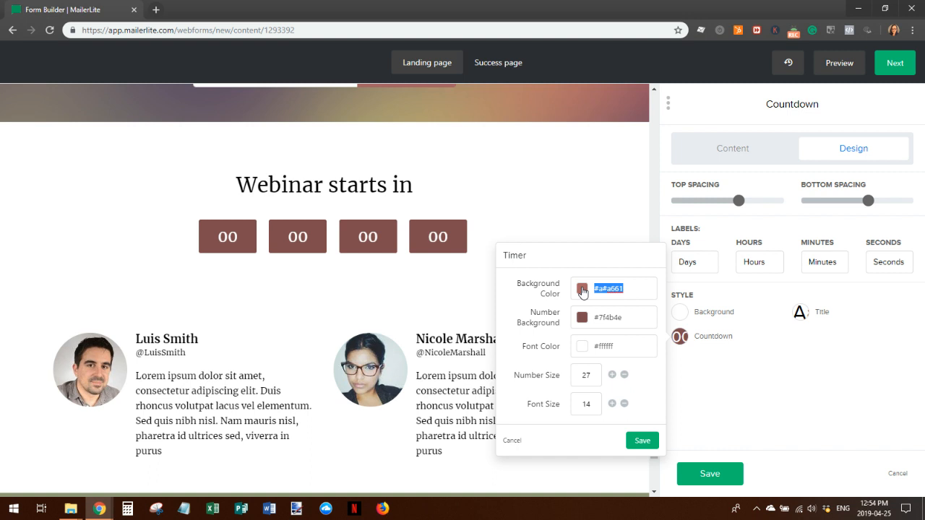
pyautogui.write('#05427a')
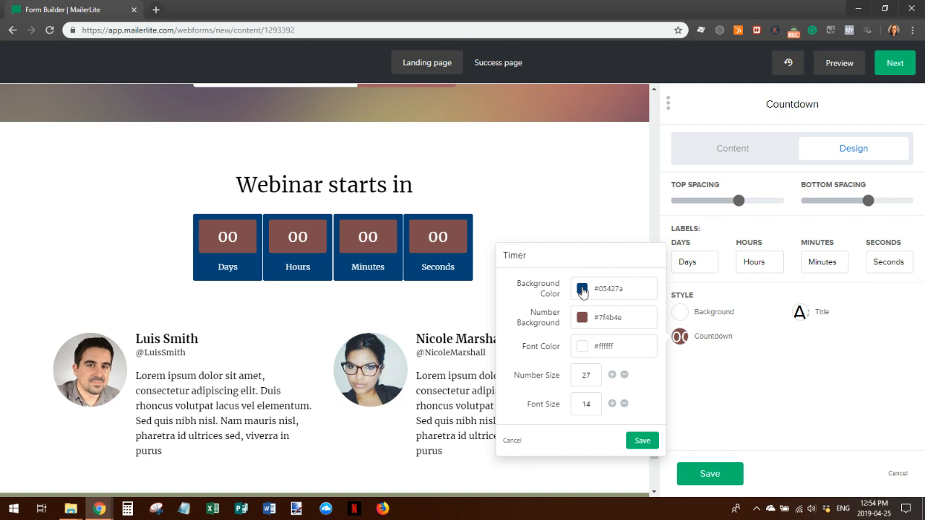
# Set the number background to #e7fefe and the font colour to #05427a, then save
pyautogui.moveTo(645, 316); pyautogui.dragTo(595, 317)
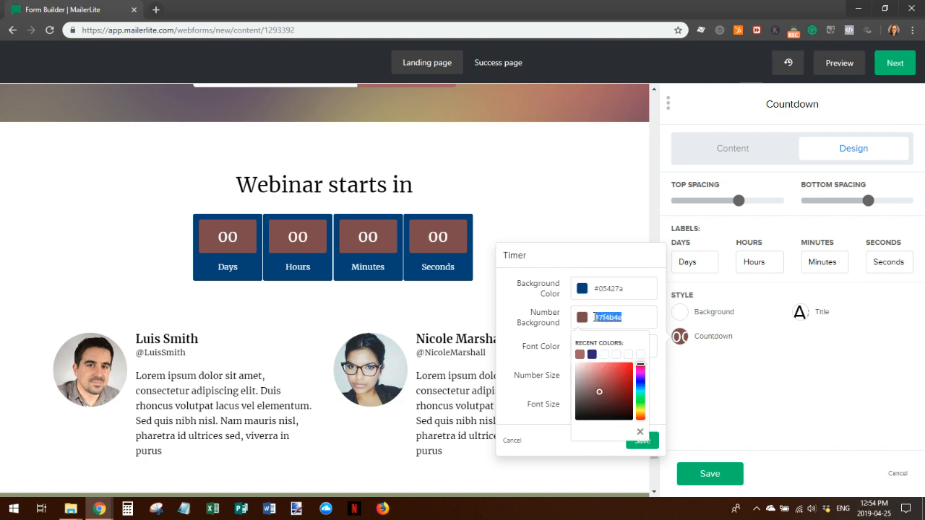
pyautogui.write('#e7fefe')
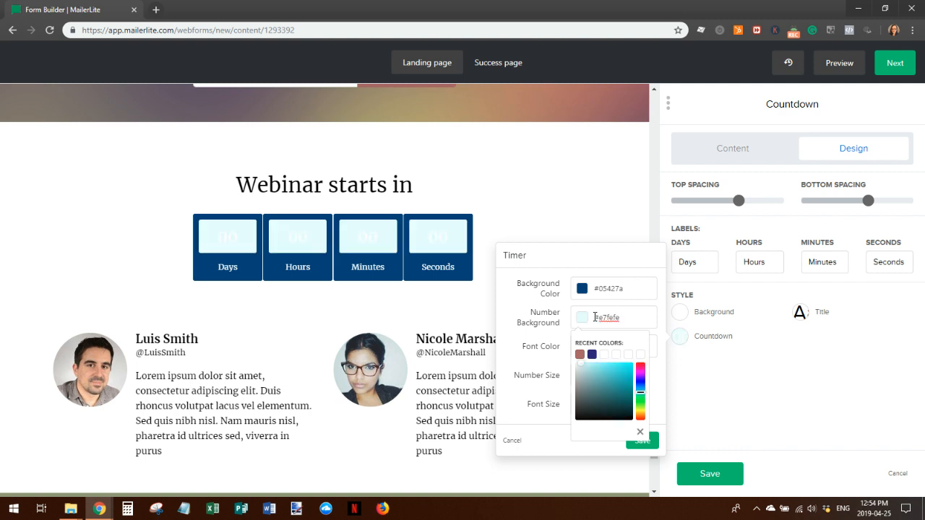
pyautogui.click(546, 355)
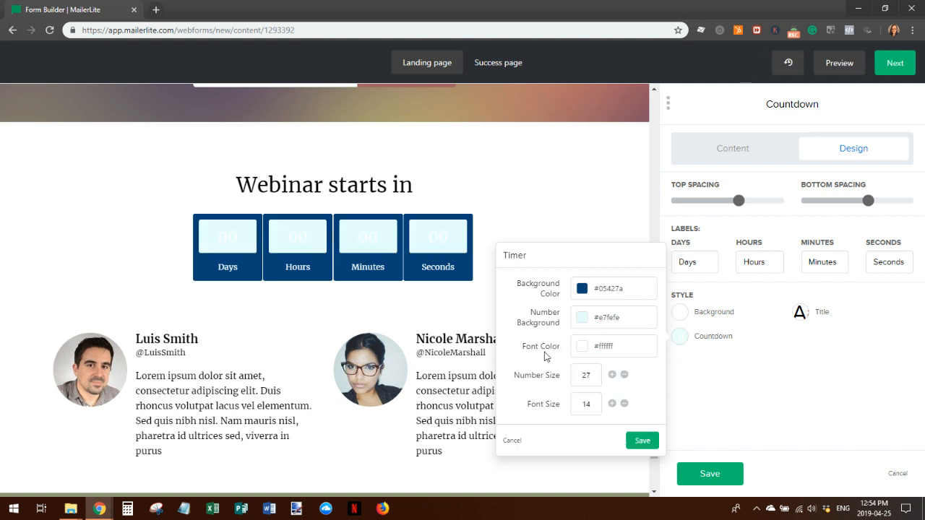
pyautogui.moveTo(621, 347); pyautogui.dragTo(599, 347)
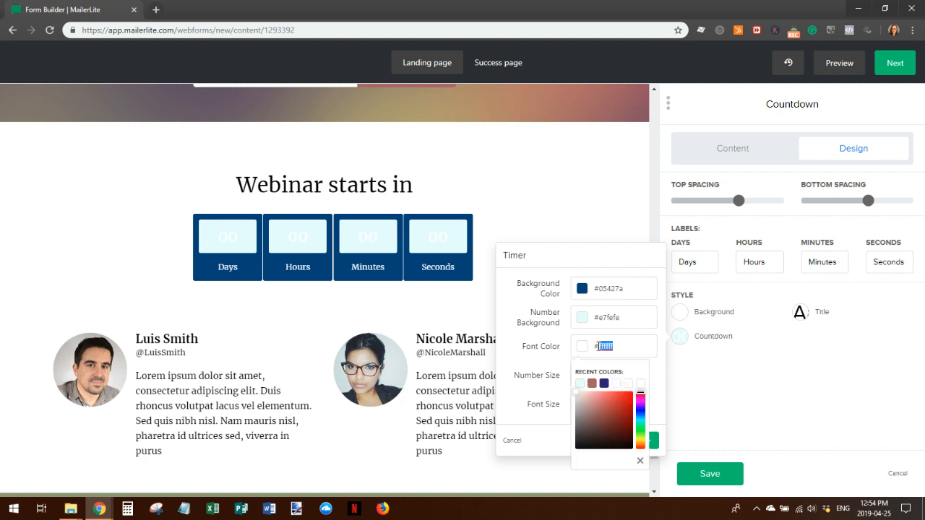
pyautogui.write('05427a')
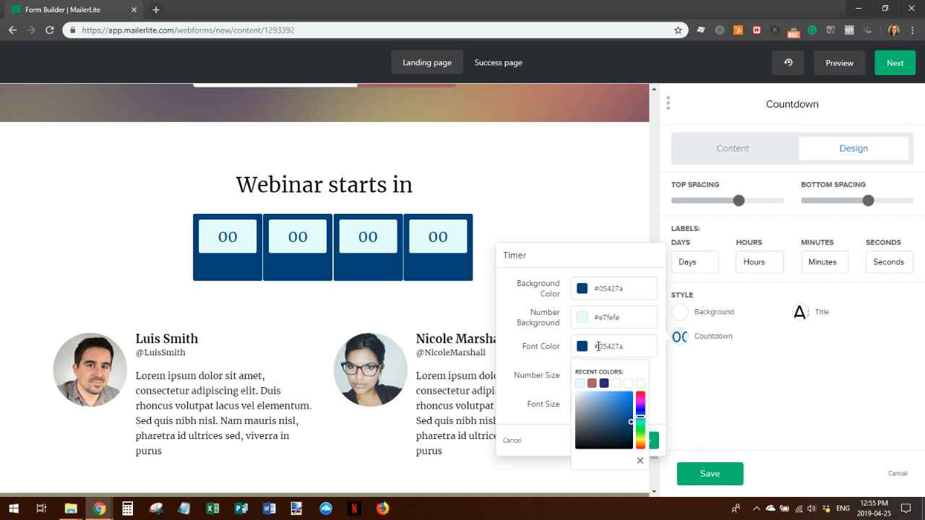
pyautogui.click(516, 348)
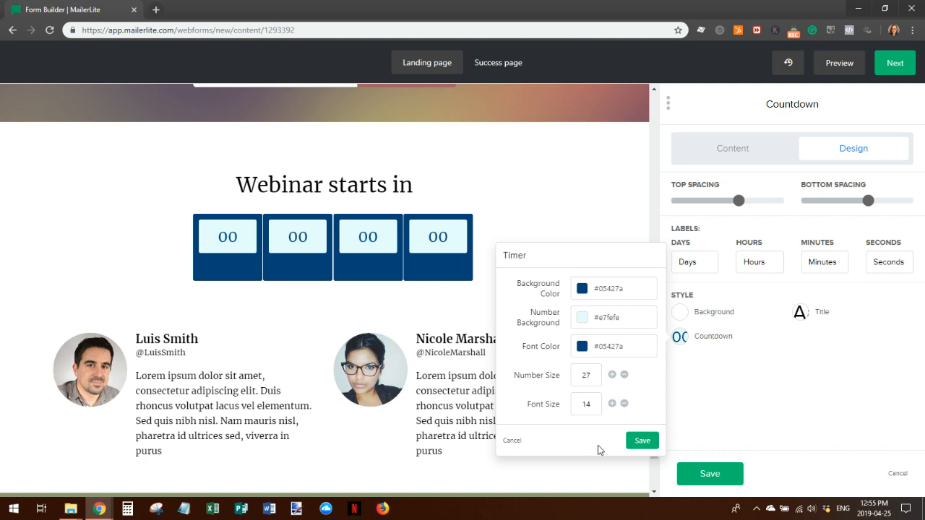
pyautogui.click(642, 443)
pyautogui.scroll(1, 629, 355)
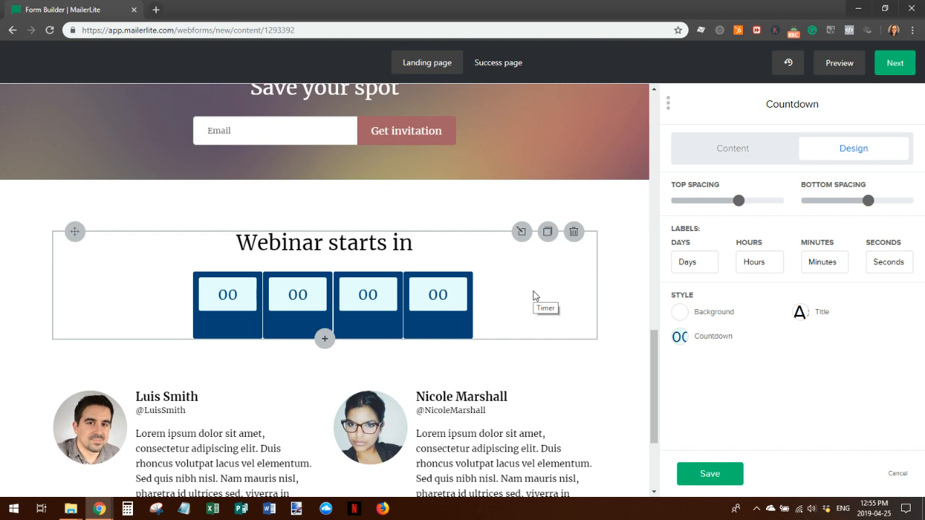
pyautogui.scroll(-3, 535, 262)
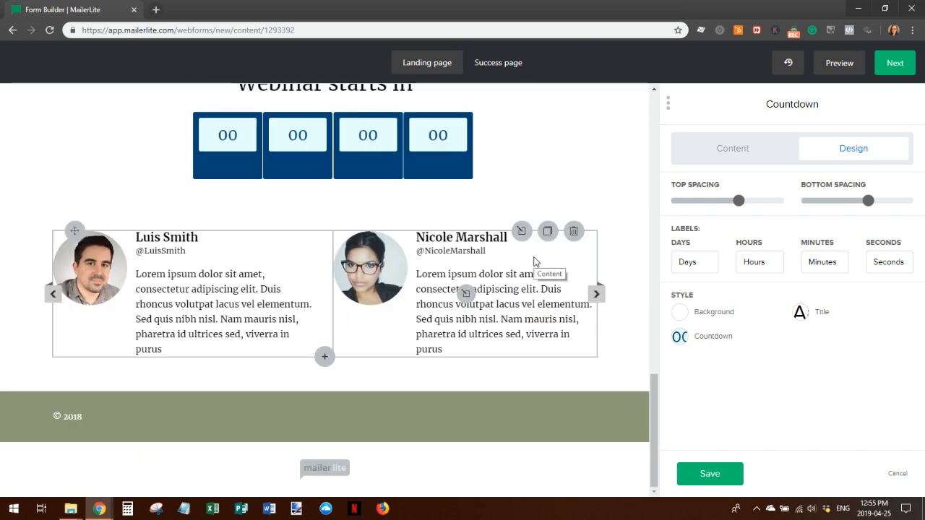
pyautogui.scroll(6, 535, 262)
pyautogui.scroll(10, 535, 263)
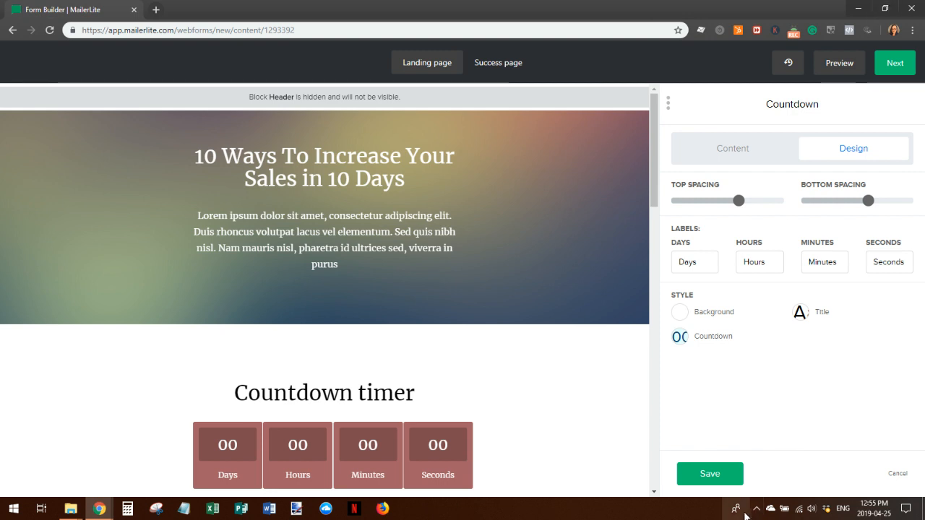
# Save the countdown block and view the page-wide design settings, which use the Merriweather font
pyautogui.click(709, 473)
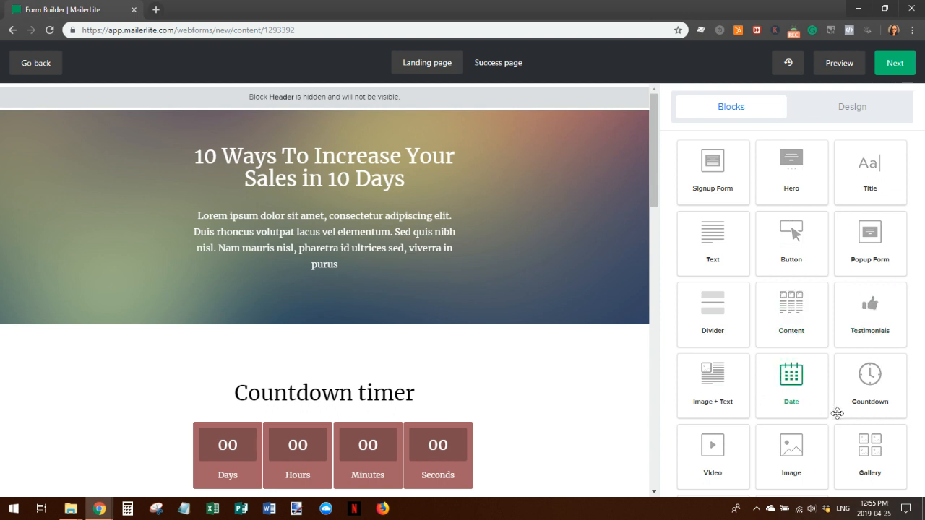
pyautogui.scroll(-1, 711, 393)
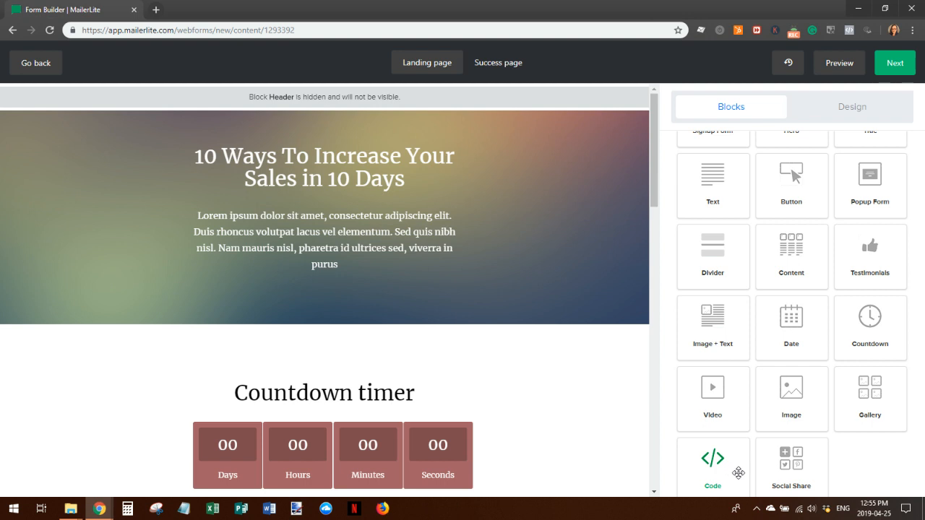
pyautogui.scroll(1, 802, 316)
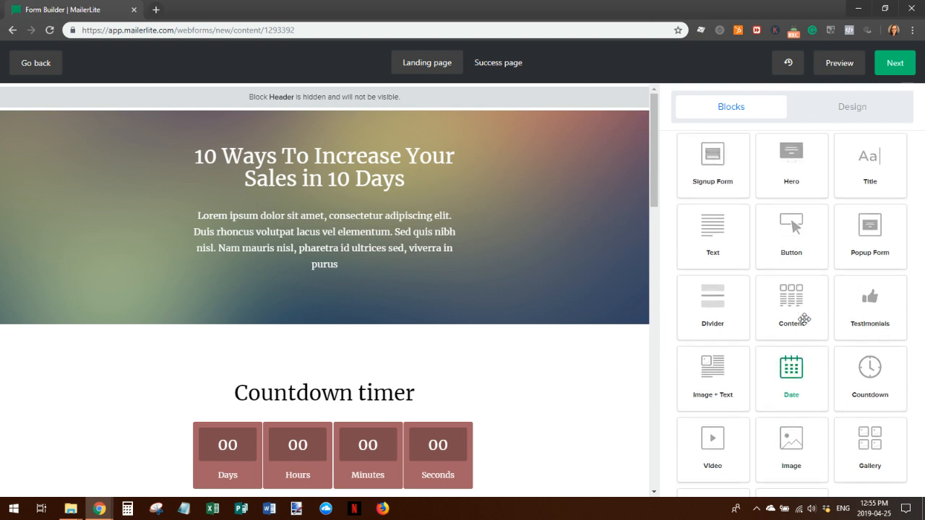
pyautogui.click(856, 109)
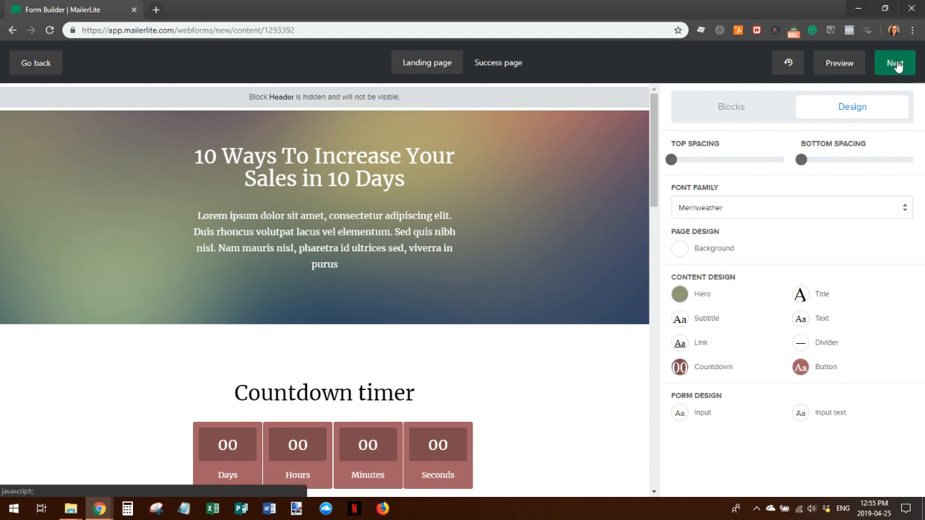
# Look through the success page, then proceed to the landing page's Page settings
pyautogui.click(495, 64)
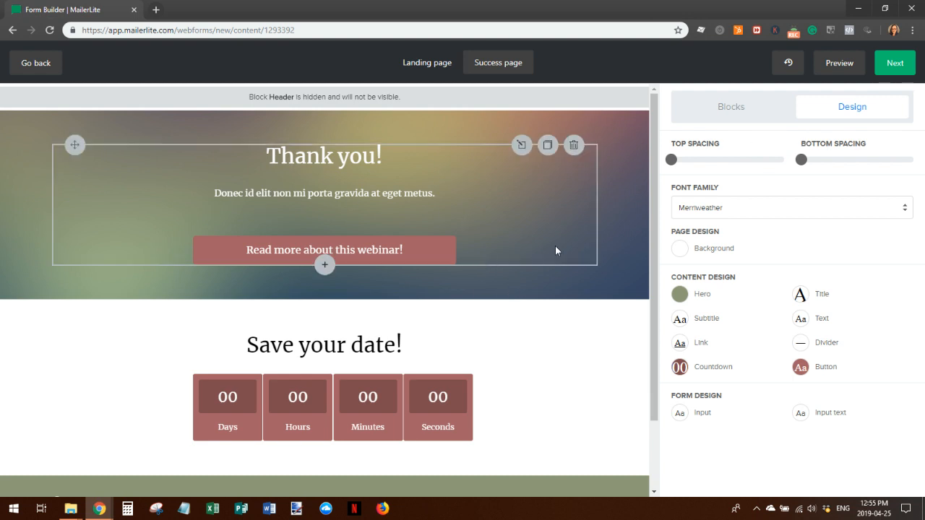
pyautogui.scroll(-1, 571, 217)
pyautogui.scroll(1, 542, 365)
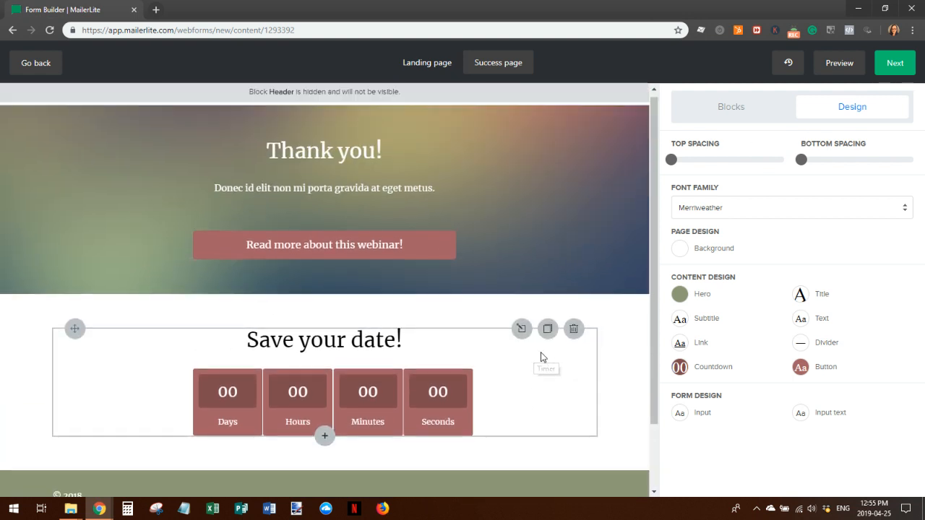
pyautogui.click(893, 63)
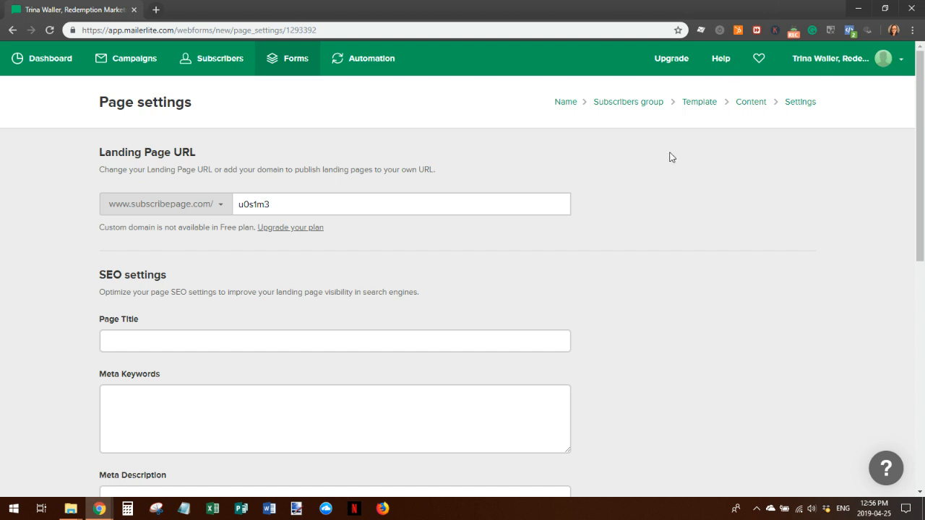
# Create a new Regular email campaign from the Campaigns section
pyautogui.click(125, 61)
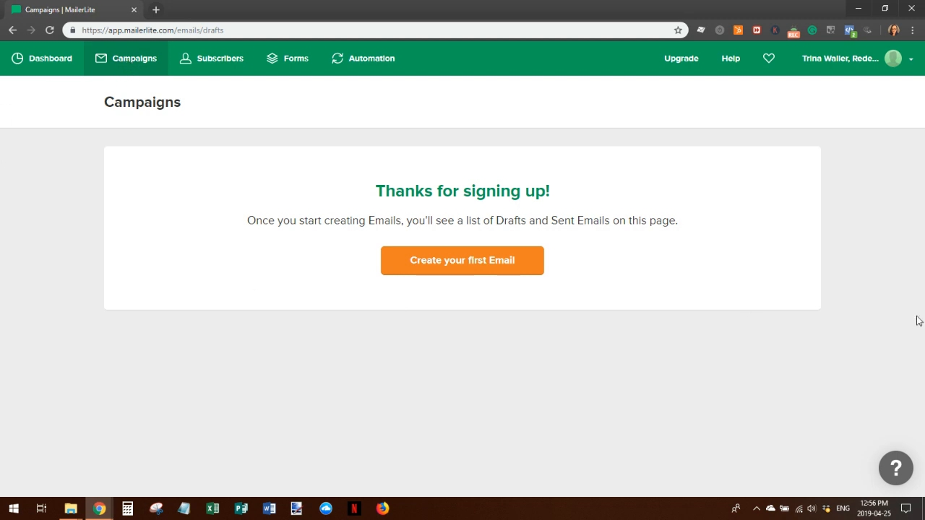
pyautogui.click(477, 256)
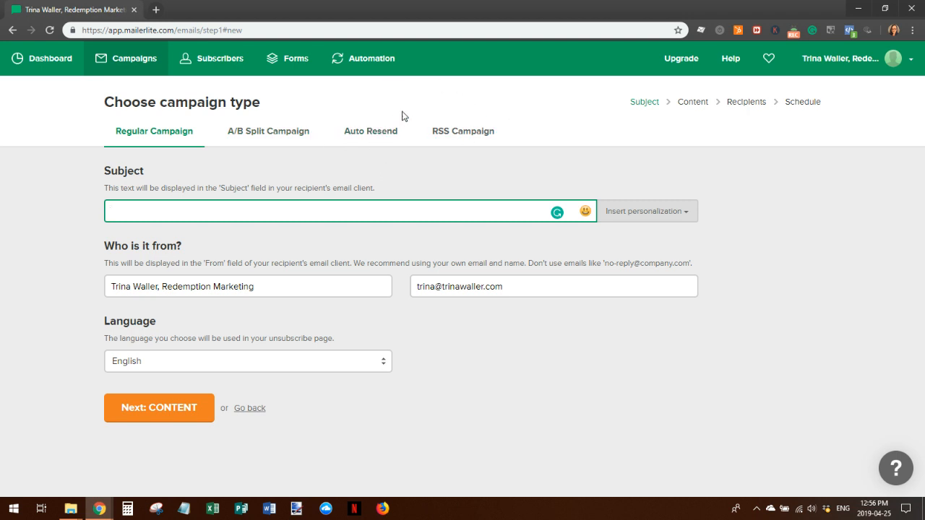
# Switch to the Auto Resend campaign type, which is unavailable on the Free plan
pyautogui.click(373, 133)
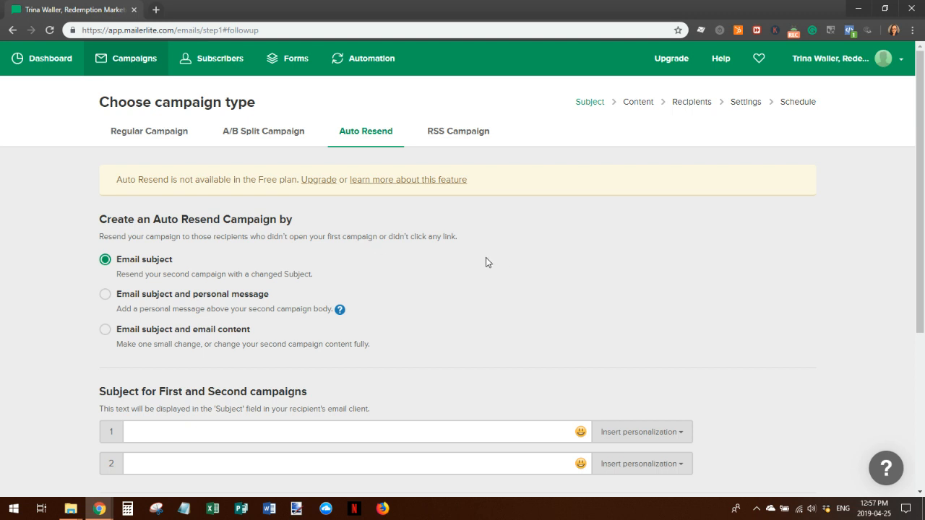
pyautogui.scroll(-3, 615, 256)
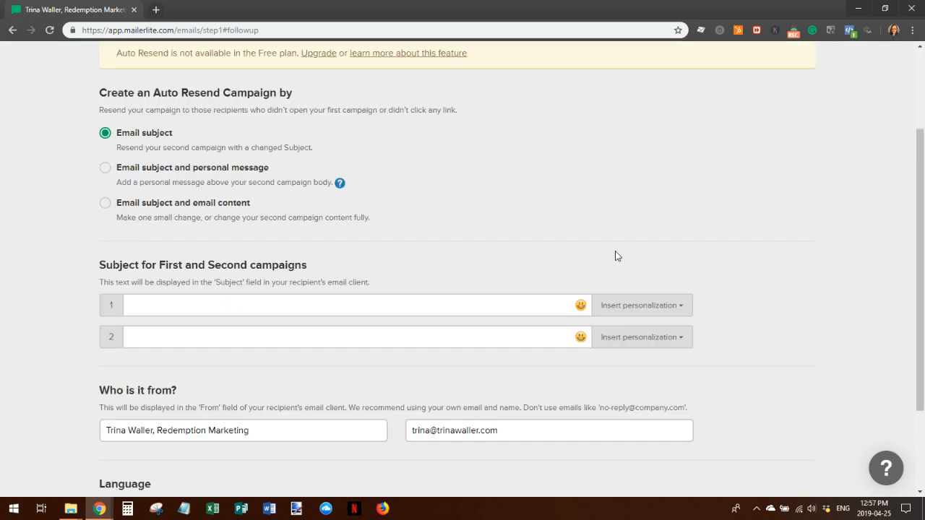
pyautogui.scroll(-1, 710, 310)
pyautogui.scroll(4, 710, 308)
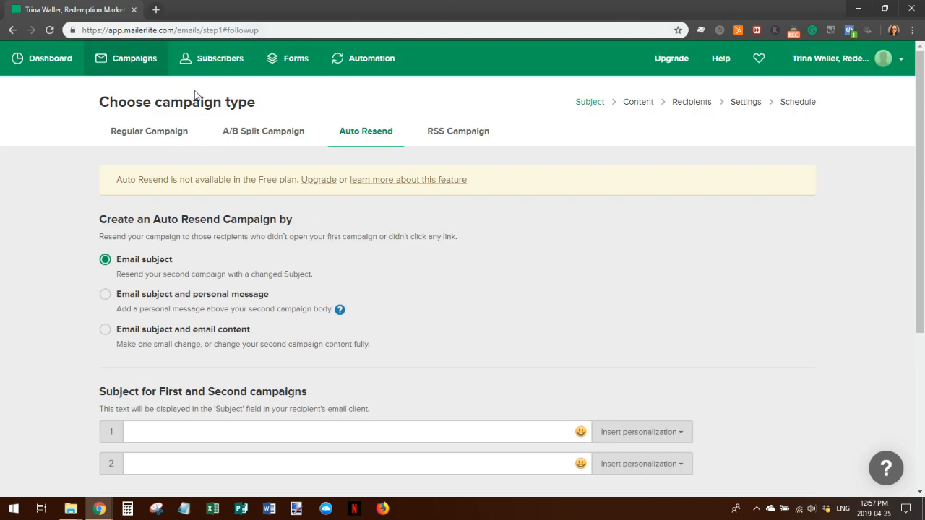
# Start a regular campaign and enter the subject 'Test Regular Campaign'
pyautogui.click(143, 138)
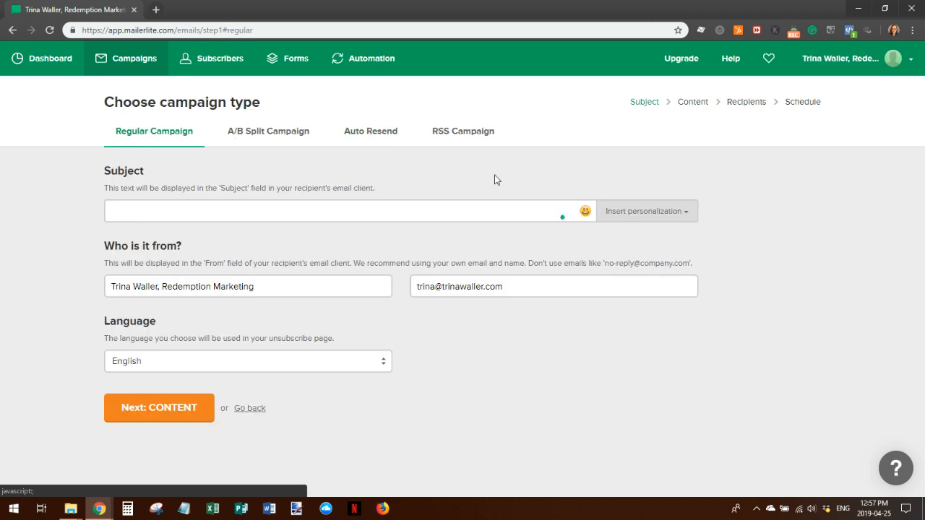
pyautogui.click(157, 206)
pyautogui.write('Test Regular Campagin')
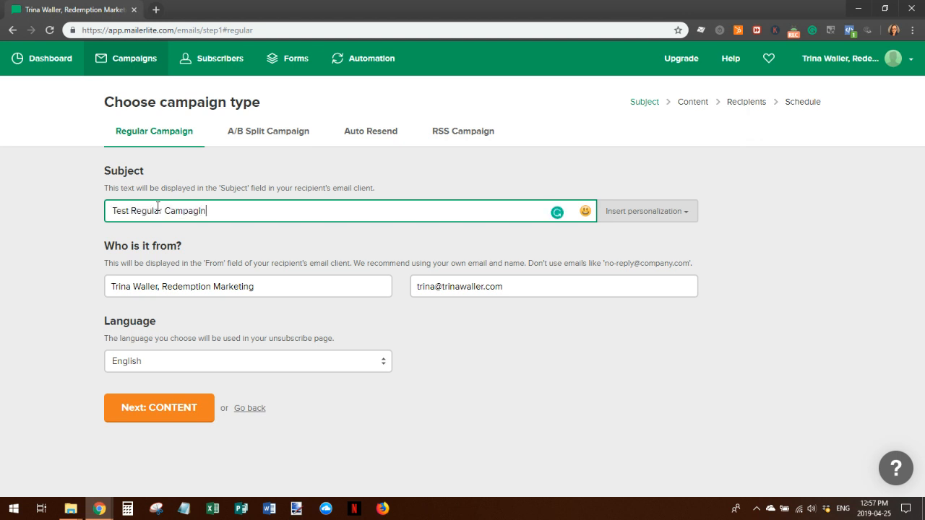
pyautogui.write('gg')
pyautogui.press('BackSpace')
pyautogui.press('BackSpace')
pyautogui.write('ig')
# Add a devil emoji and the subscriber's name to the subject, spaced apart, then continue to content
pyautogui.click(584, 212)
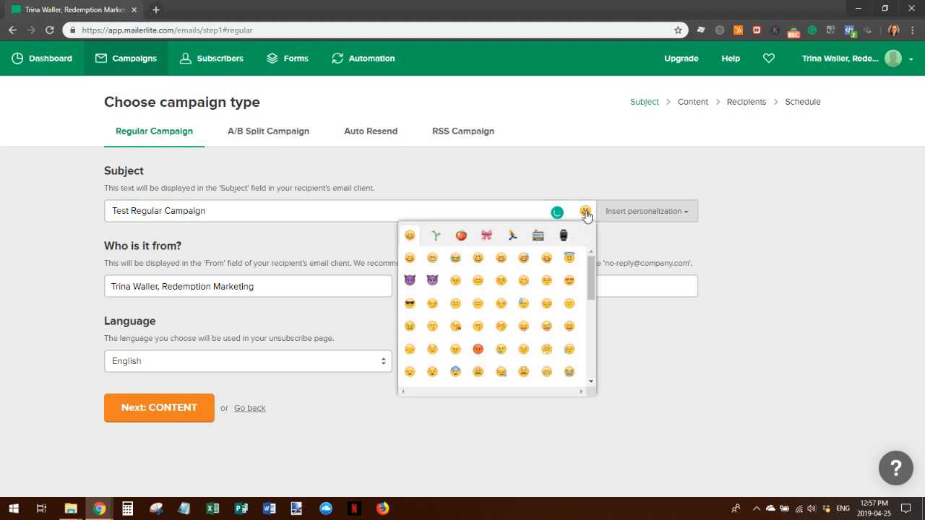
pyautogui.click(410, 281)
pyautogui.click(658, 208)
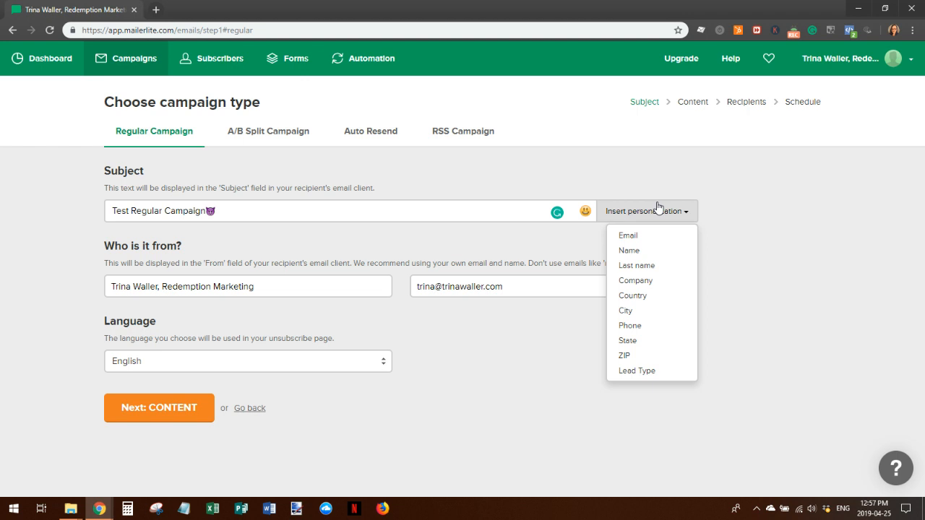
pyautogui.click(642, 250)
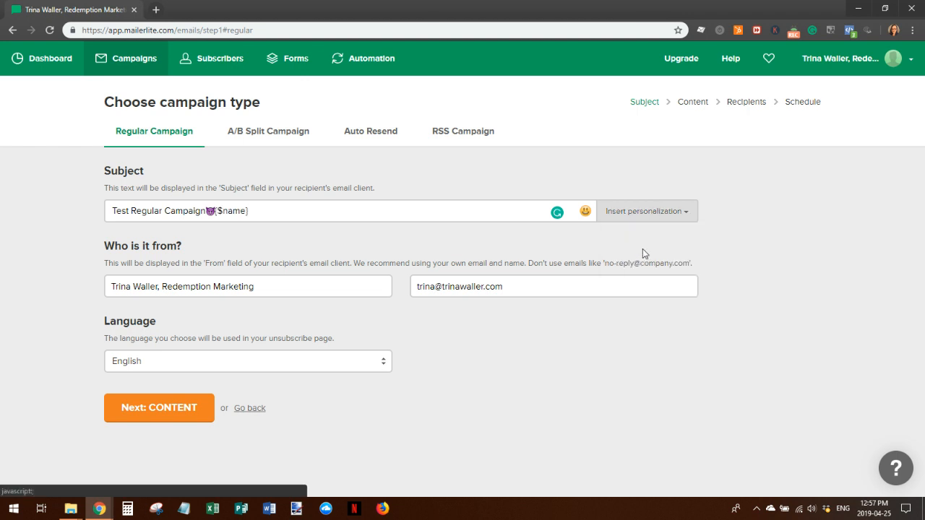
pyautogui.click(211, 210)
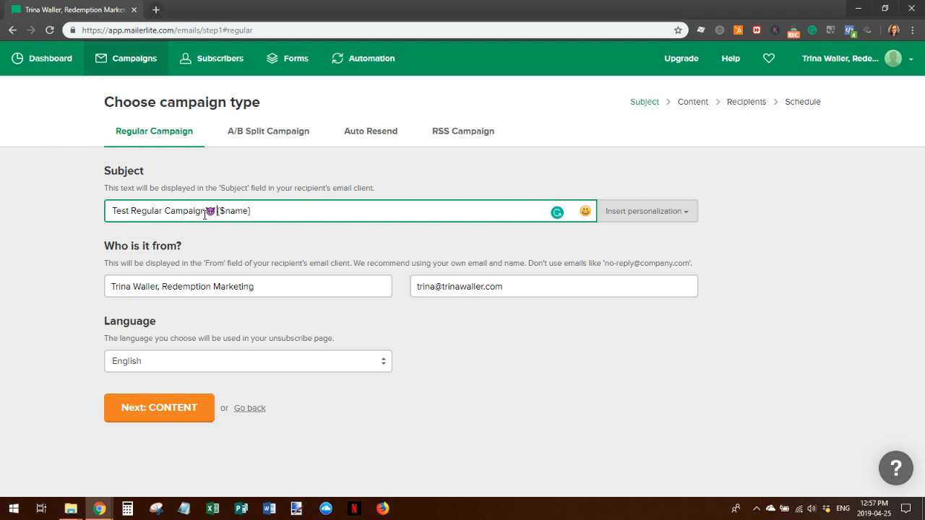
pyautogui.click(207, 210)
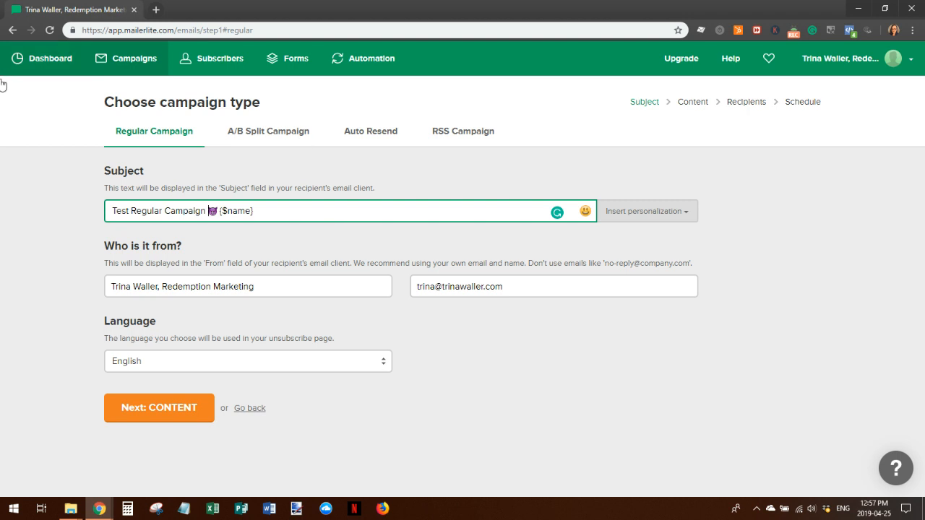
pyautogui.click(170, 412)
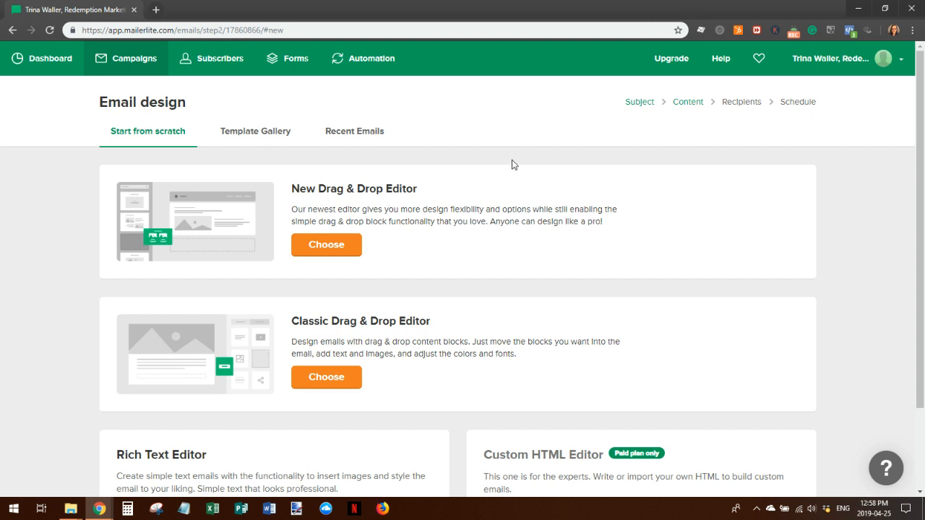
# Browse the Template Gallery, then return to Start from scratch and pick the new drag-and-drop editor
pyautogui.scroll(-2, 712, 279)
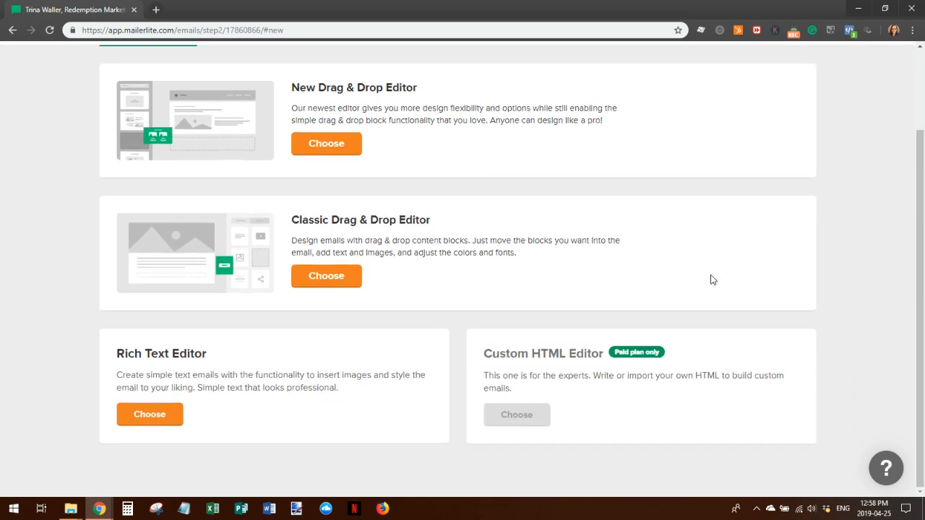
pyautogui.scroll(2, 712, 280)
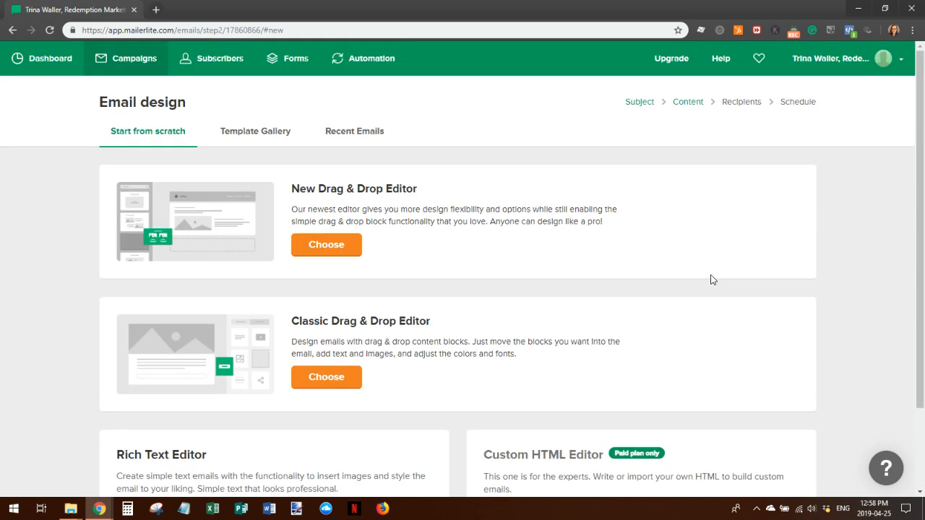
pyautogui.click(255, 131)
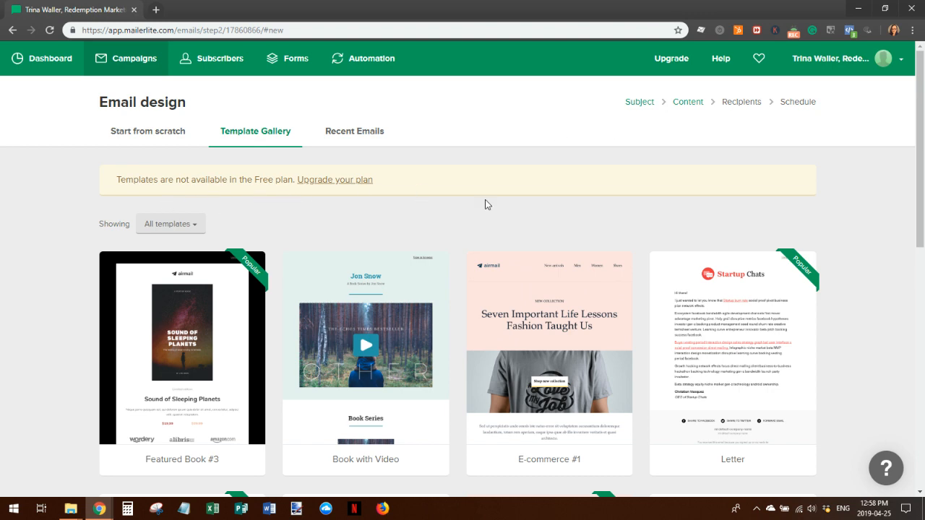
pyautogui.scroll(-4, 701, 227)
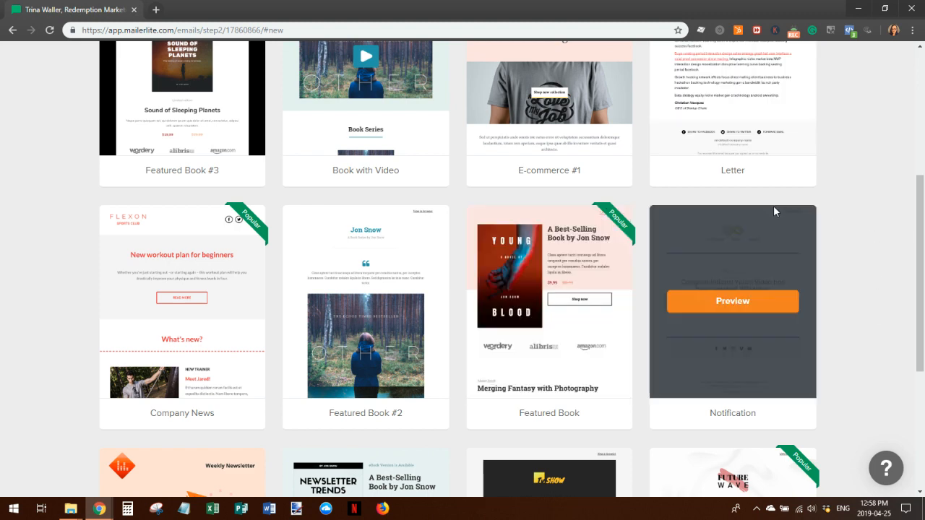
pyautogui.scroll(-1, 771, 216)
pyautogui.scroll(-3, 771, 217)
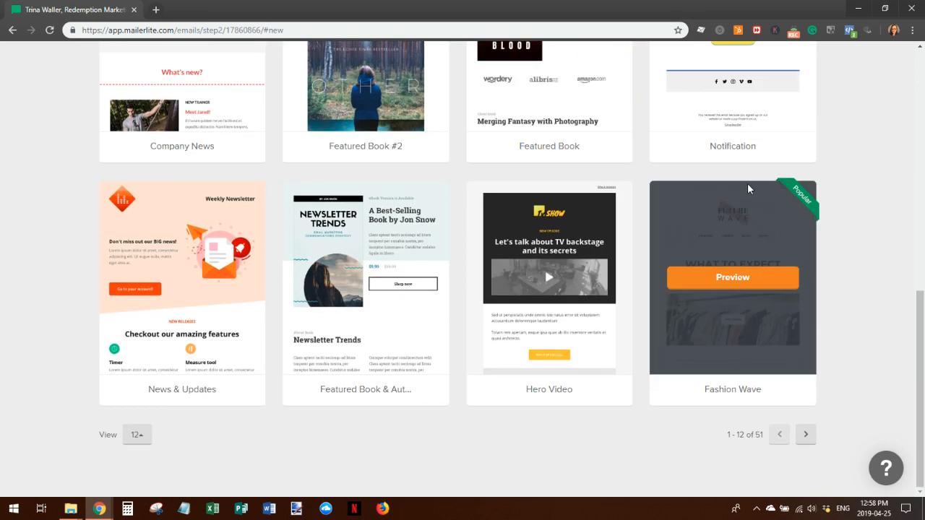
pyautogui.scroll(3, 665, 116)
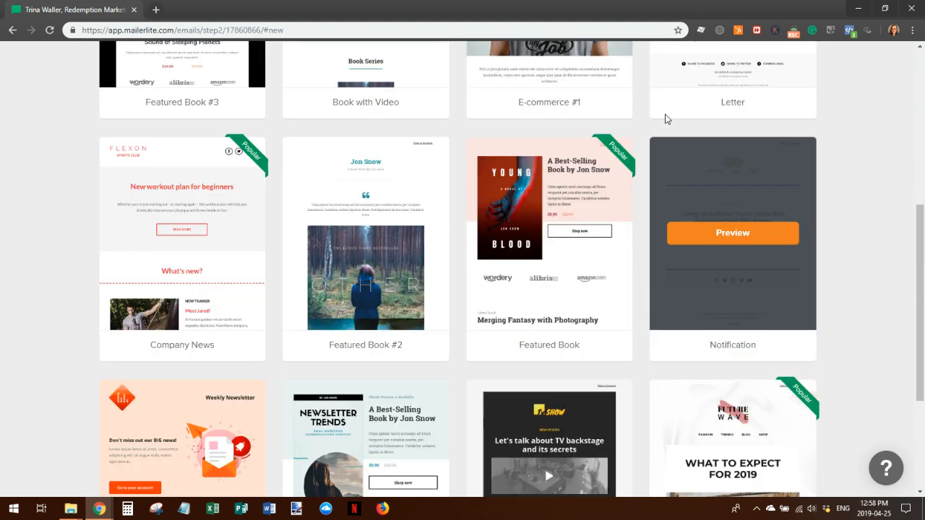
pyautogui.scroll(5, 665, 115)
pyautogui.click(151, 133)
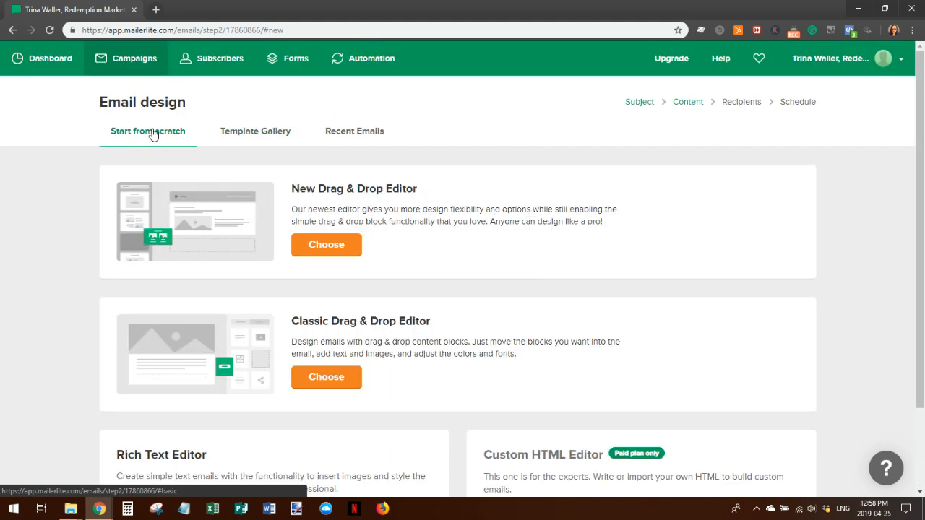
pyautogui.click(334, 245)
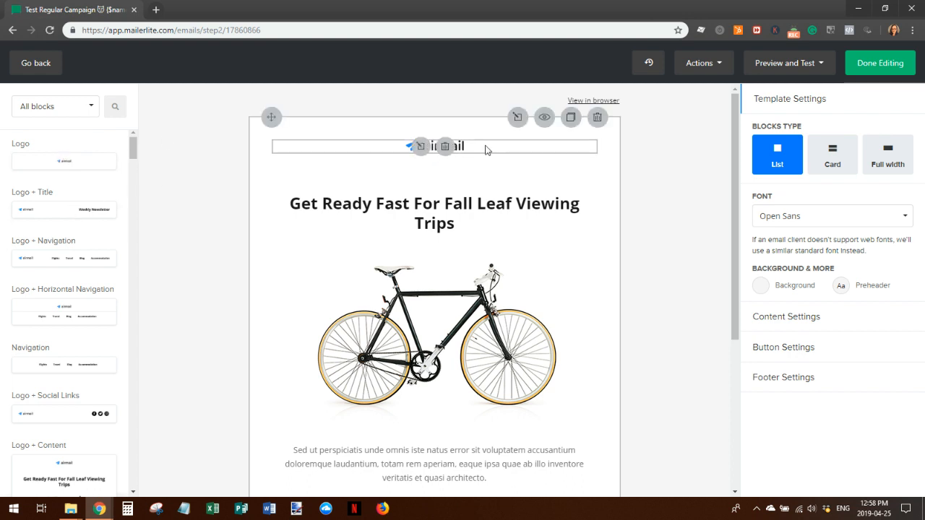
# Inspect the airmail logo block's settings without changes and look through the block categories
pyautogui.click(417, 146)
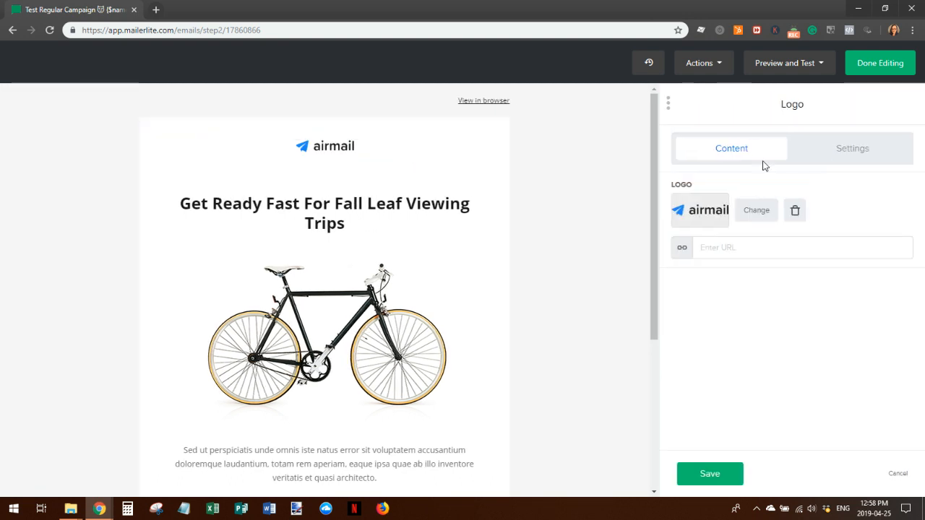
pyautogui.click(898, 473)
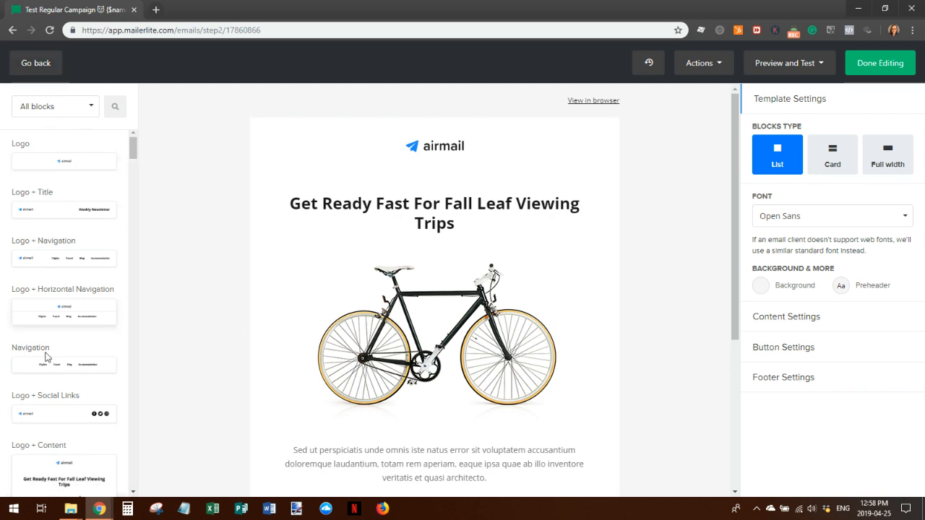
pyautogui.moveTo(133, 149)
pyautogui.mouseDown()
pyautogui.moveTo(141, 327)
pyautogui.moveTo(135, 141)
pyautogui.mouseUp()
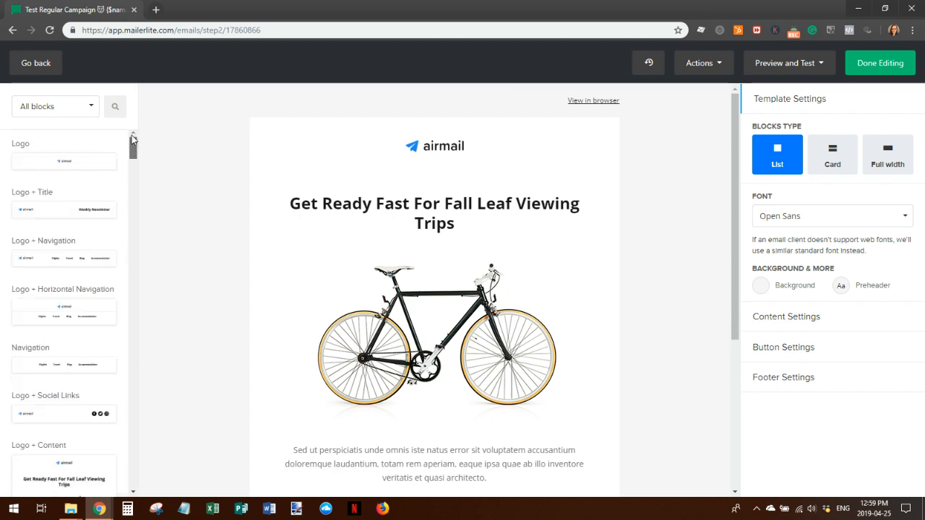
pyautogui.click(90, 110)
# Check the bike block and preheader settings, leaving the preheader text empty and unchanged
pyautogui.click(90, 109)
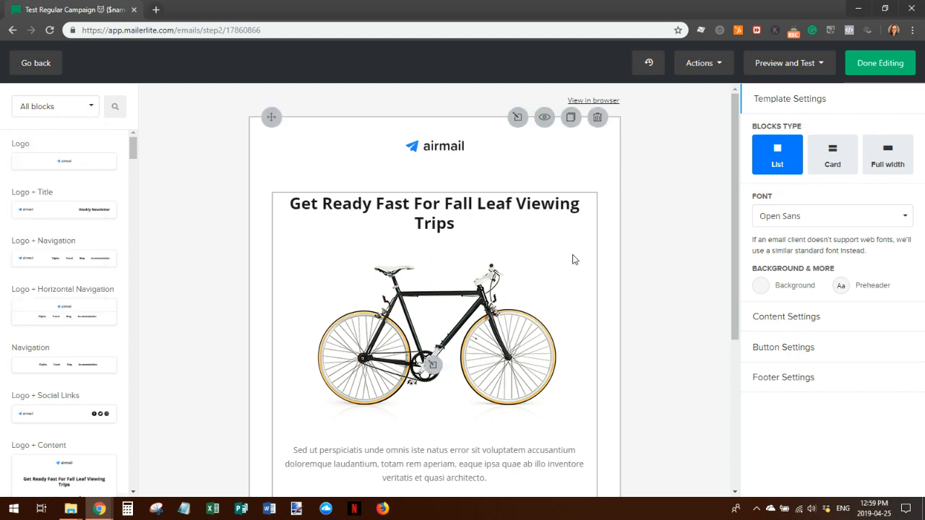
pyautogui.click(470, 317)
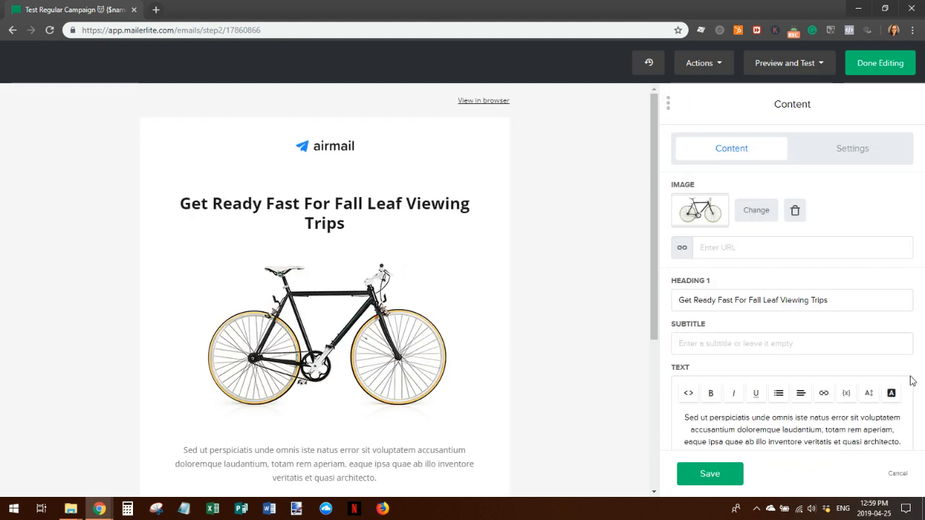
pyautogui.click(901, 476)
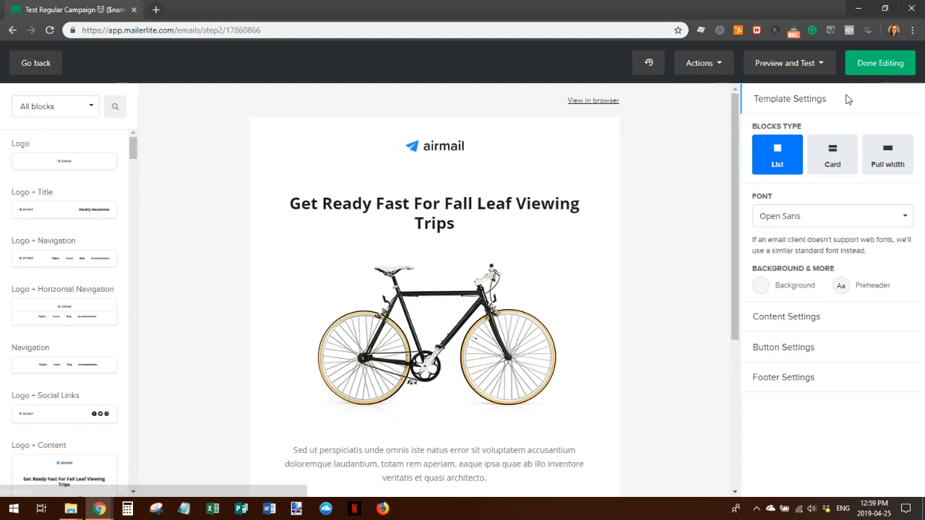
pyautogui.click(601, 101)
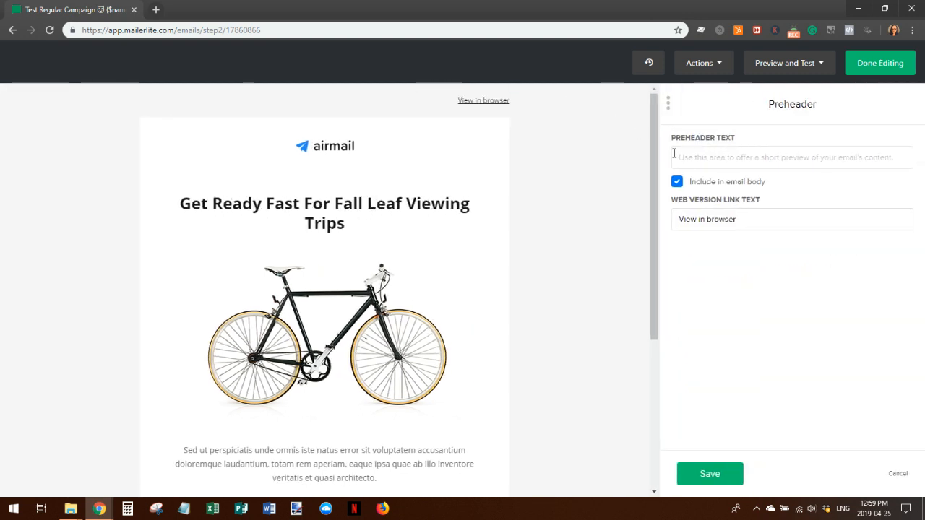
pyautogui.click(679, 157)
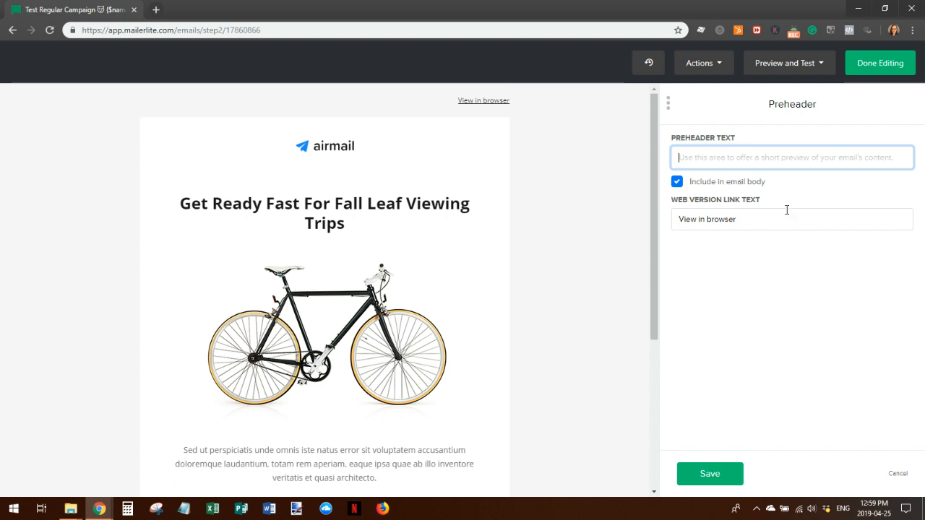
pyautogui.click(900, 483)
# Save the email design as a template named 'Test Template 1'
pyautogui.click(714, 63)
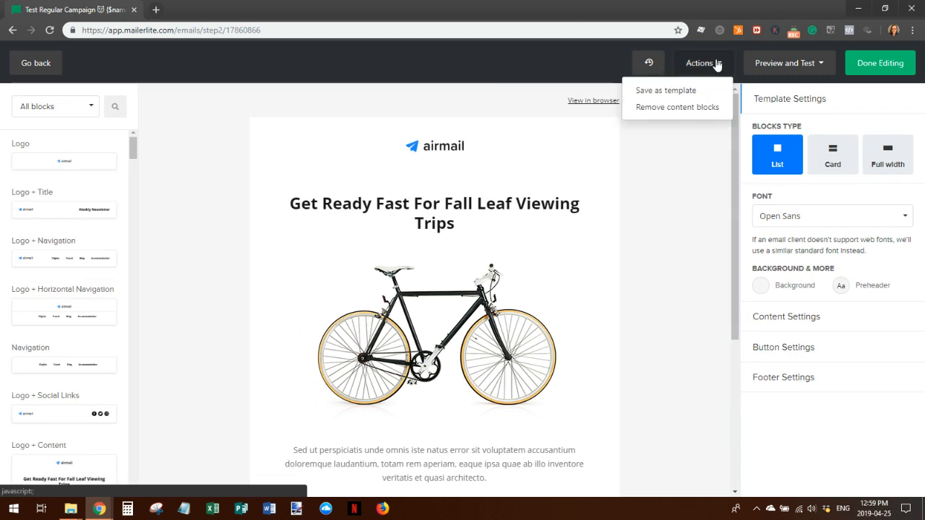
pyautogui.click(679, 92)
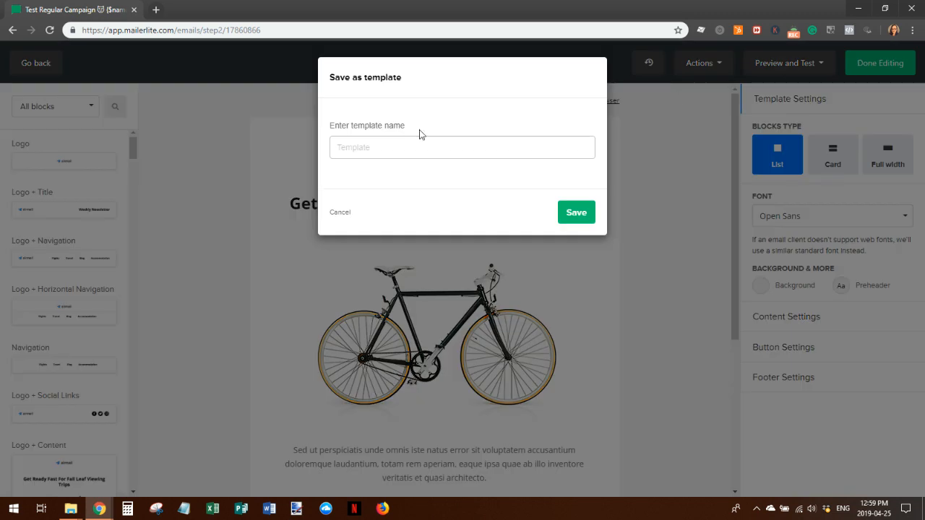
pyautogui.write('Test Template 1')
pyautogui.click(579, 221)
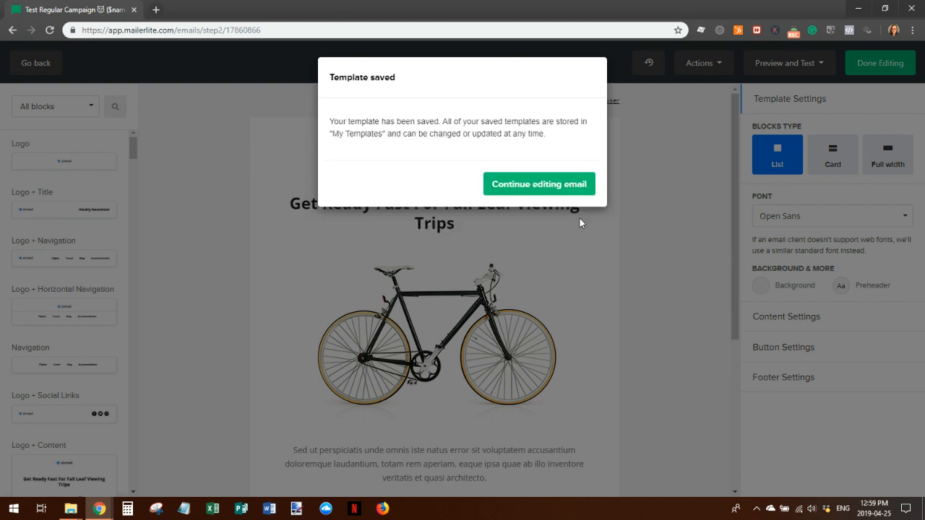
# Dismiss the template-saved notice and finish editing to reach the Recipients step
pyautogui.click(547, 185)
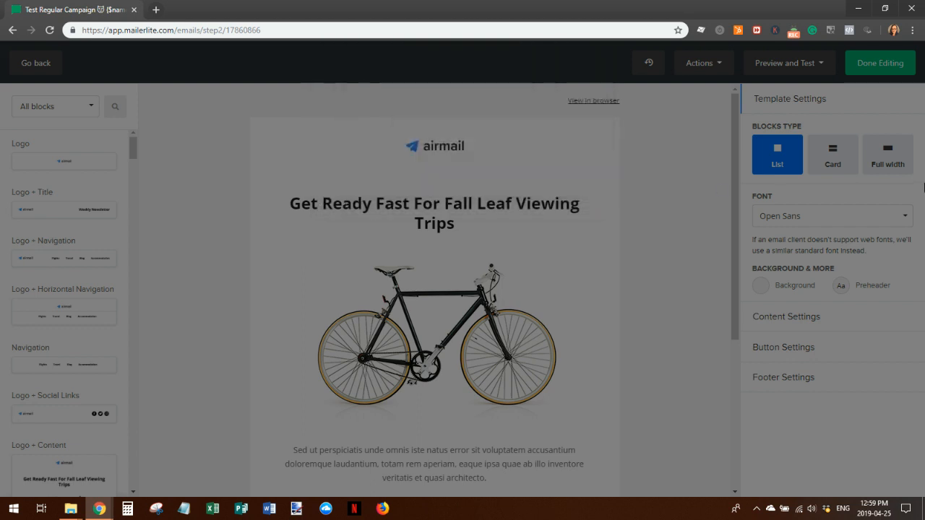
pyautogui.click(880, 64)
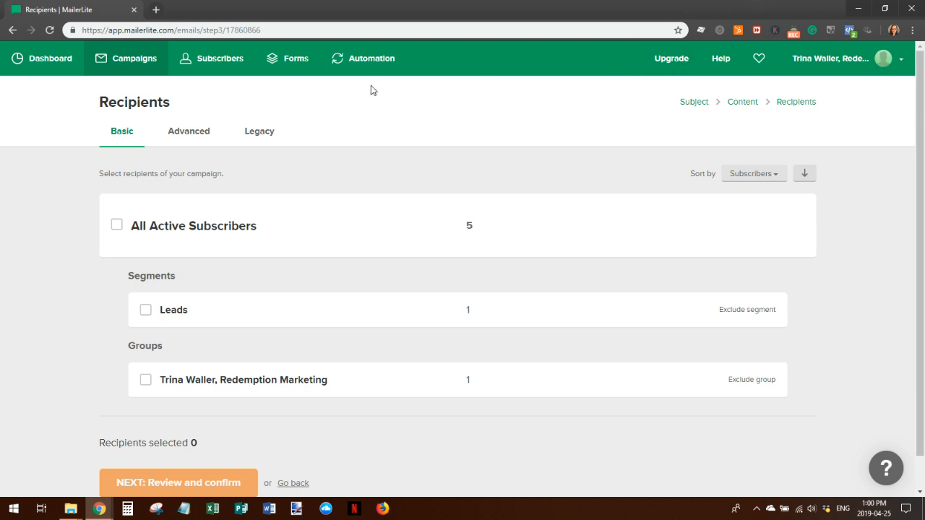
# Select All Active Subscribers (5) as recipients and continue to Review and confirm
pyautogui.scroll(-1, 476, 158)
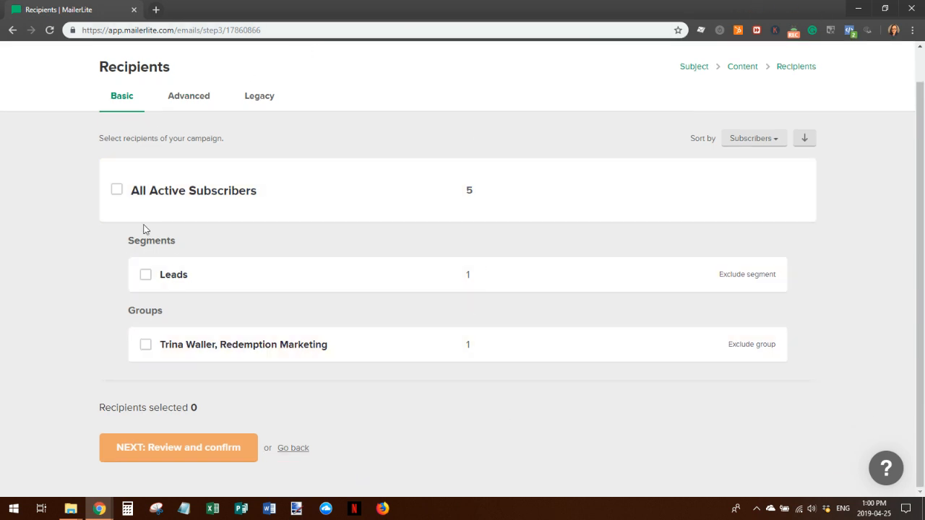
pyautogui.scroll(1, 357, 295)
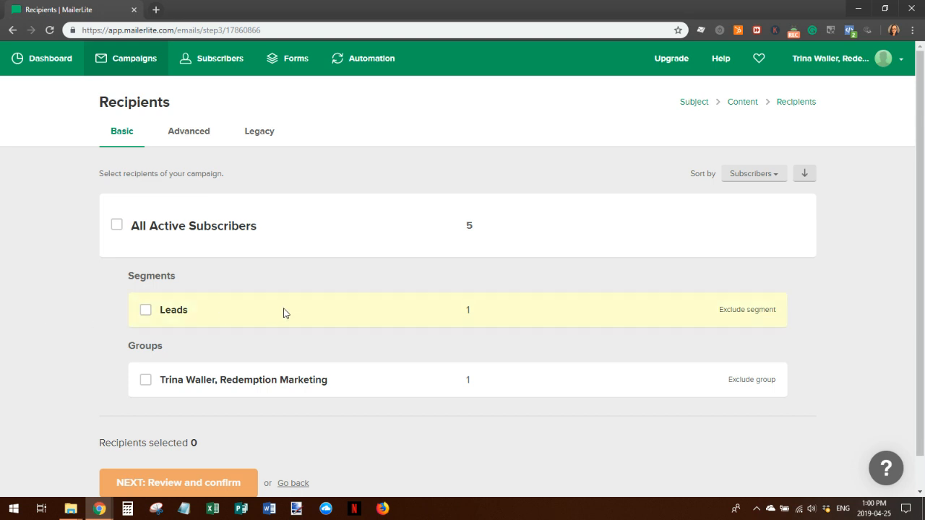
pyautogui.click(117, 227)
pyautogui.scroll(-1, 366, 272)
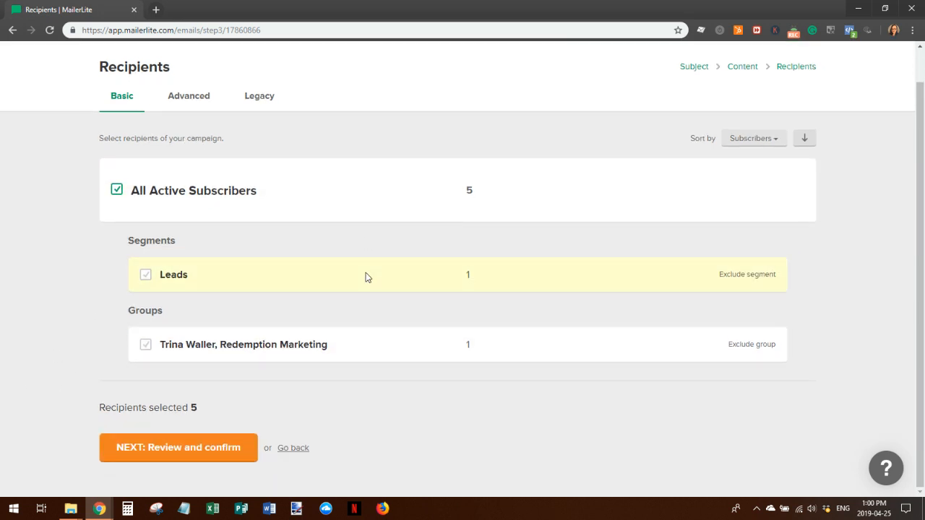
pyautogui.click(157, 449)
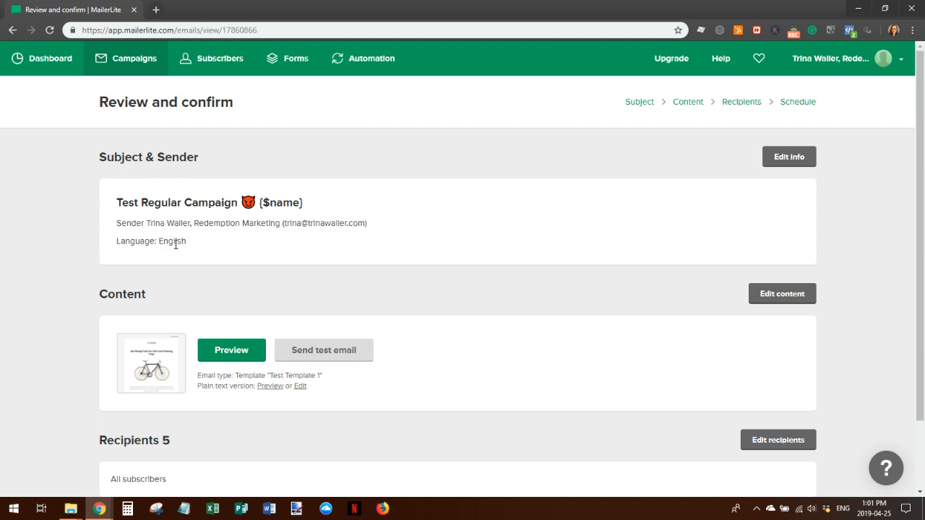
pyautogui.click(241, 351)
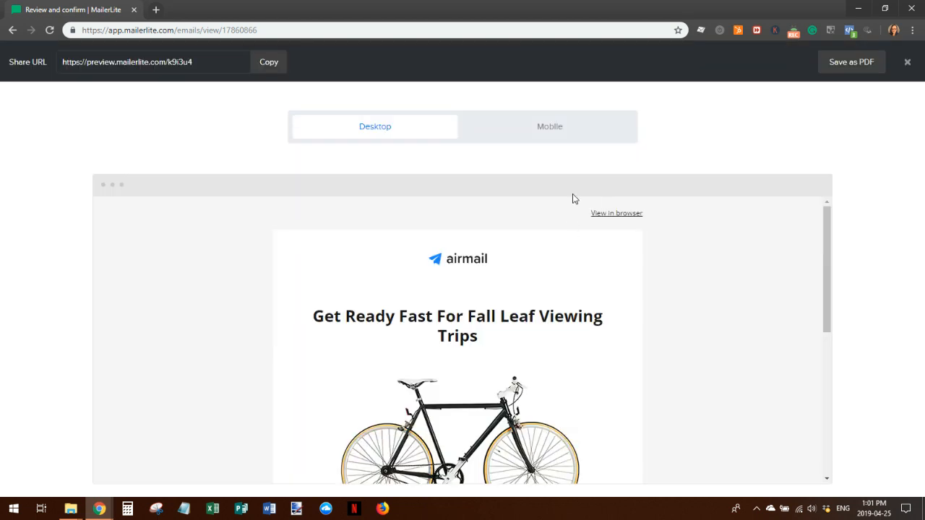
pyautogui.scroll(-8, 564, 230)
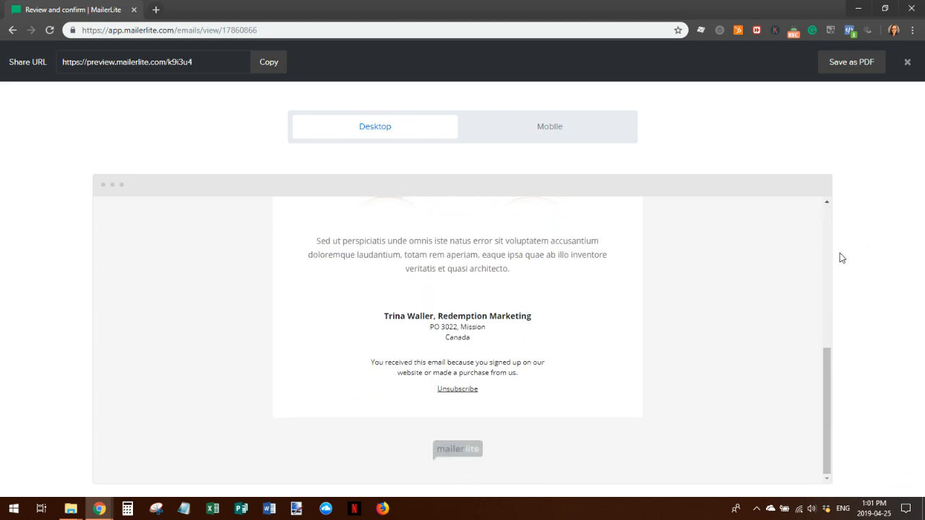
pyautogui.scroll(10, 805, 289)
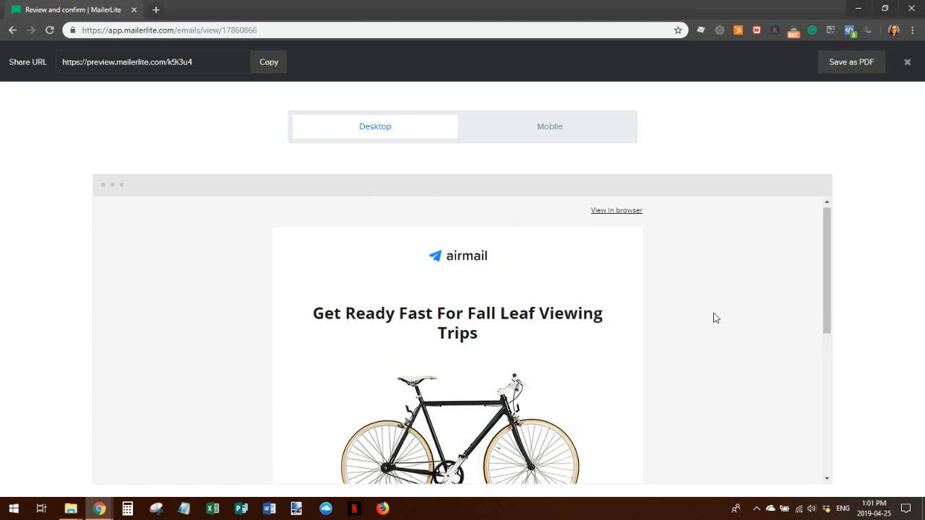
pyautogui.click(542, 131)
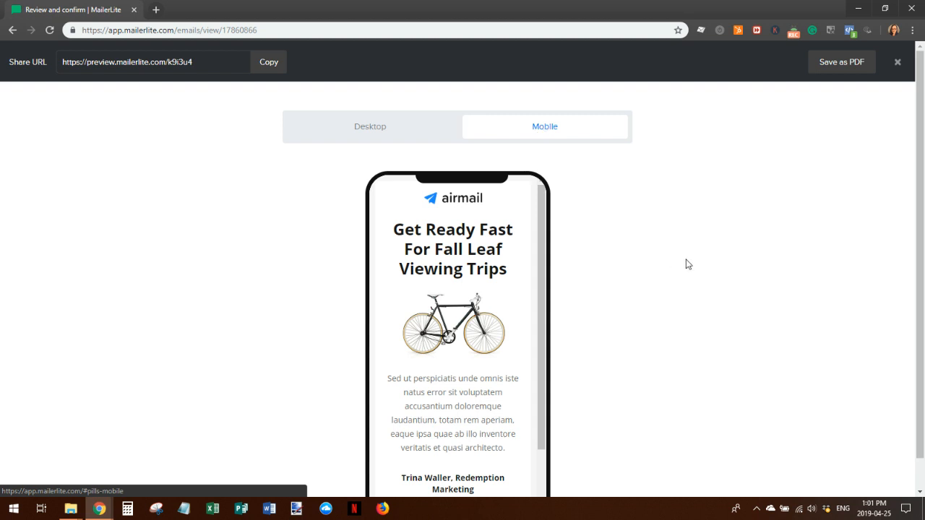
pyautogui.scroll(-1, 587, 233)
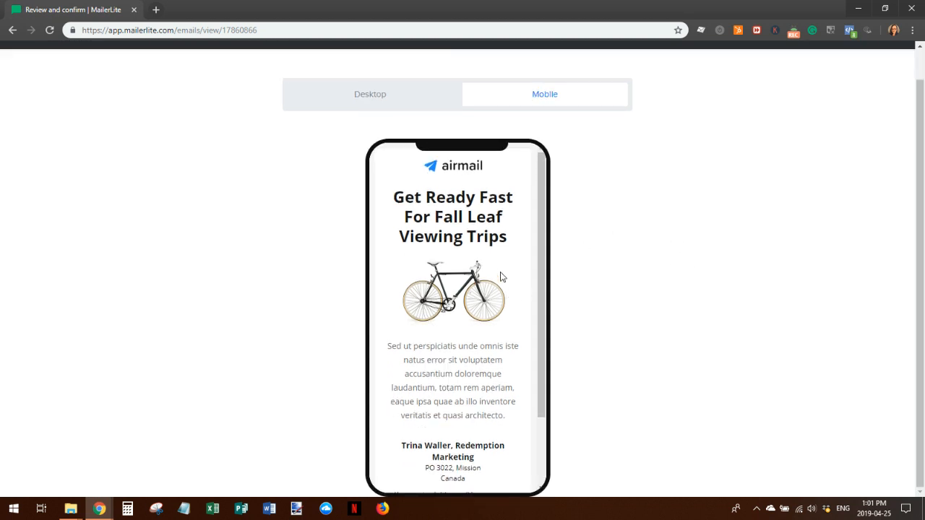
pyautogui.scroll(1, 619, 341)
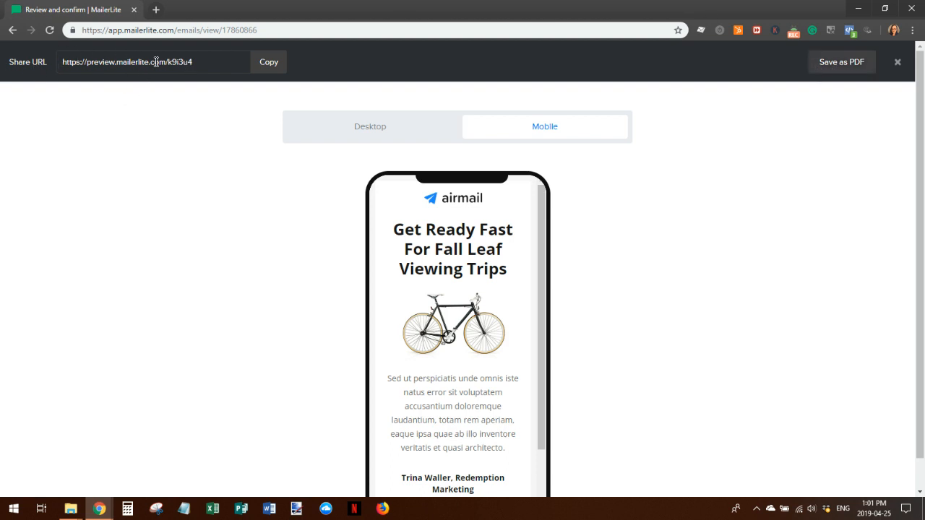
pyautogui.click(898, 64)
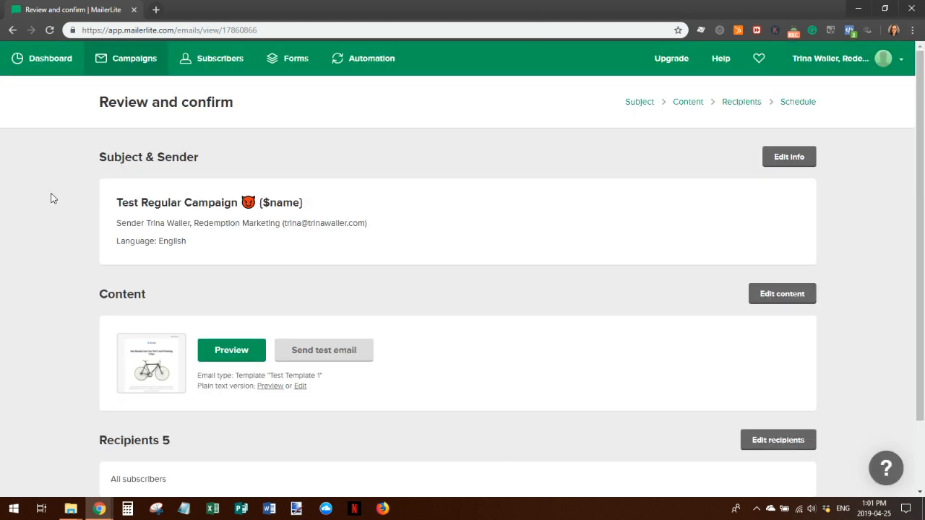
# Move from the Review and confirm page on to the Schedule step
pyautogui.scroll(-2, 504, 270)
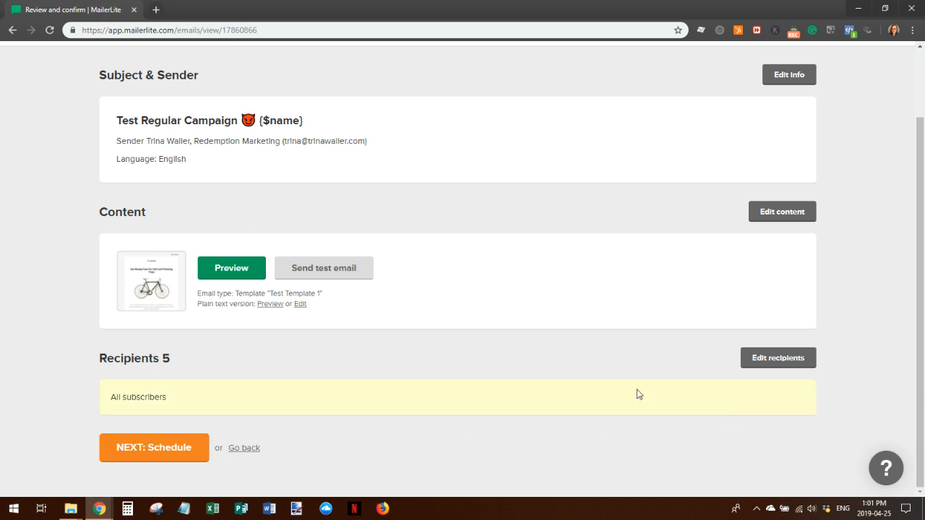
pyautogui.click(189, 450)
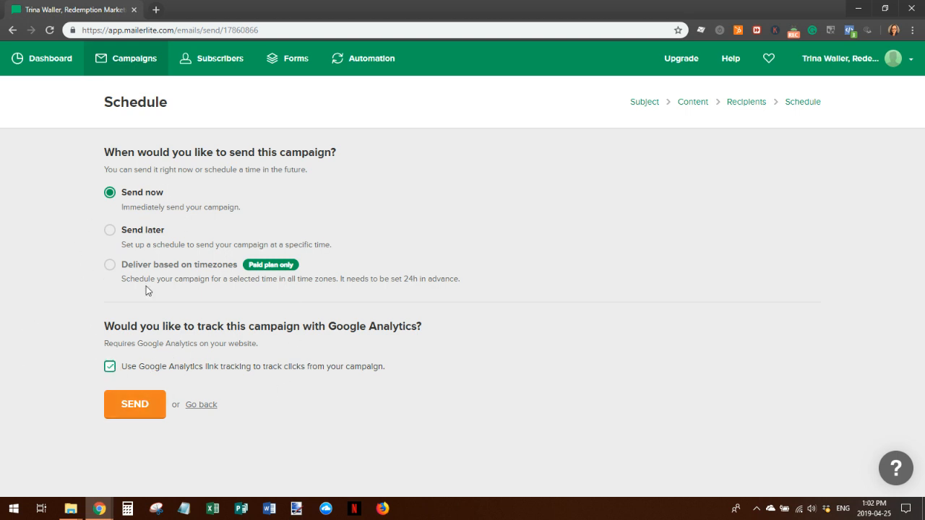
# Send Test Regular Campaign now, then view the Subscribers list
pyautogui.click(144, 406)
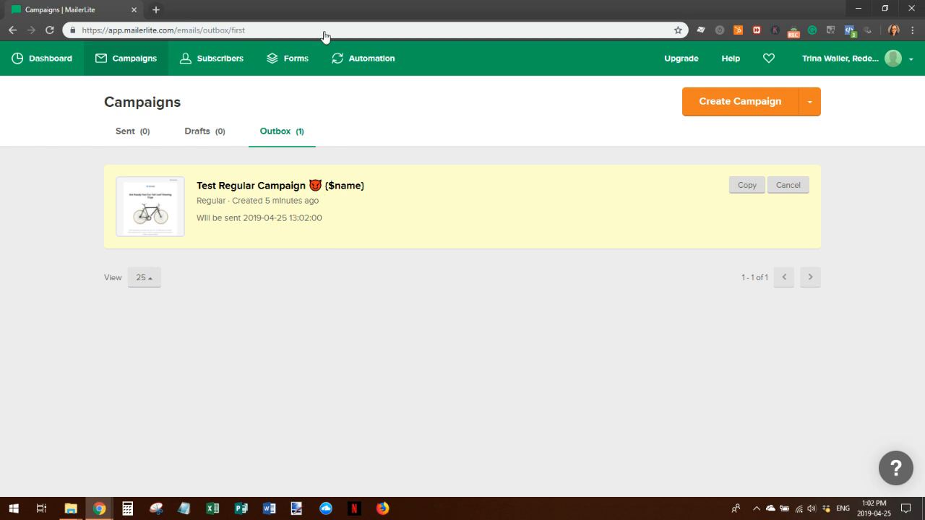
pyautogui.click(212, 63)
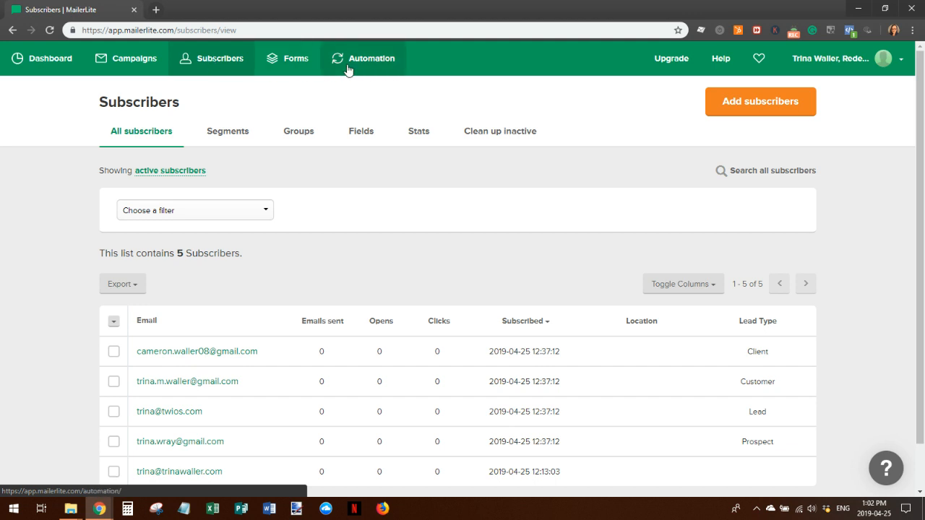
# Create a new automation workflow named 'Workflow 1 test' and bring up its trigger choices
pyautogui.click(370, 61)
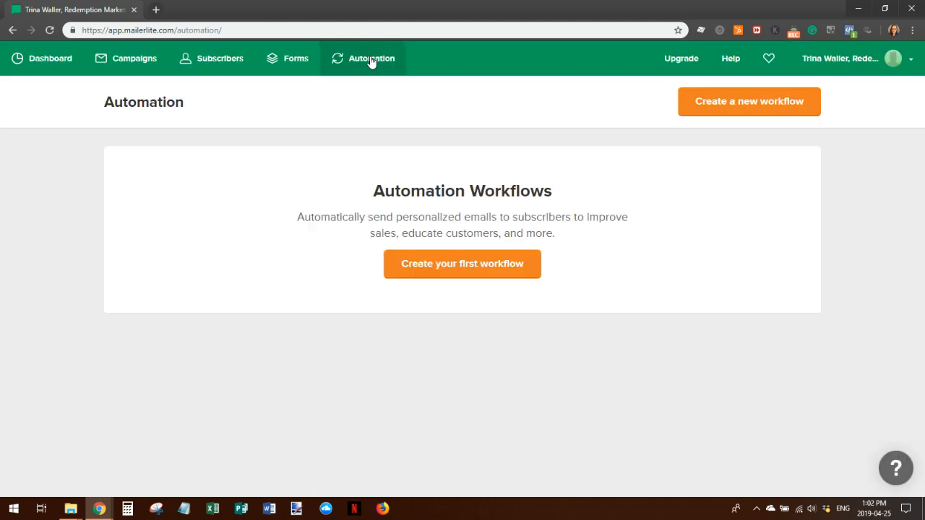
pyautogui.click(452, 268)
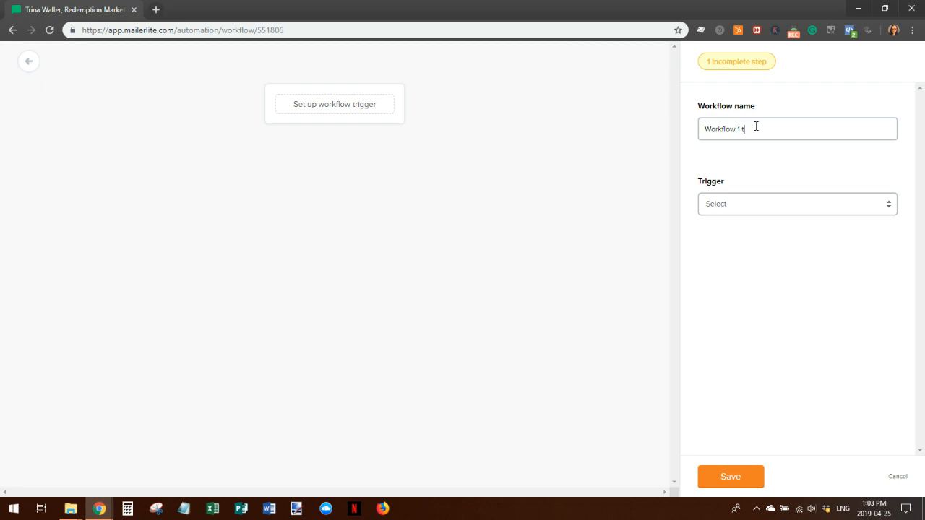
pyautogui.click(889, 207)
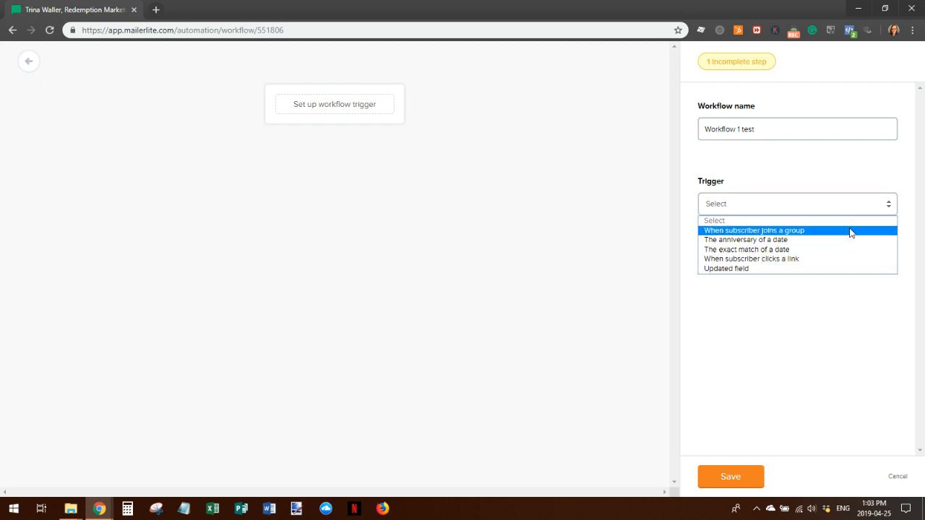
# Trigger the workflow when a subscriber joins the chosen subscriber group and save the trigger
pyautogui.click(821, 232)
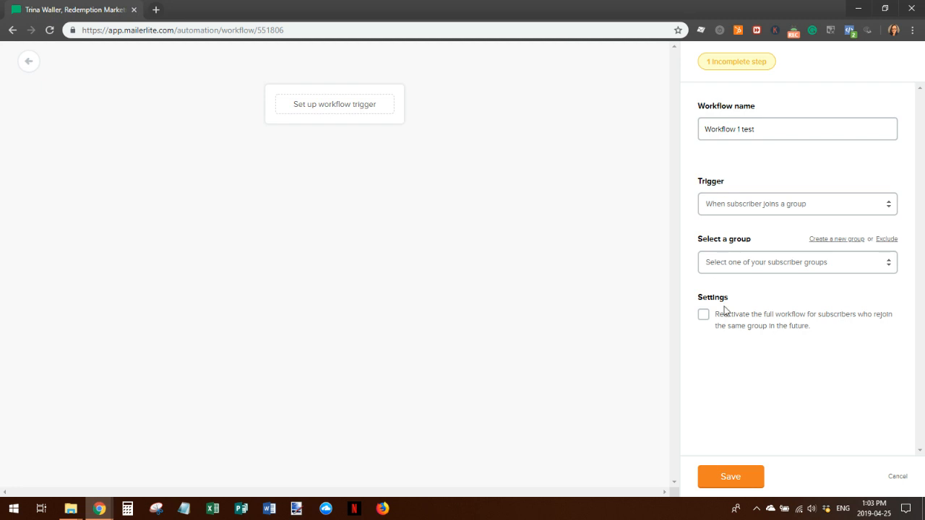
pyautogui.click(795, 268)
pyautogui.click(804, 289)
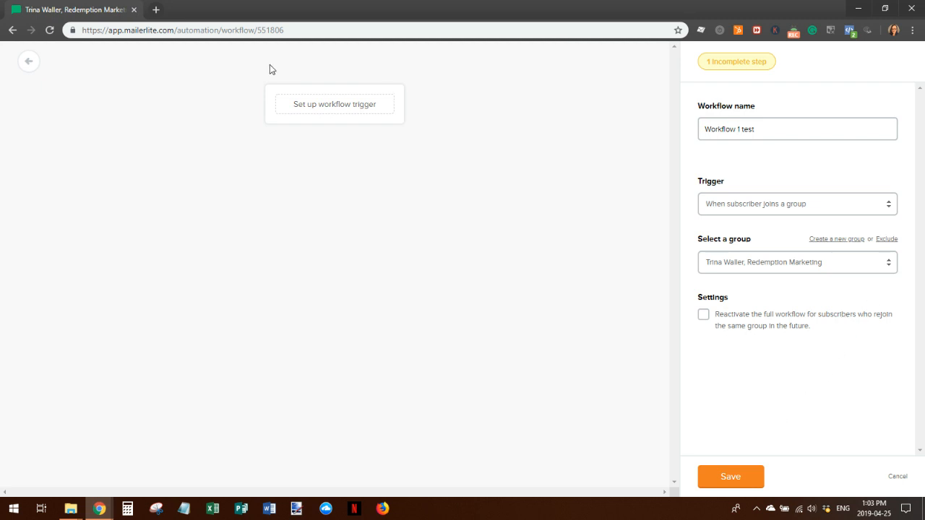
pyautogui.click(735, 68)
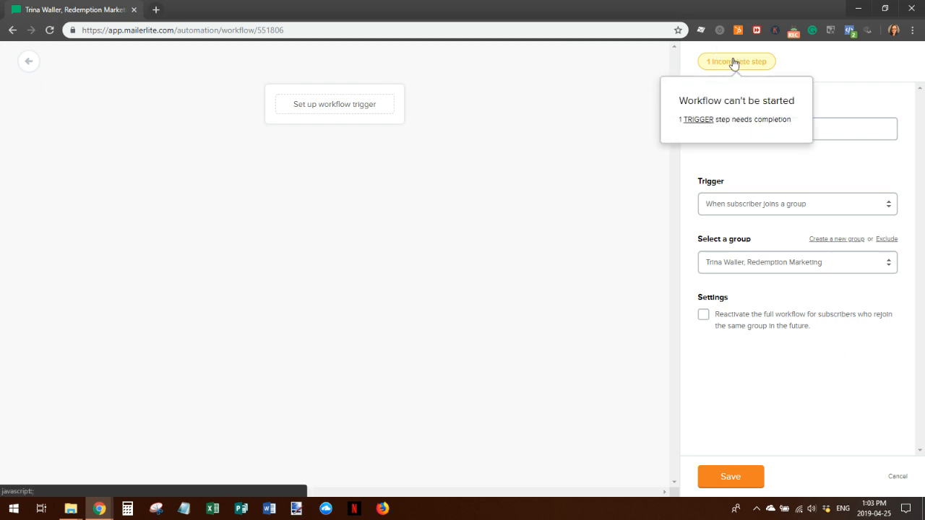
pyautogui.click(705, 123)
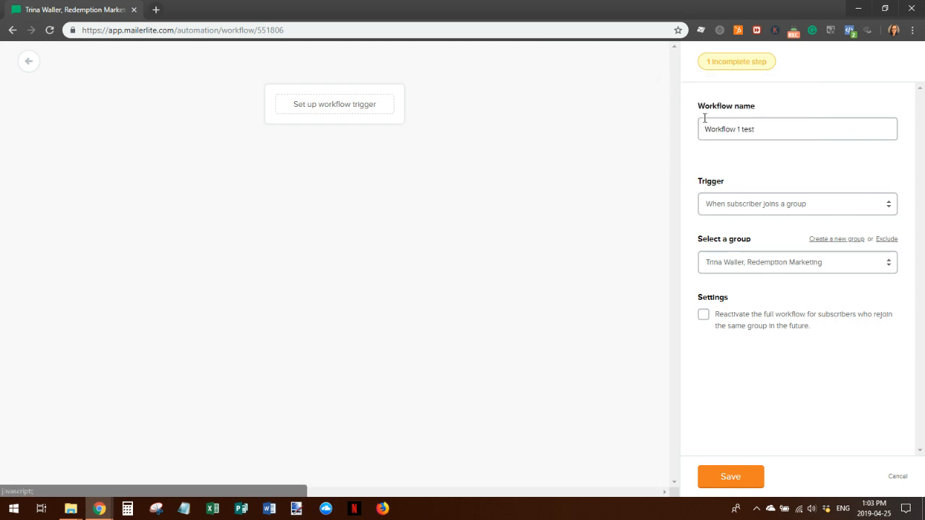
pyautogui.click(732, 477)
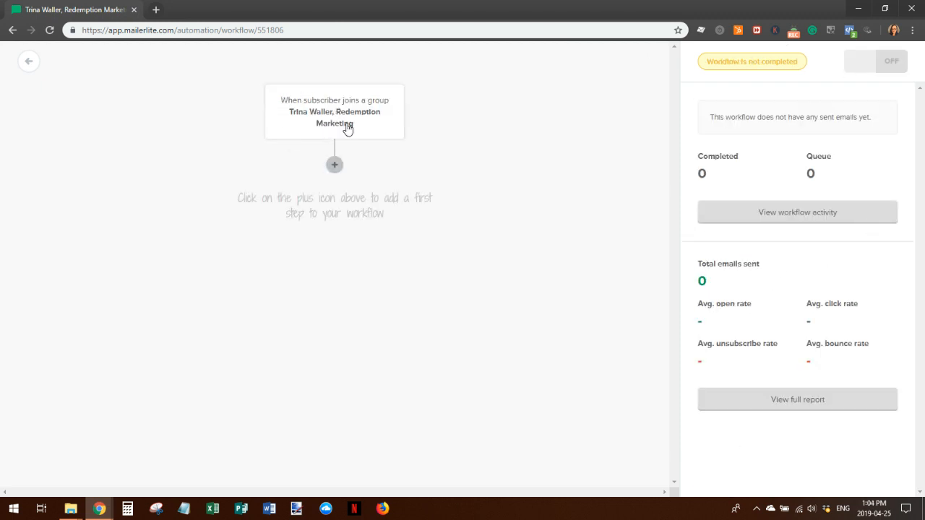
# Add an email step with subject 'Automation test email' and Google Analytics tracking, then go to its design
pyautogui.click(334, 167)
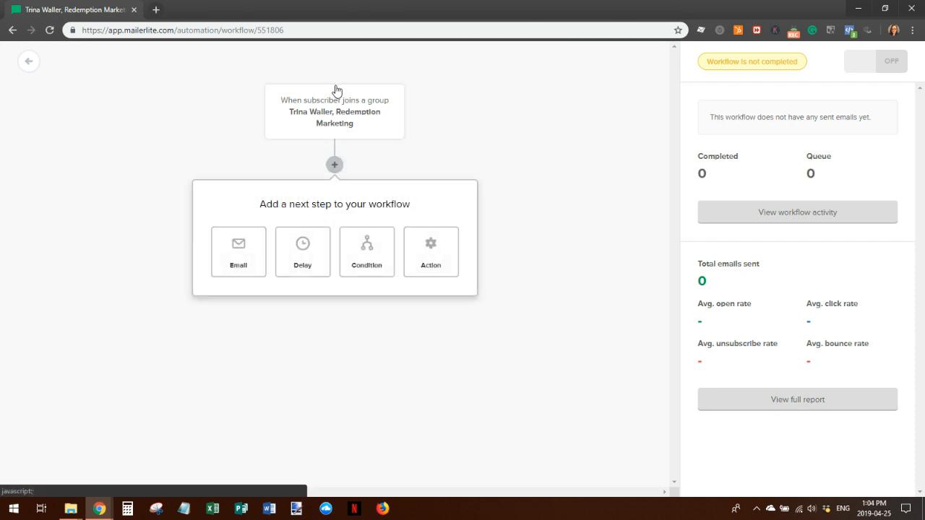
pyautogui.moveTo(233, 256); pyautogui.dragTo(315, 203)
pyautogui.click(241, 274)
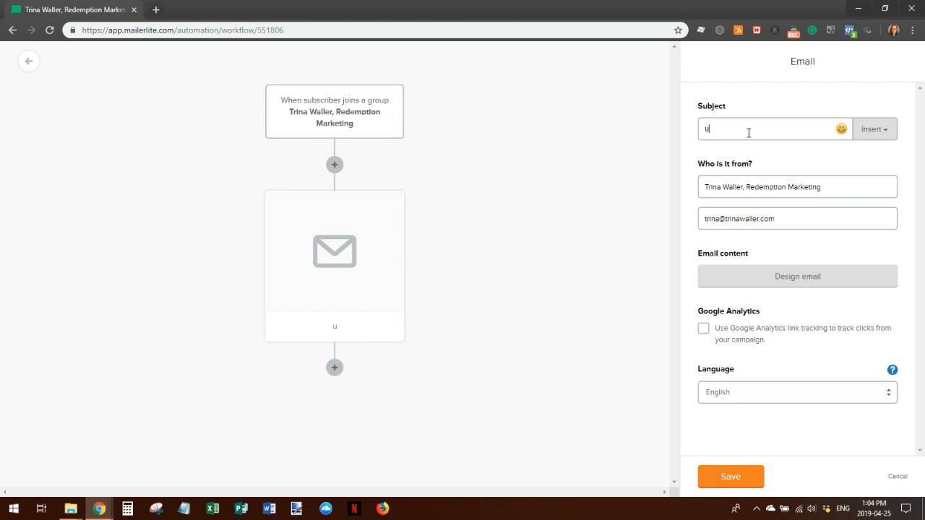
pyautogui.write('utomation test email')
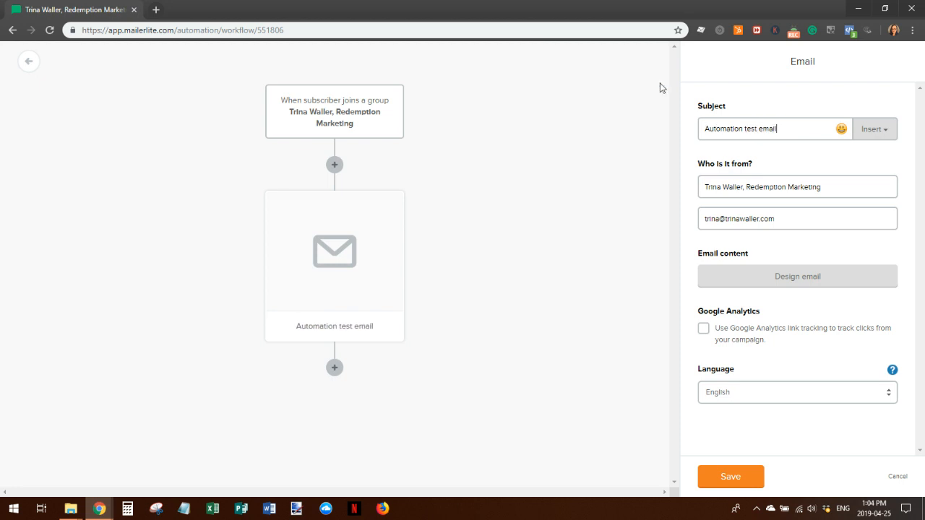
pyautogui.click(704, 328)
pyautogui.click(800, 278)
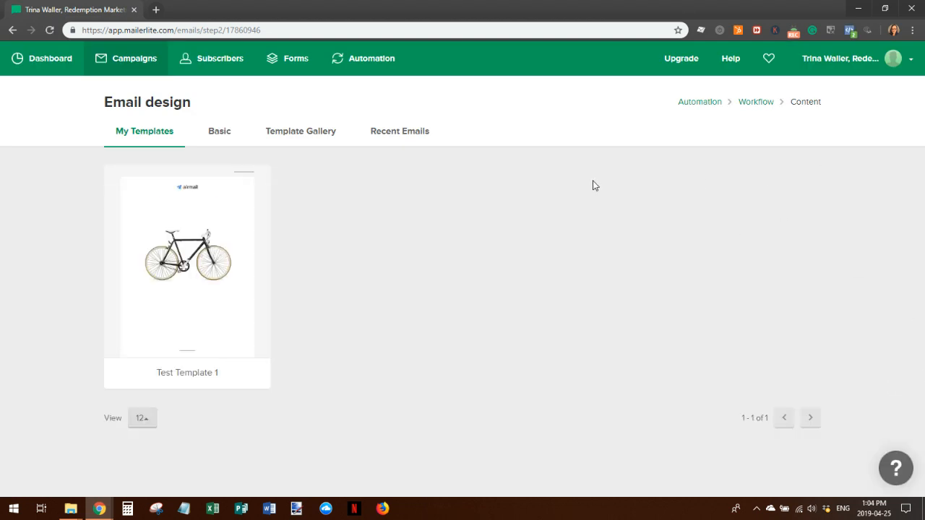
# Pick Test Template 1 from My Templates as the email's design
pyautogui.moveTo(165, 243)
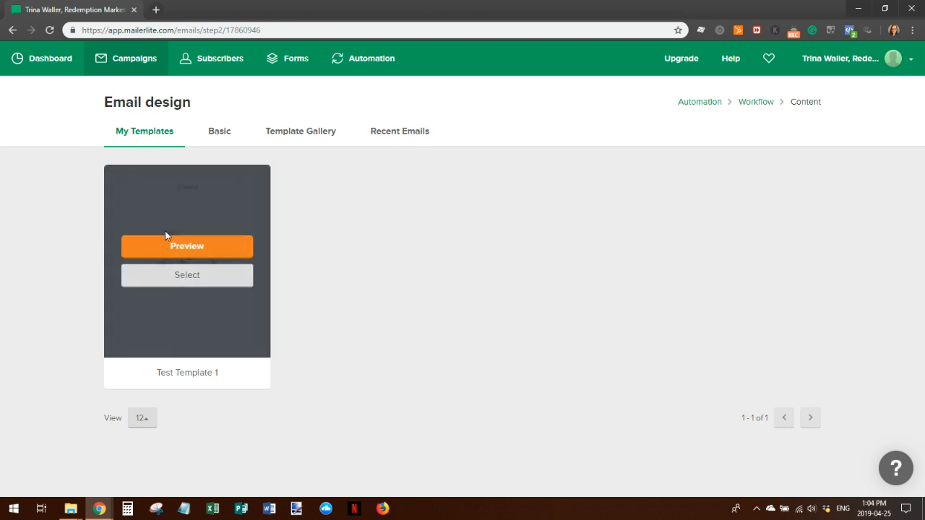
pyautogui.click(178, 279)
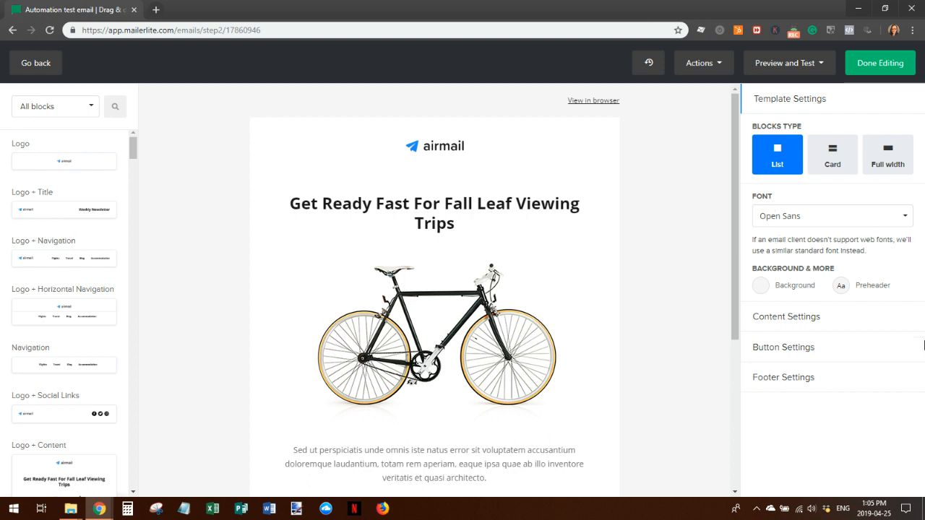
# Try a Navigation block in the email, then close its editor without changes
pyautogui.scroll(-2, 657, 330)
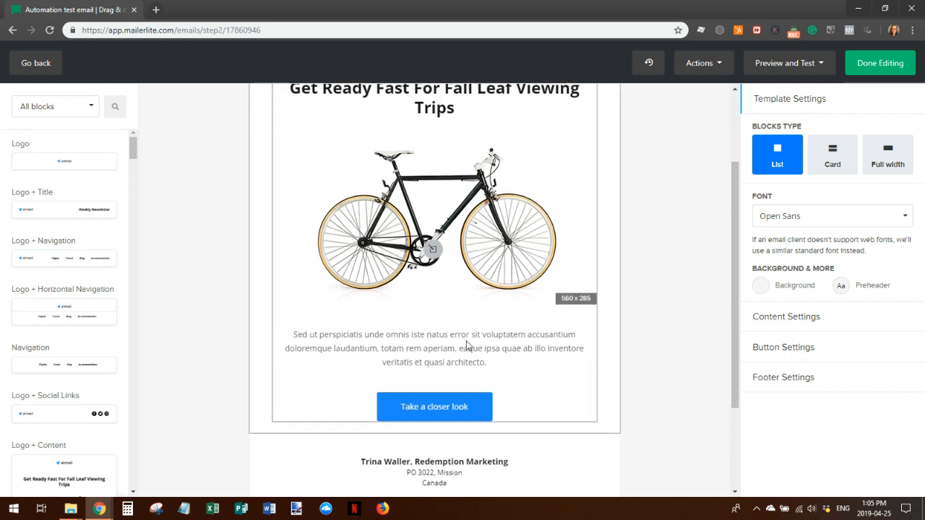
pyautogui.moveTo(65, 368); pyautogui.dragTo(436, 152)
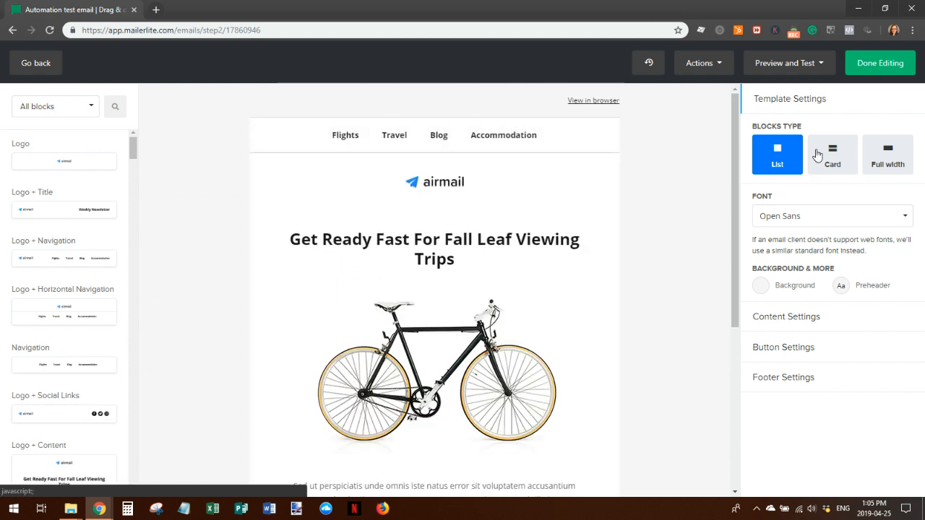
pyautogui.click(349, 142)
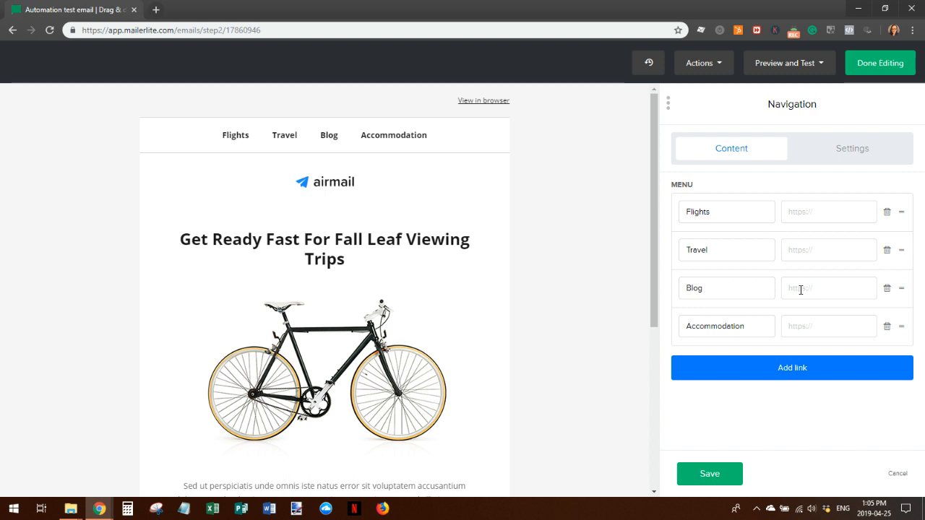
pyautogui.click(895, 474)
# Place a Video block above the airmail logo and finish editing the email
pyautogui.scroll(-7, 123, 379)
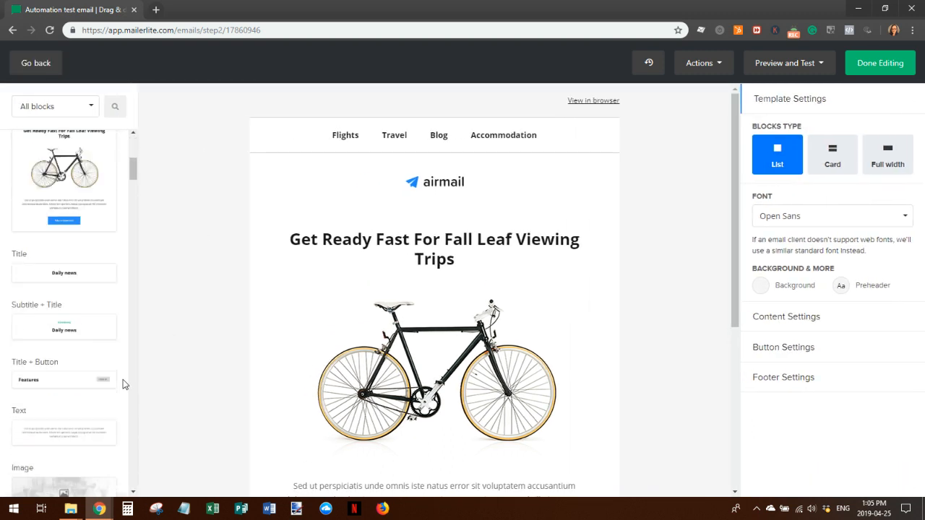
pyautogui.moveTo(28, 391); pyautogui.dragTo(363, 203)
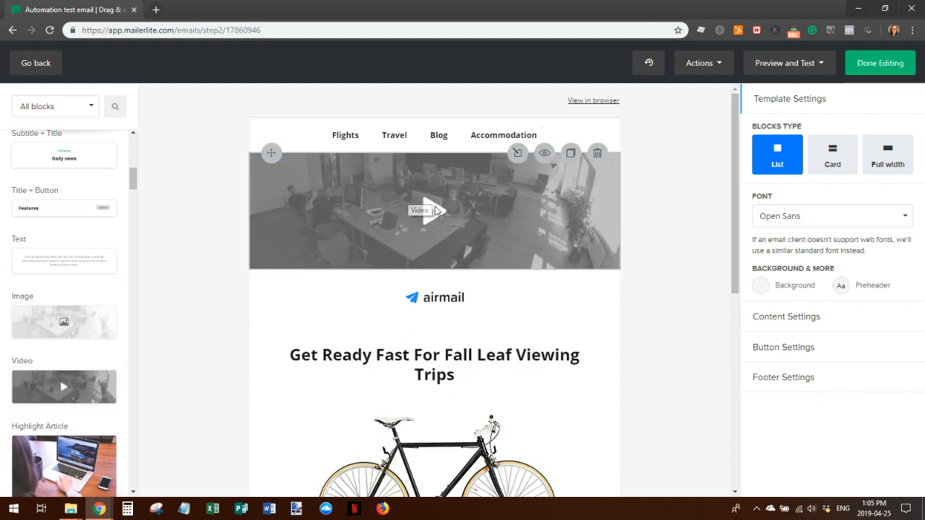
pyautogui.click(435, 210)
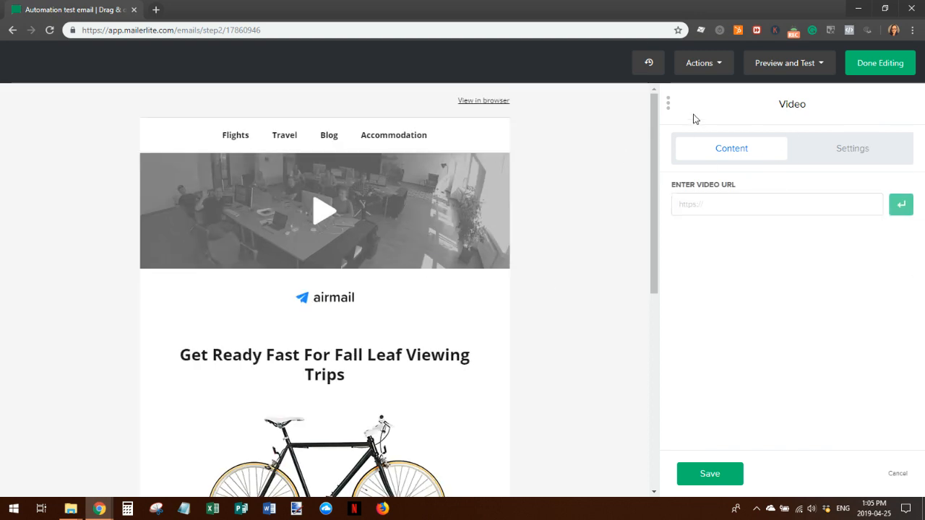
pyautogui.click(879, 64)
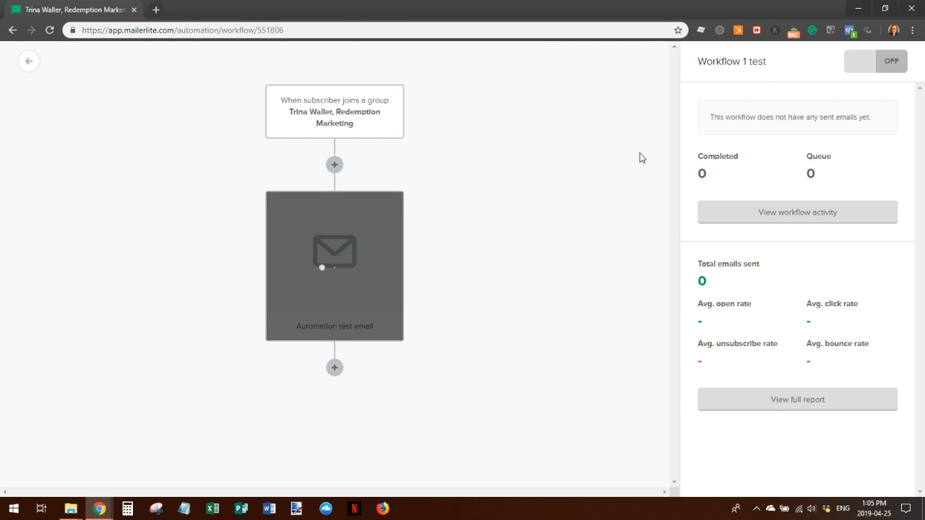
# Switch briefly to the Trello window, then return to the MailerLite workflow canvas
pyautogui.moveTo(98, 511)
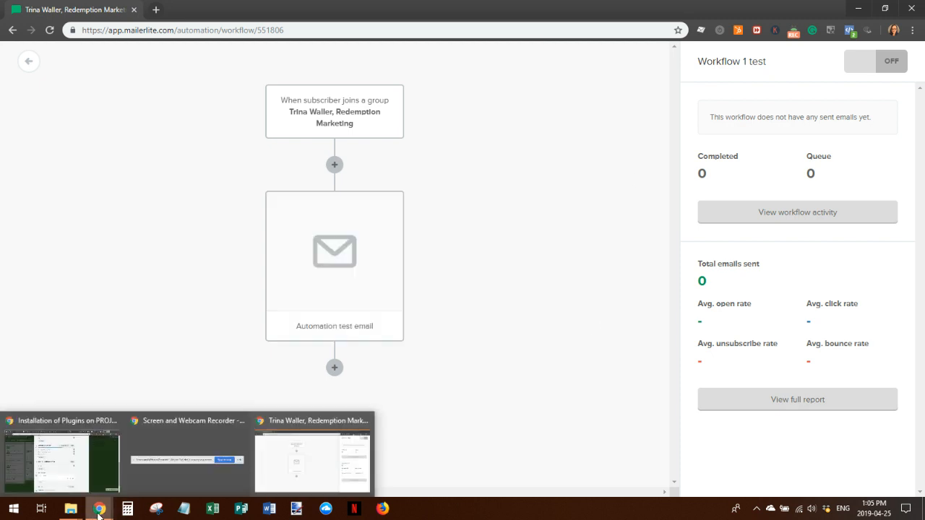
pyautogui.moveTo(85, 473)
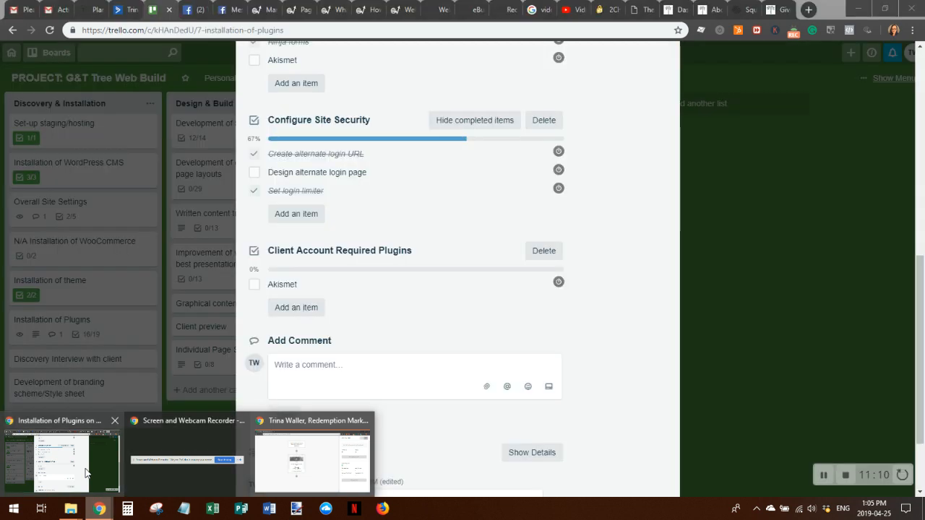
pyautogui.click(85, 474)
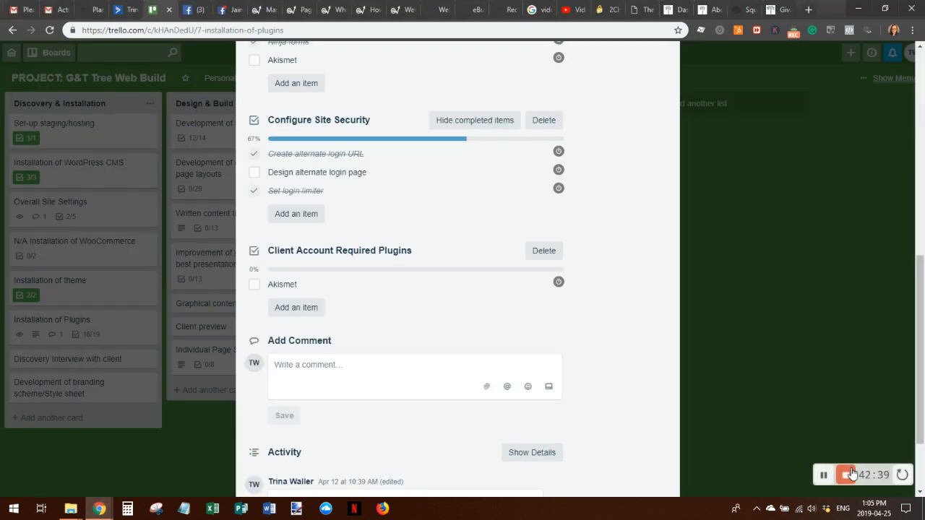
pyautogui.click(825, 477)
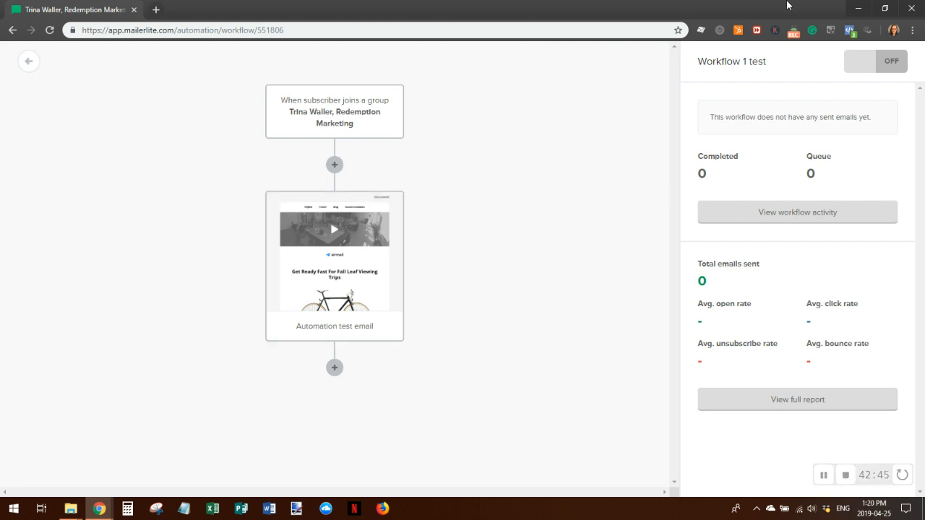
pyautogui.click(334, 368)
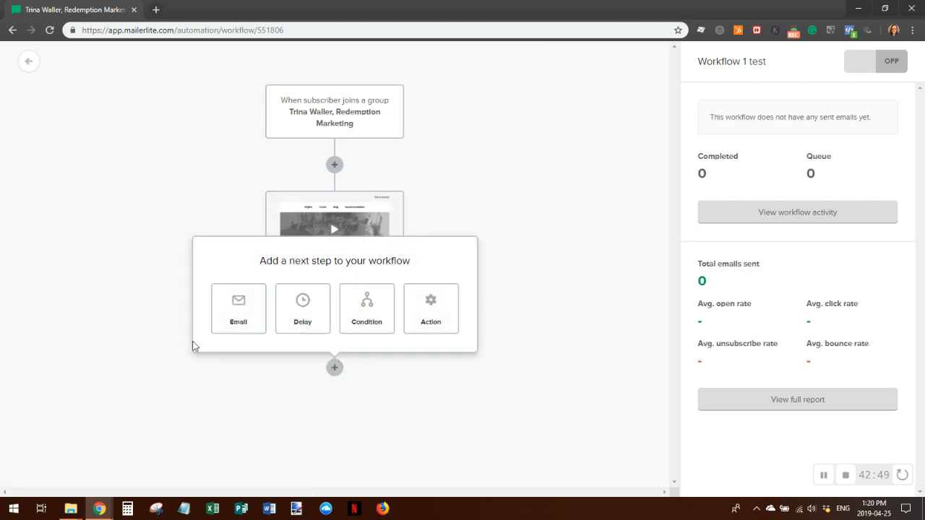
pyautogui.click(373, 309)
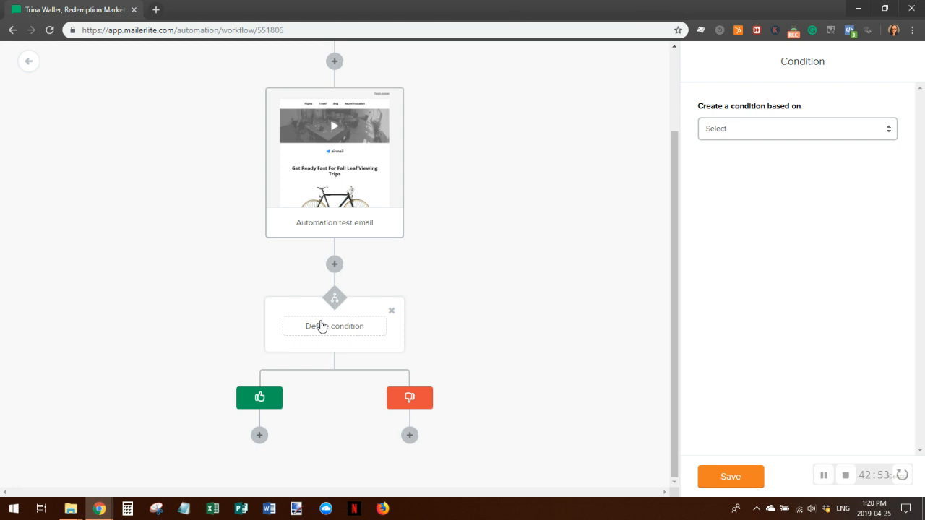
pyautogui.click(872, 129)
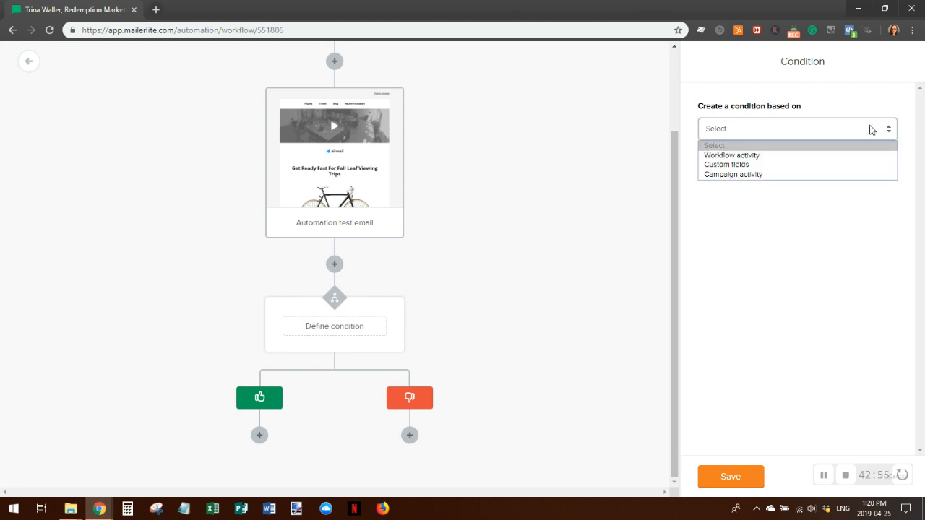
pyautogui.click(758, 155)
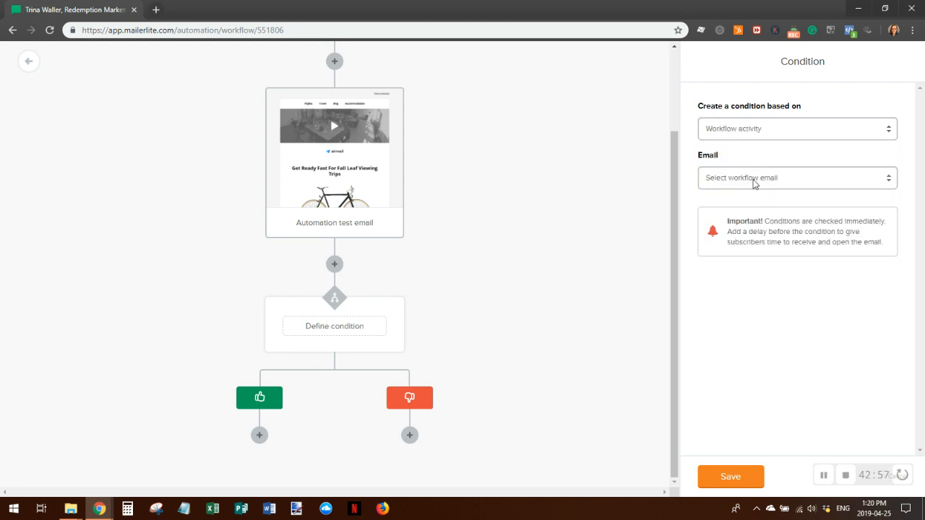
pyautogui.click(802, 177)
pyautogui.click(755, 205)
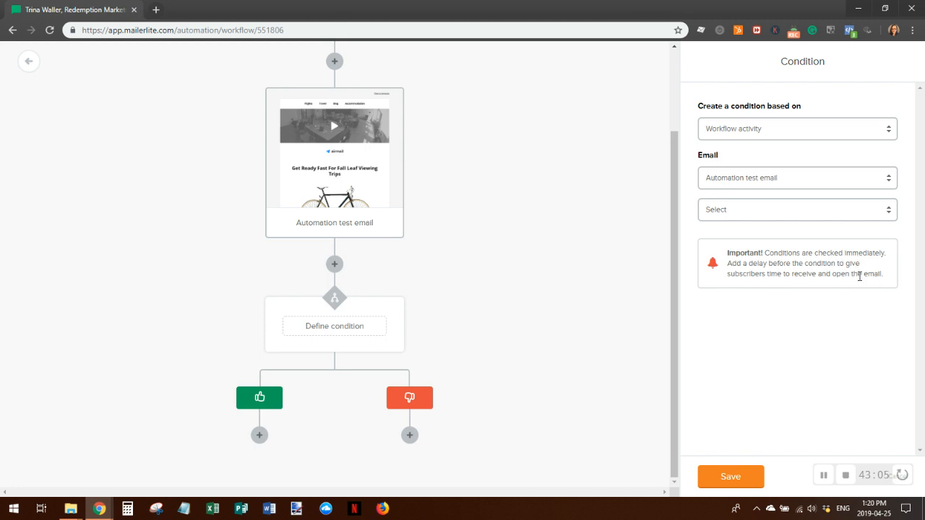
pyautogui.click(761, 211)
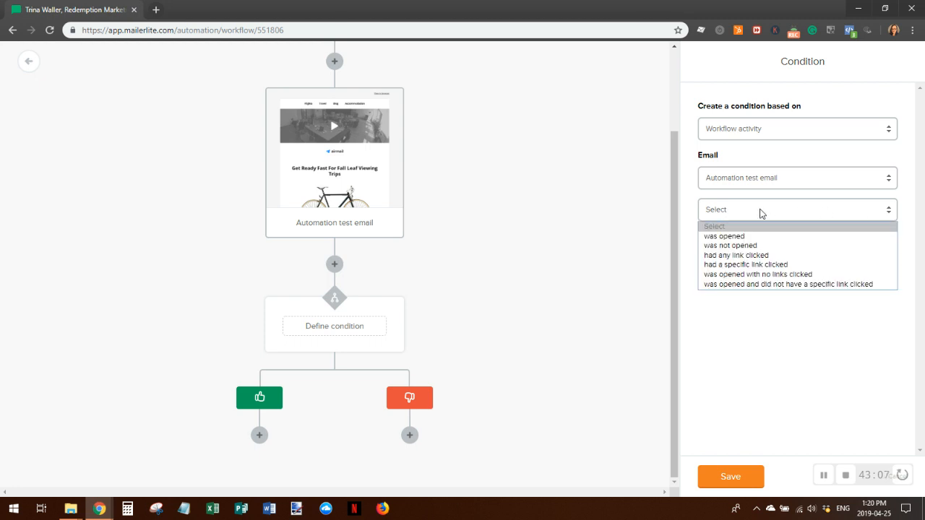
pyautogui.click(775, 266)
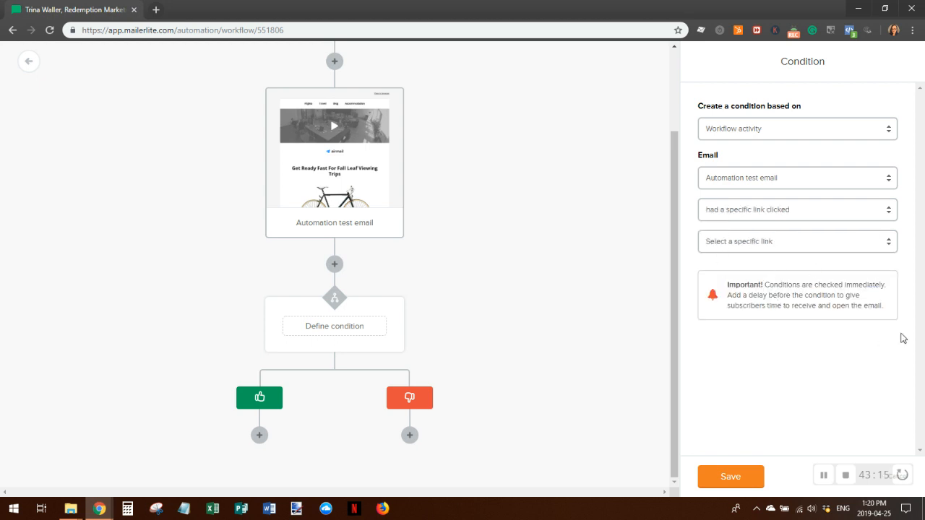
pyautogui.click(766, 244)
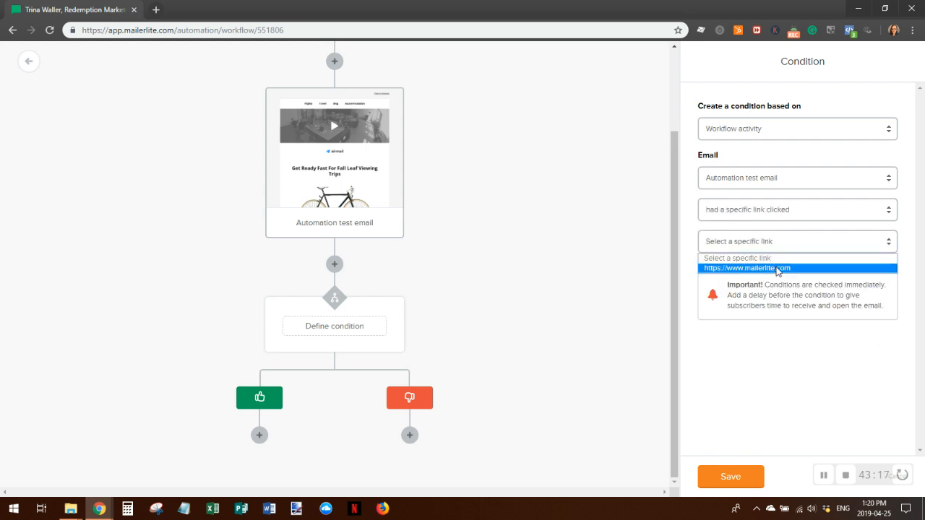
pyautogui.click(778, 268)
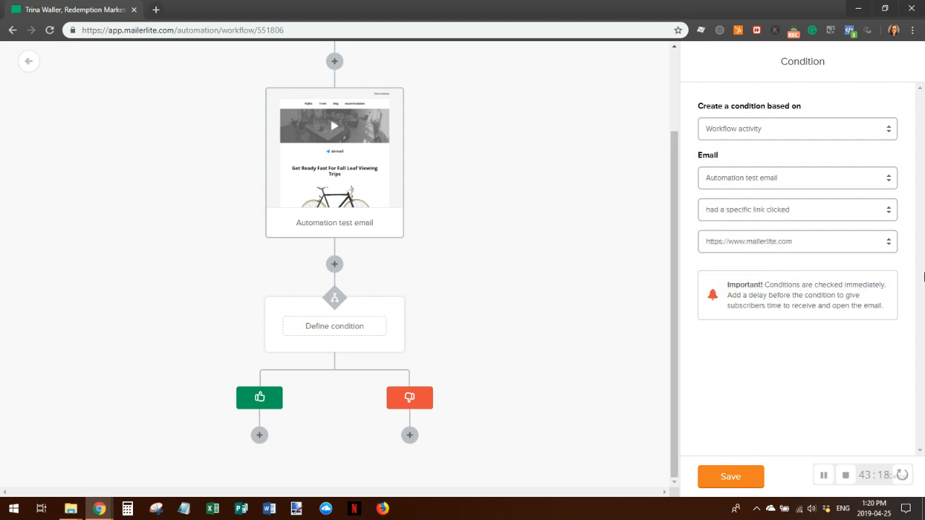
pyautogui.click(725, 478)
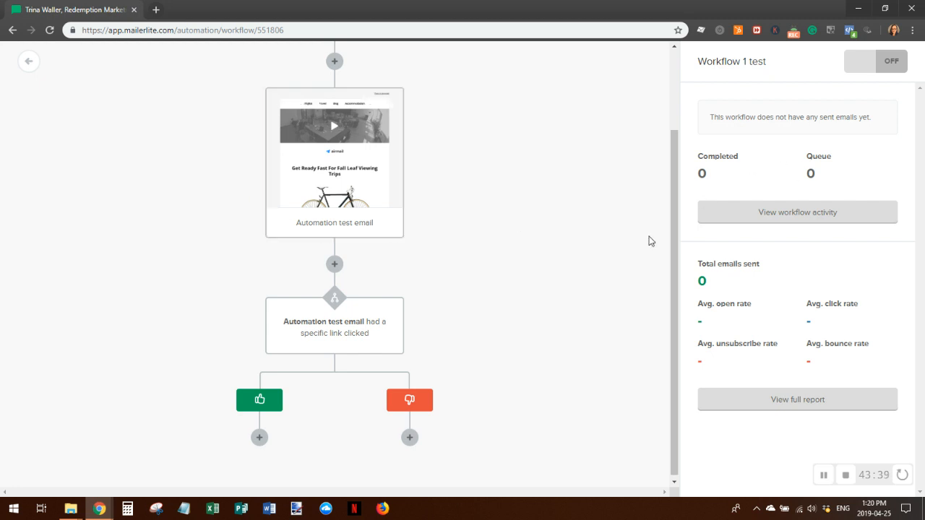
# Insert a delay of 4 day(s) before the condition and save it
pyautogui.click(335, 264)
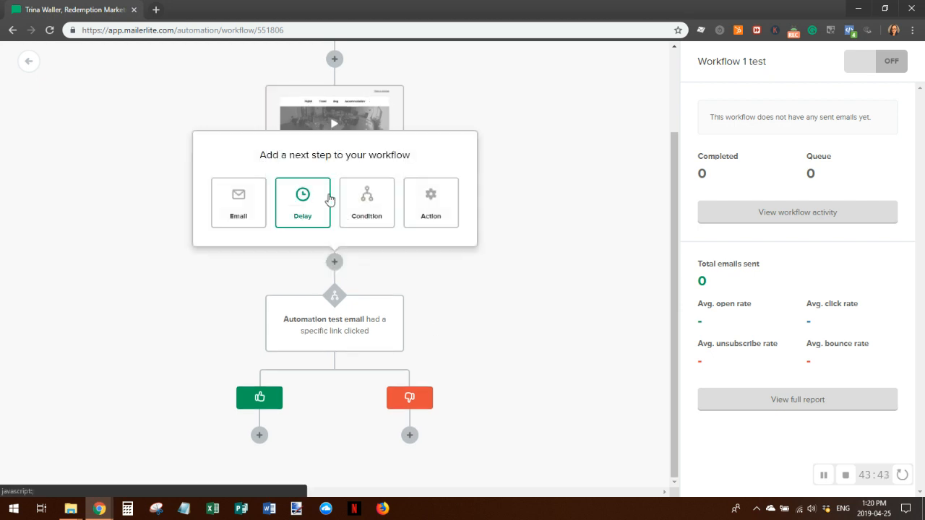
pyautogui.click(307, 206)
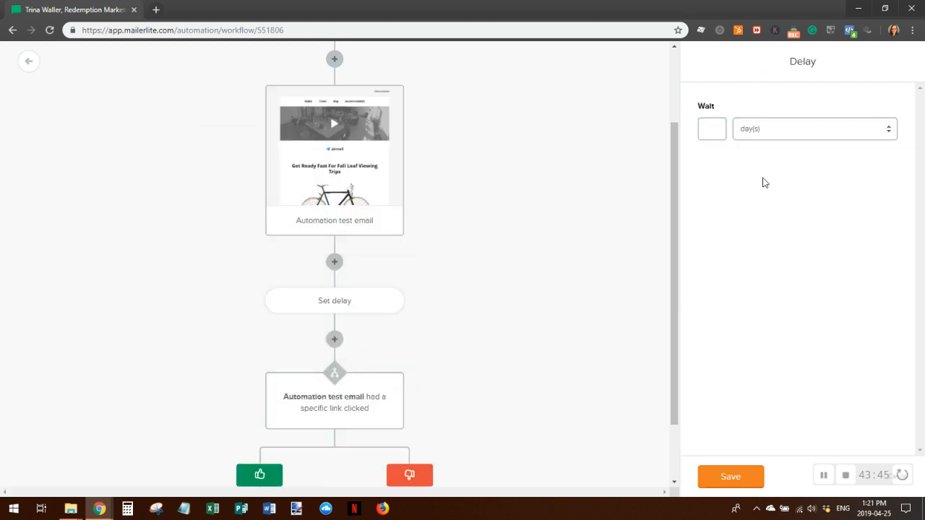
pyautogui.click(837, 128)
pyautogui.click(837, 128)
pyautogui.click(709, 128)
pyautogui.click(744, 482)
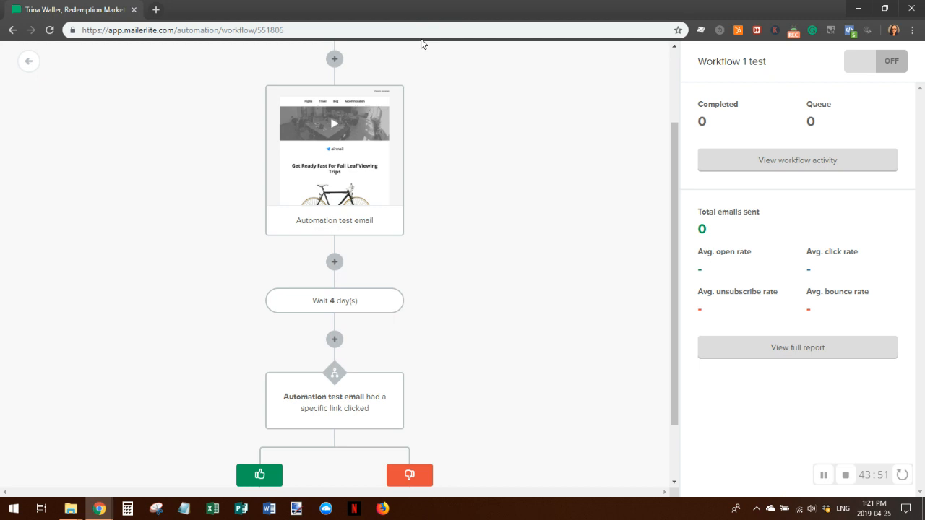
pyautogui.scroll(-2, 333, 108)
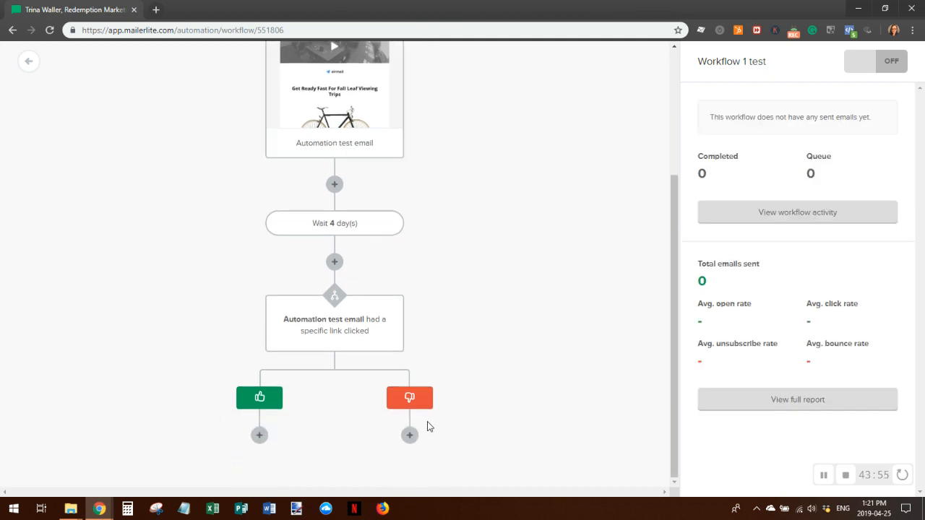
pyautogui.click(324, 325)
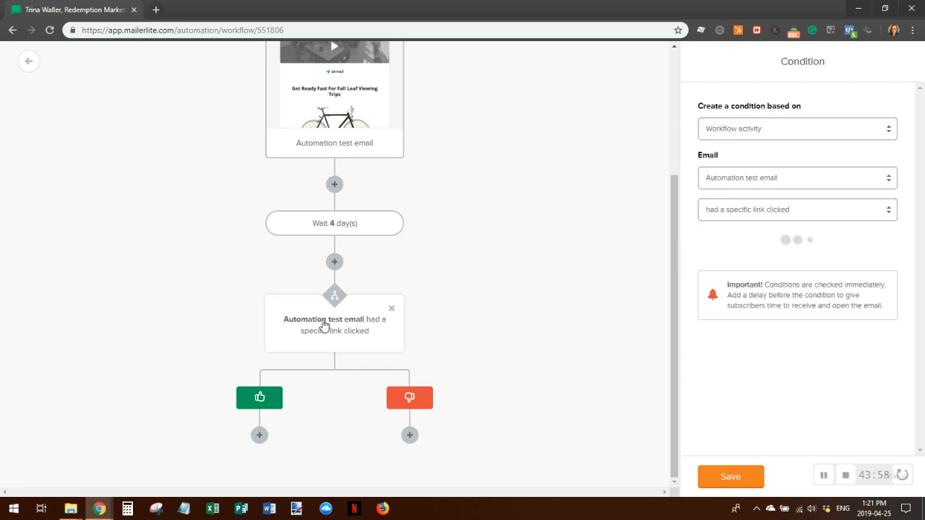
pyautogui.click(891, 134)
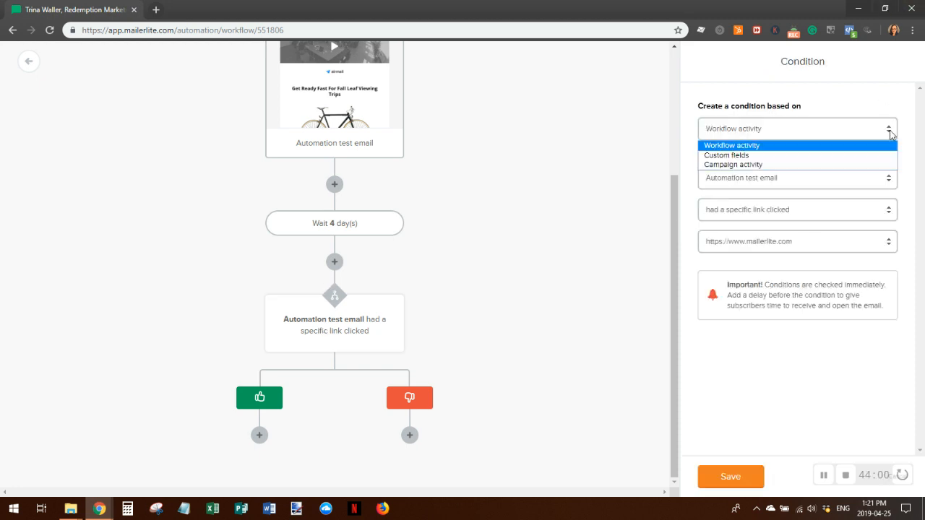
pyautogui.click(793, 165)
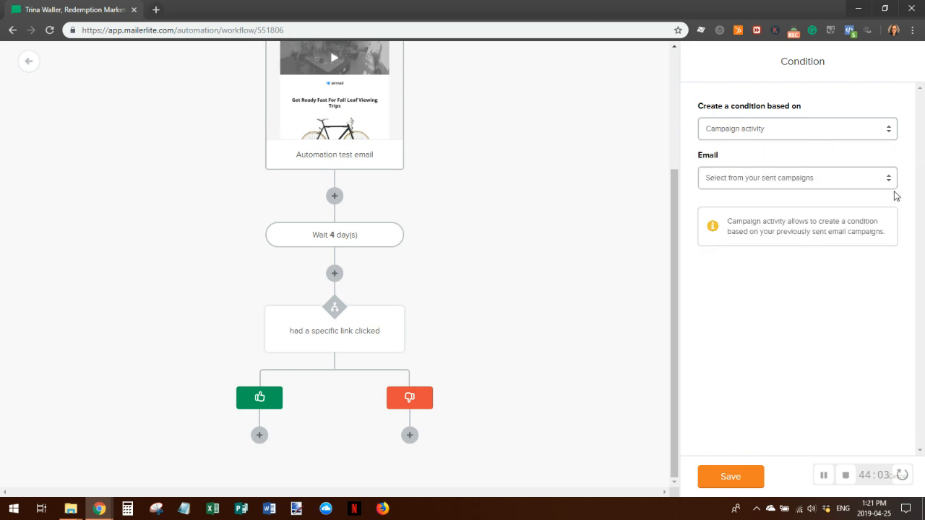
pyautogui.click(805, 179)
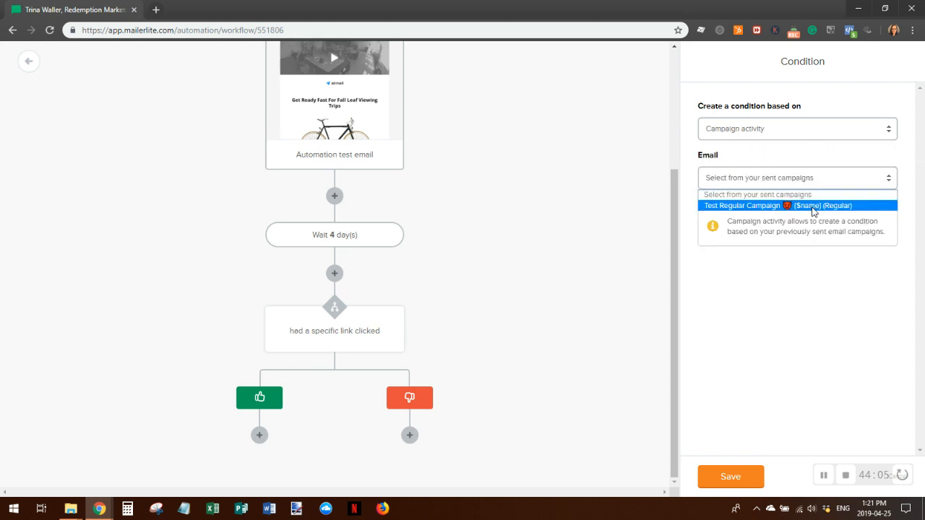
pyautogui.click(824, 205)
pyautogui.click(812, 216)
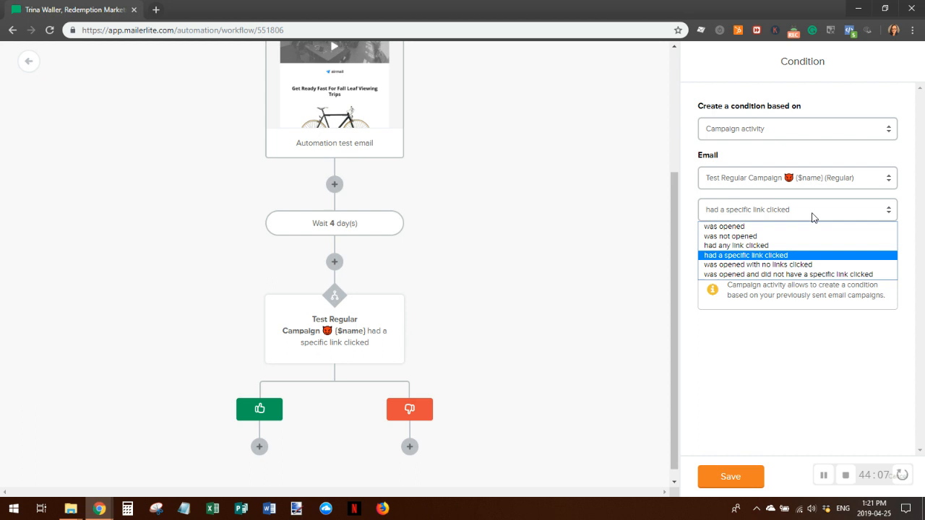
pyautogui.click(801, 279)
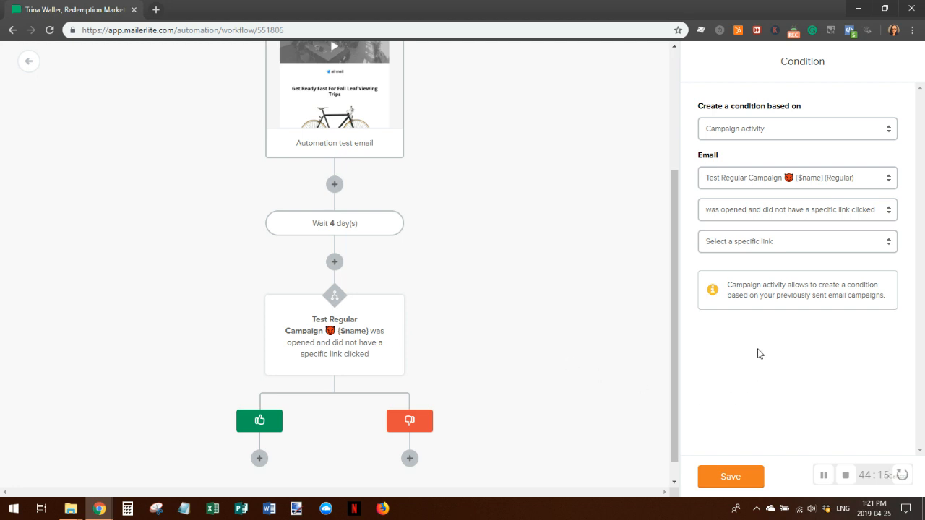
pyautogui.click(724, 479)
pyautogui.click(868, 242)
pyautogui.click(821, 266)
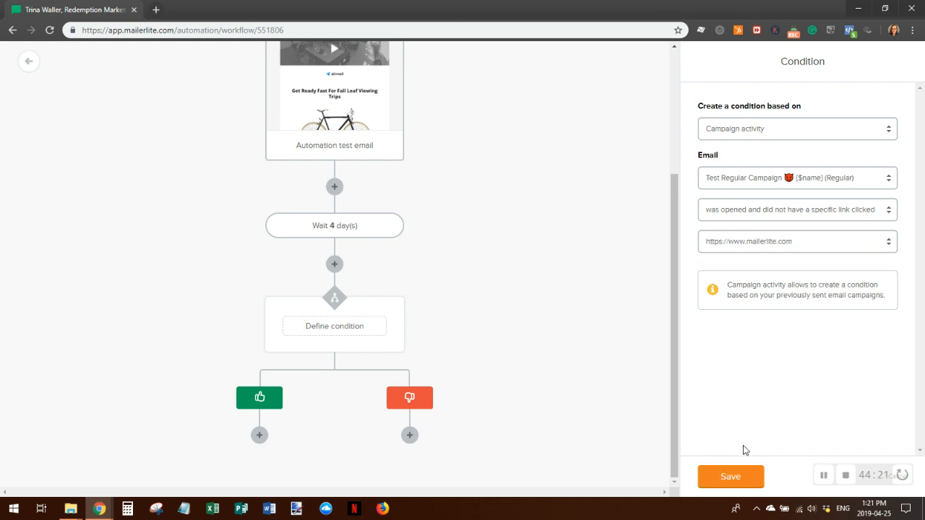
pyautogui.click(732, 480)
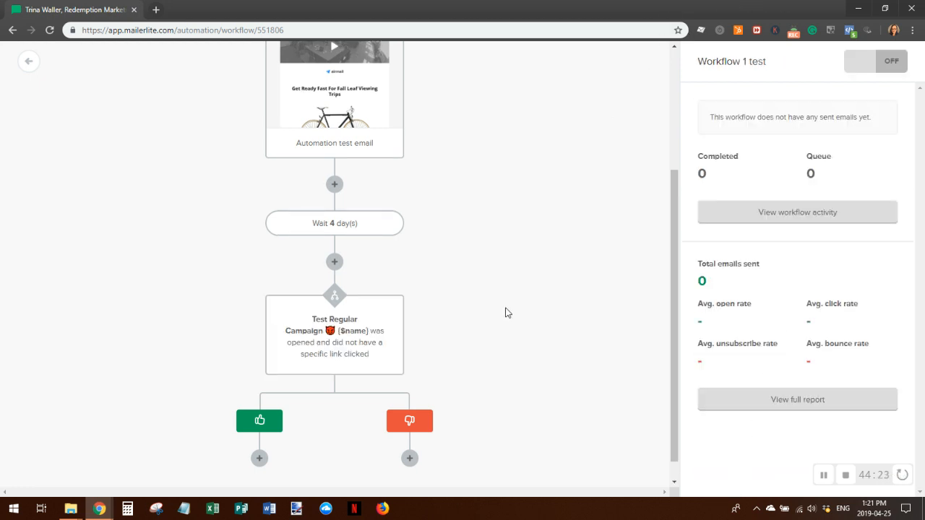
pyautogui.scroll(3, 517, 303)
# Add email steps under the condition's yes and no branches
pyautogui.scroll(-3, 533, 293)
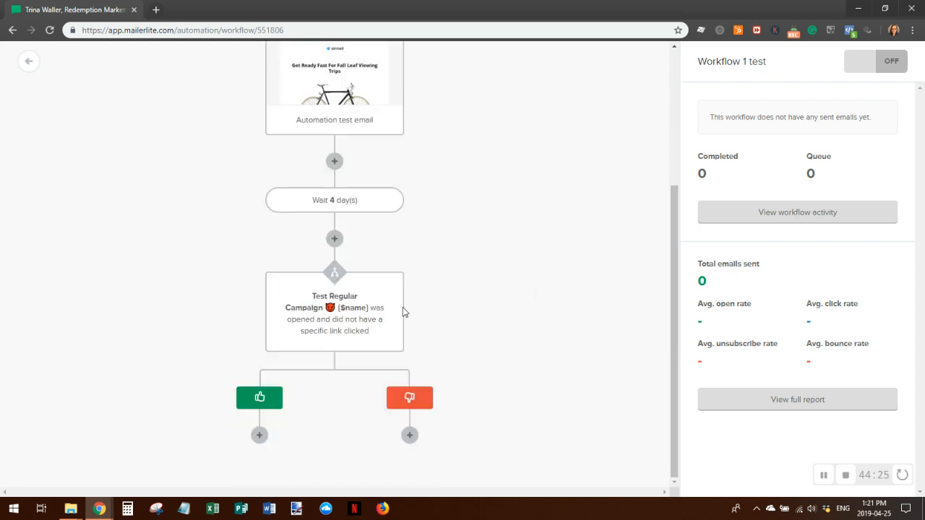
pyautogui.click(259, 436)
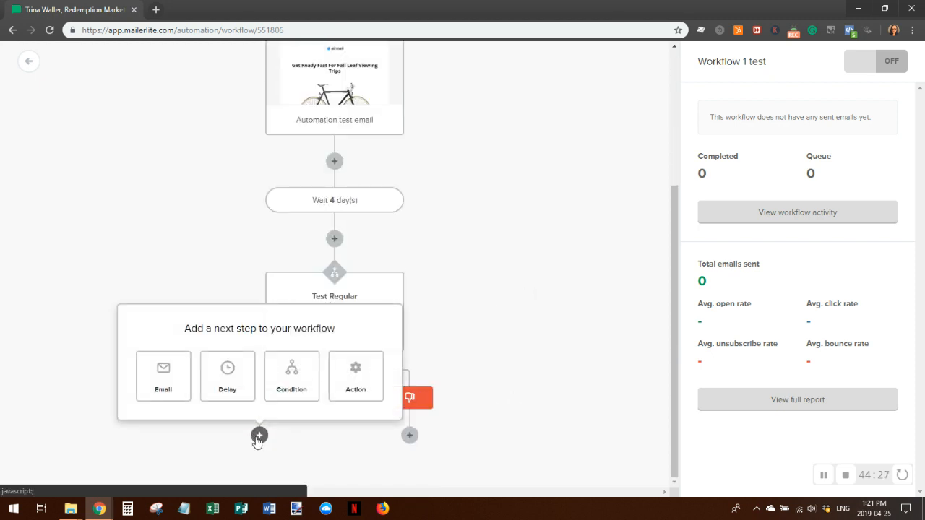
pyautogui.click(158, 379)
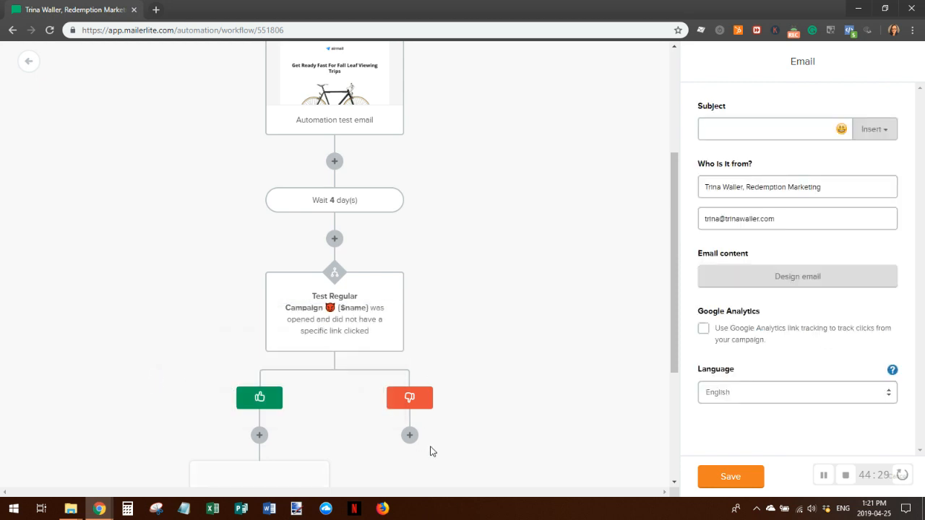
pyautogui.click(410, 435)
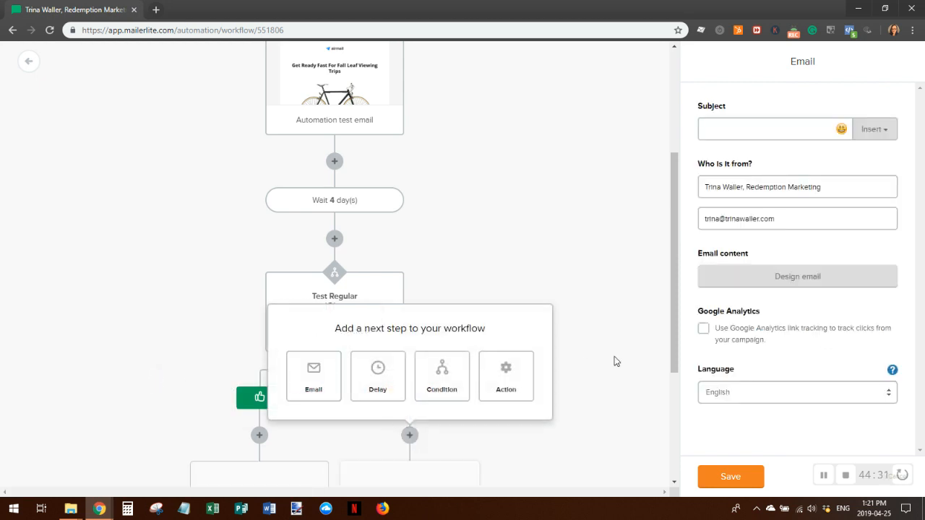
# Give the yes-branch email the subject 'Yes test' and save it
pyautogui.scroll(-3, 570, 290)
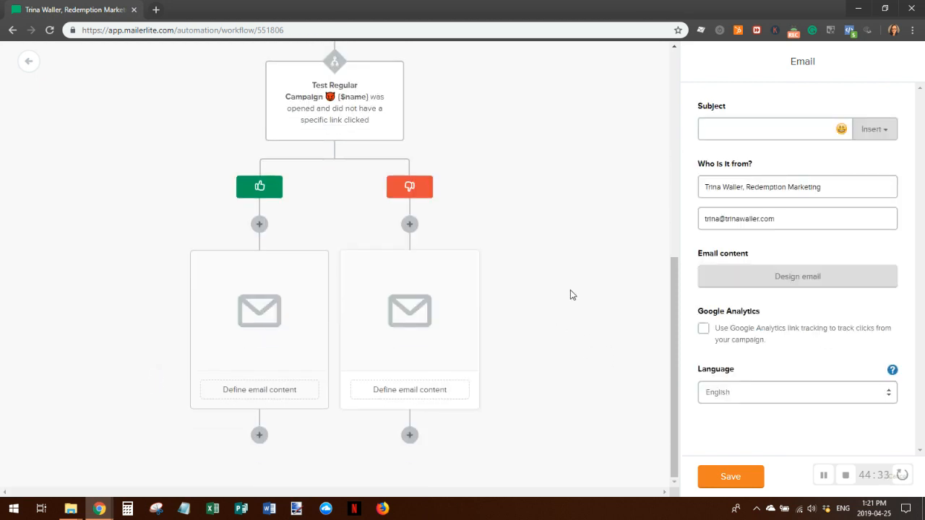
pyautogui.scroll(6, 570, 290)
pyautogui.click(734, 476)
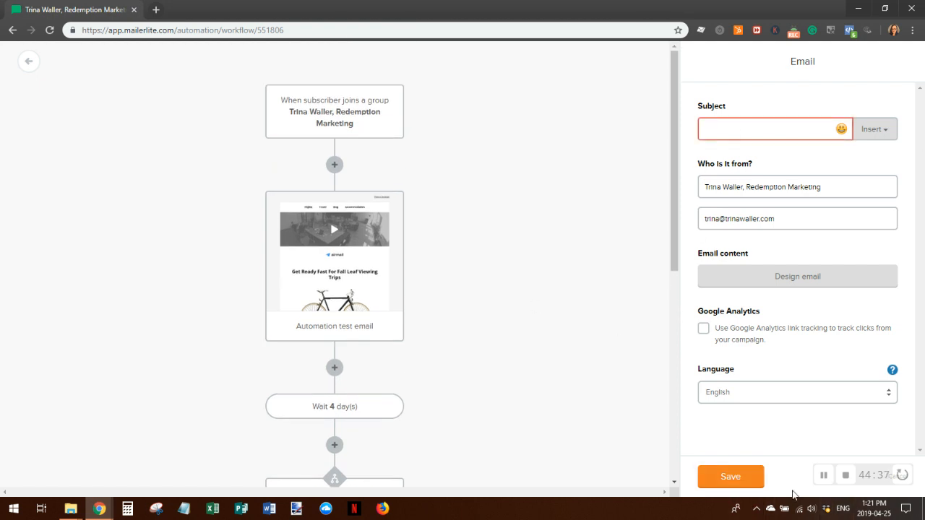
pyautogui.scroll(-4, 470, 354)
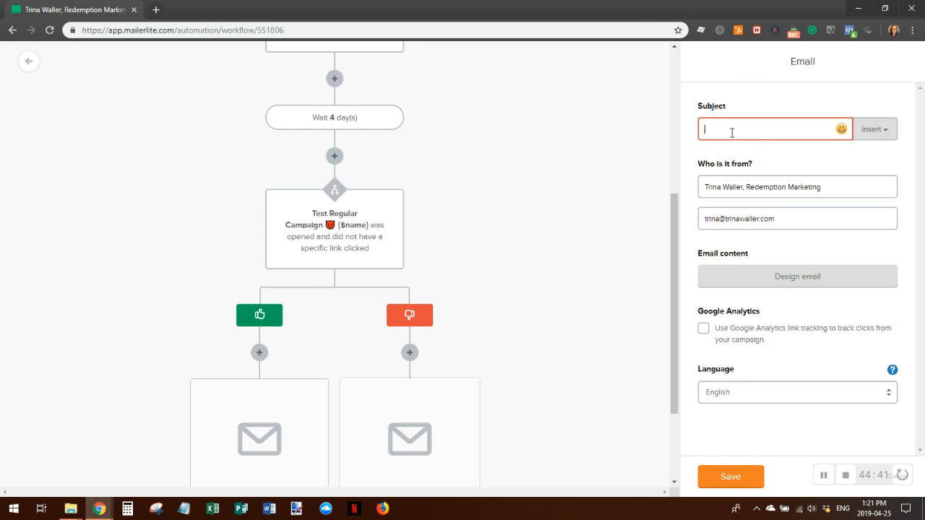
pyautogui.write('Yes test')
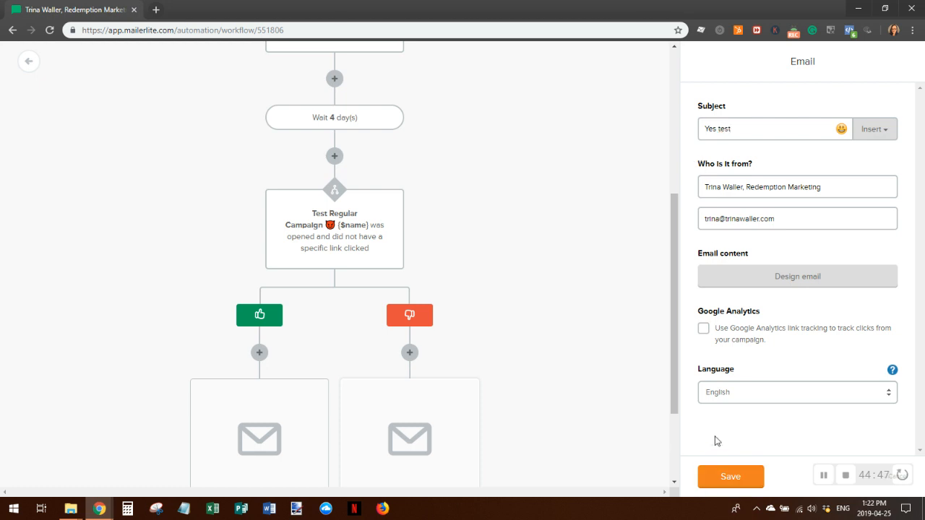
pyautogui.click(725, 480)
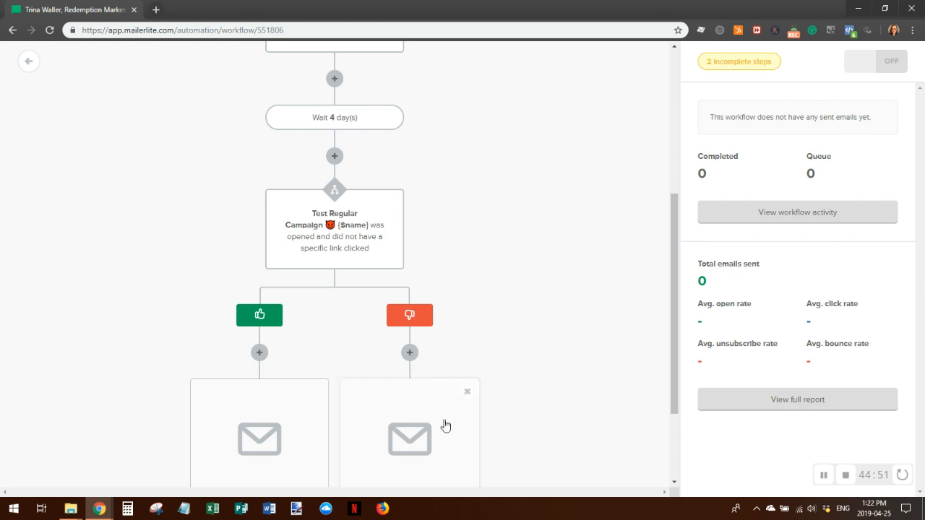
pyautogui.scroll(-2, 417, 420)
pyautogui.scroll(6, 576, 225)
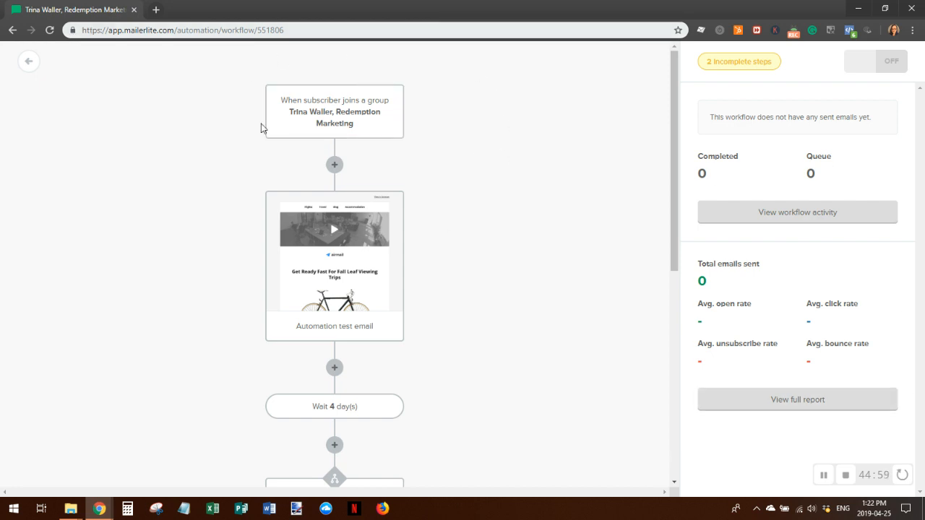
# Try switching Workflow 1 test on, see two incomplete email steps block it, and go back to Automation
pyautogui.click(888, 63)
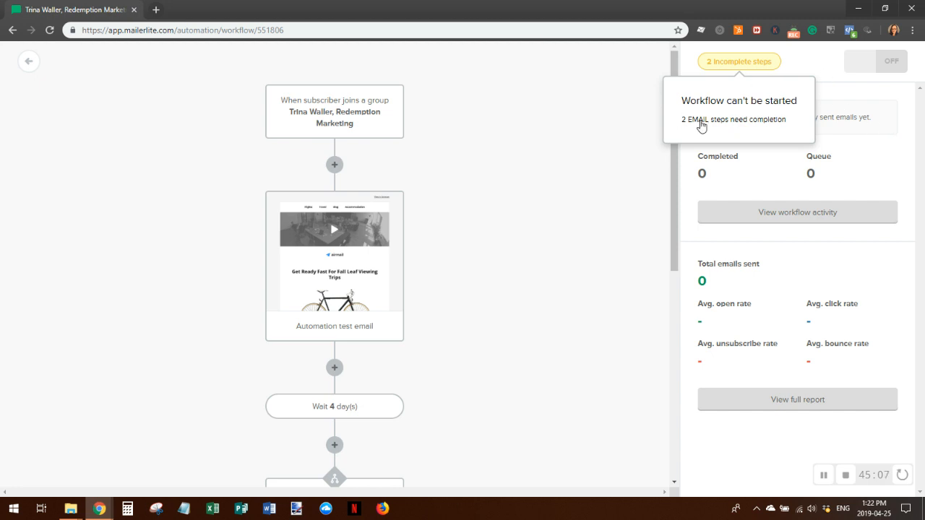
pyautogui.scroll(-5, 501, 283)
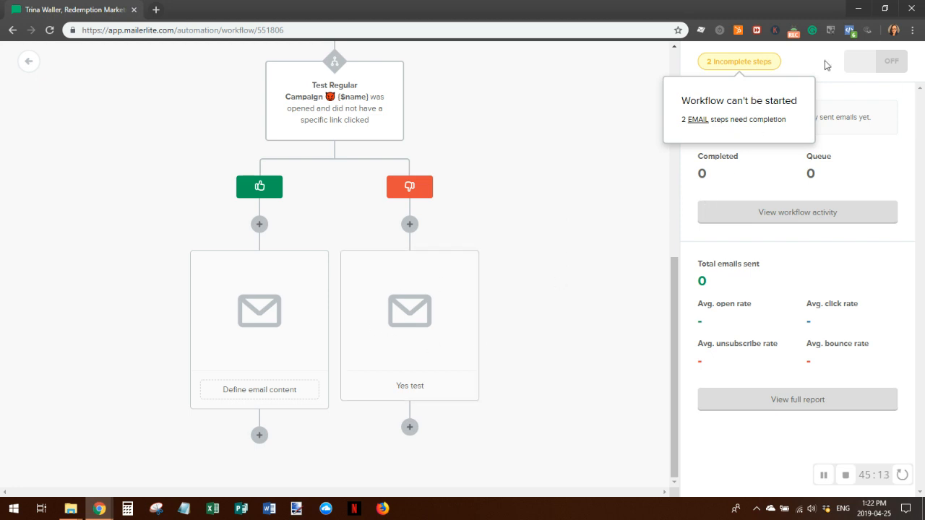
pyautogui.click(32, 60)
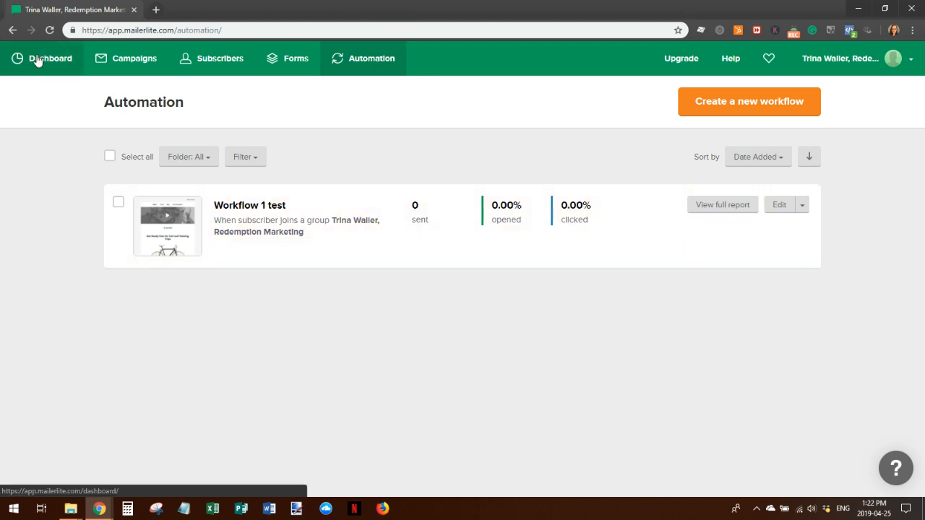
# Browse the Dashboard and Create Campaign types, then return to the Automation page
pyautogui.click(17, 70)
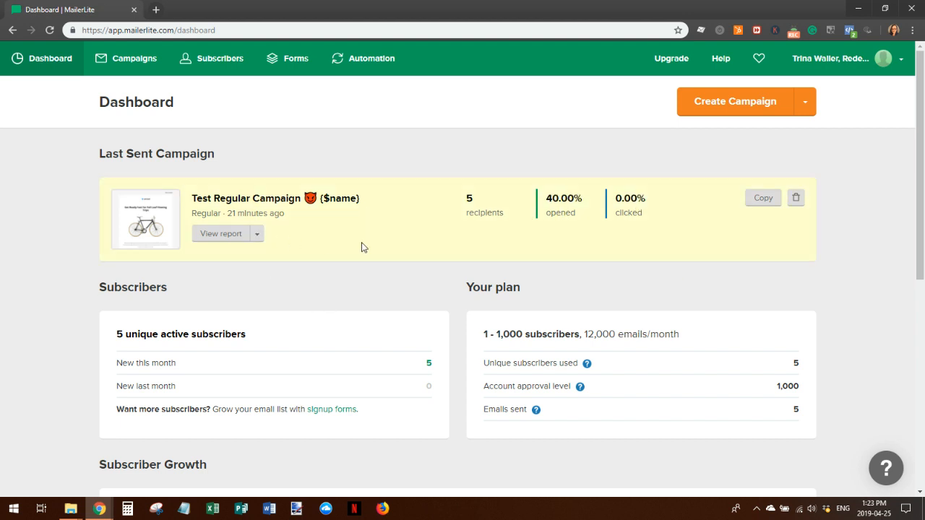
pyautogui.scroll(-3, 407, 270)
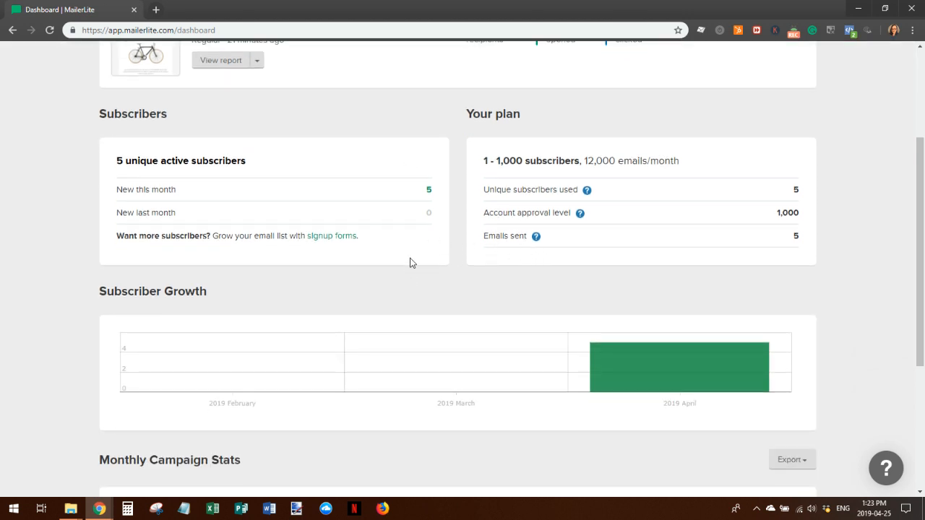
pyautogui.scroll(-3, 409, 263)
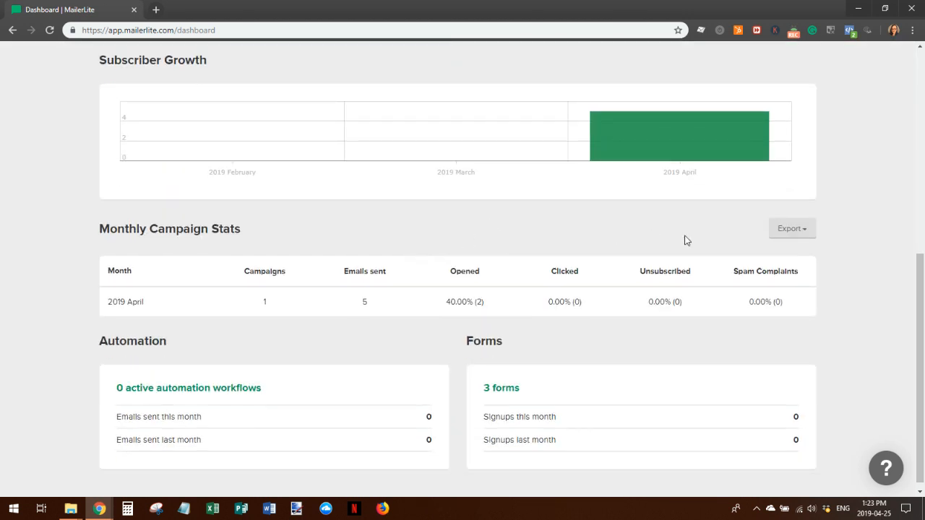
pyautogui.scroll(-1, 692, 240)
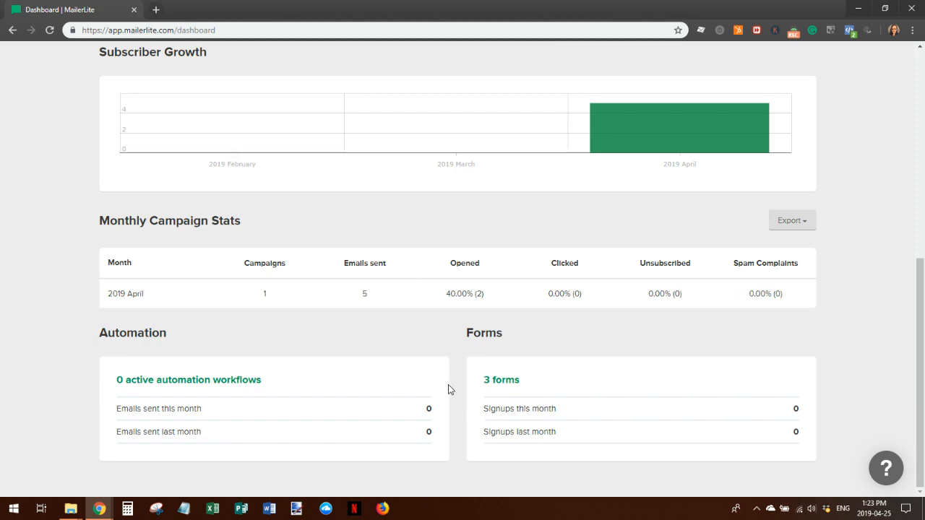
pyautogui.scroll(6, 446, 384)
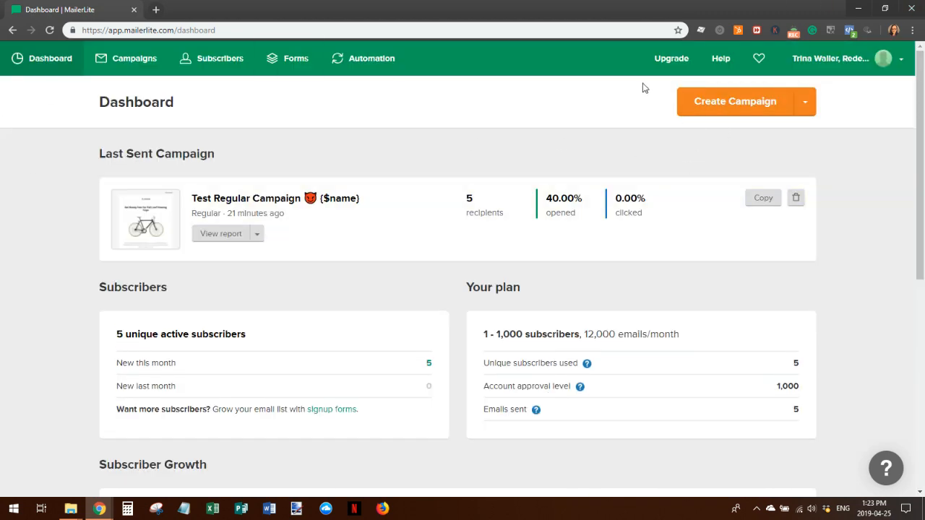
pyautogui.click(804, 106)
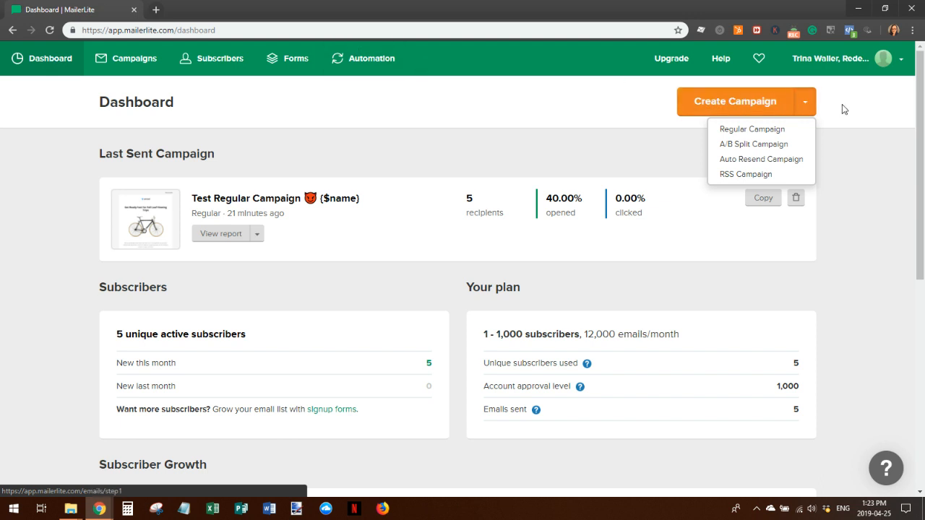
pyautogui.click(809, 107)
pyautogui.click(362, 55)
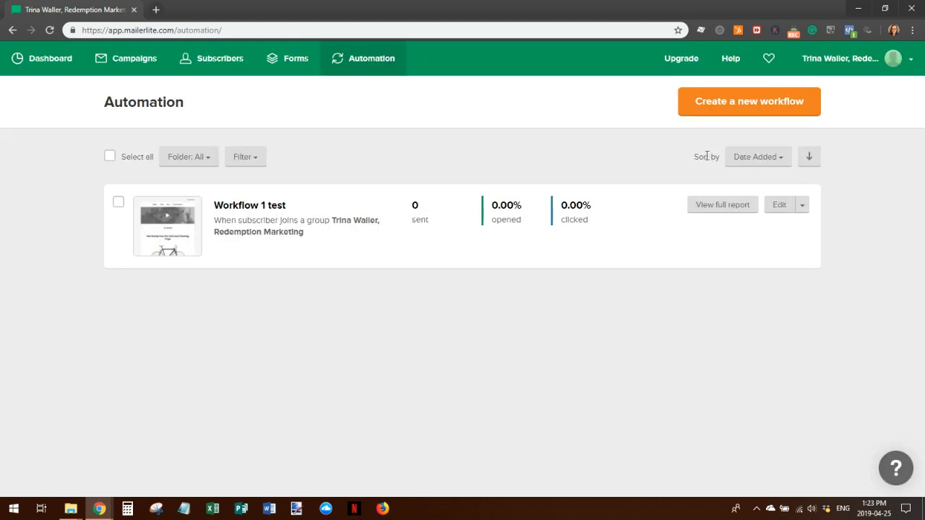
# Create Workflow 2 triggered when a subscriber clicks a link, then return to Automation
pyautogui.click(746, 104)
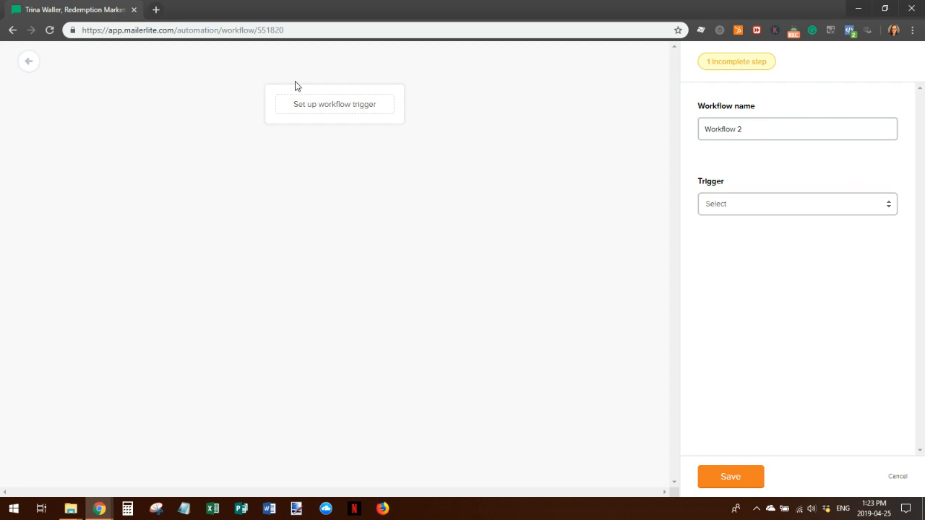
pyautogui.click(759, 207)
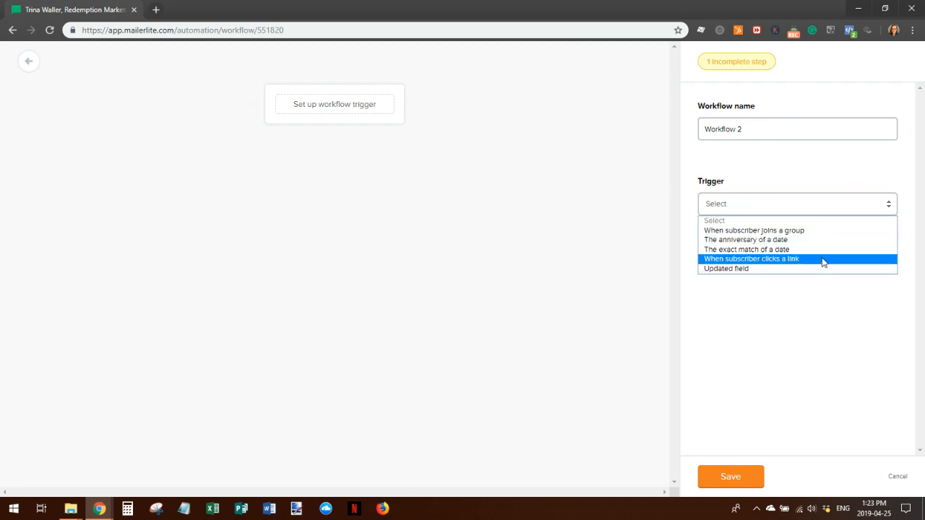
pyautogui.click(771, 259)
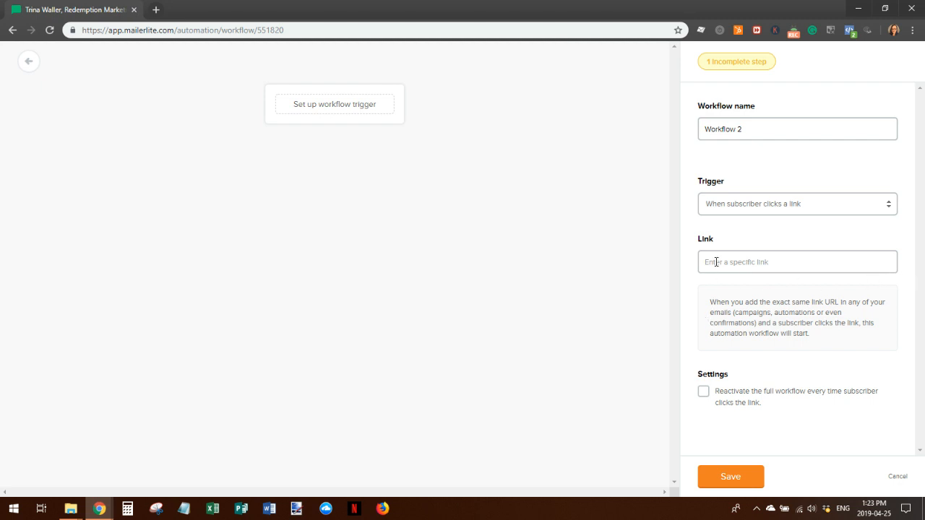
pyautogui.click(33, 64)
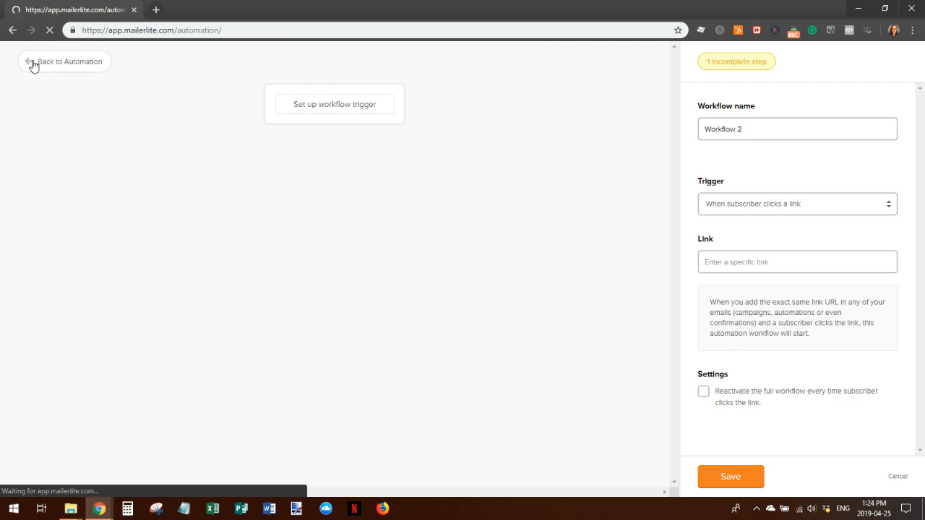